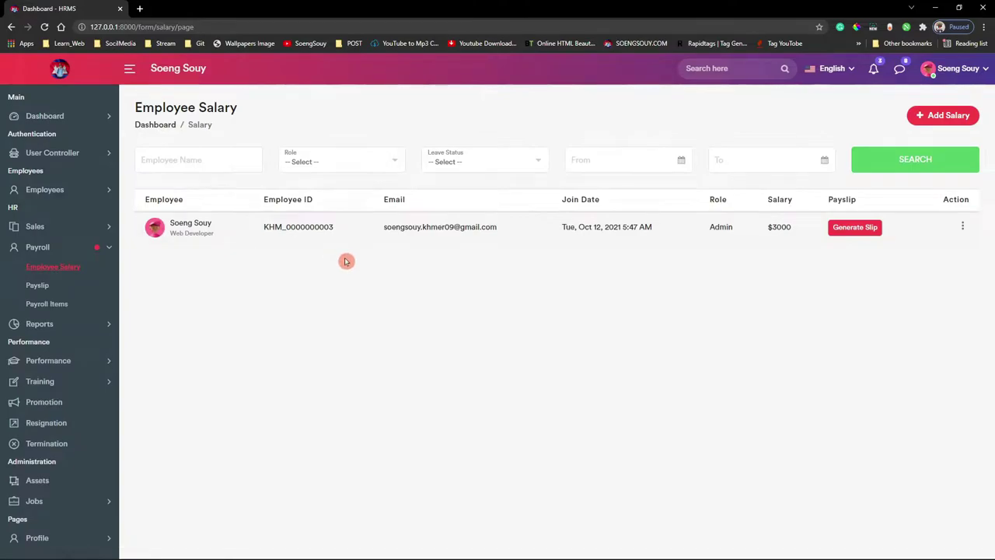
- Generate the employee's November 2021 payslip, then minimize Chrome to return to the code
{"action": "left_click", "coordinate": [854, 227]}
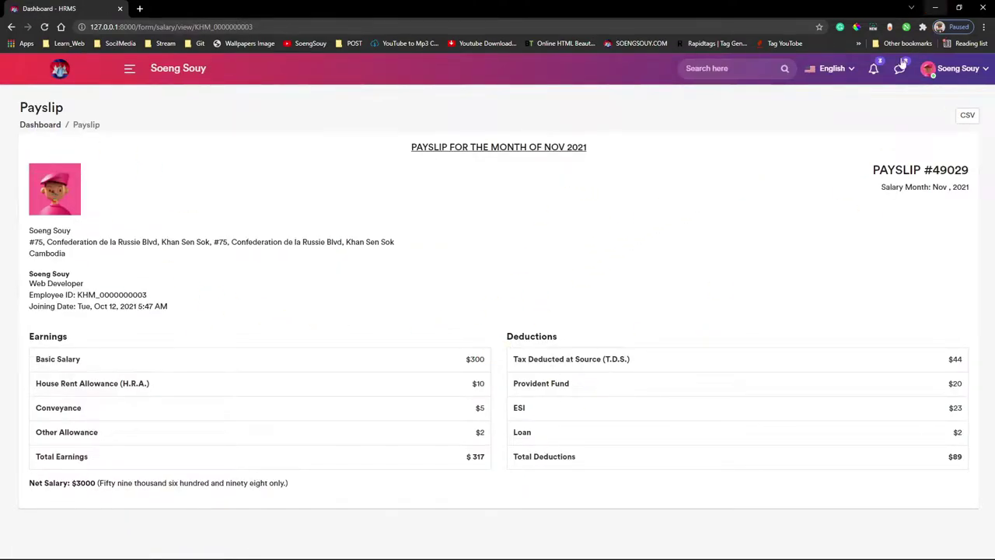
{"action": "left_click", "coordinate": [937, 6]}
- Hide the terminal panel and create an empty exportmaster.blade.php in resources/views/layouts
{"action": "left_click", "coordinate": [388, 343]}
{"action": "left_click_drag", "start_coordinate": [391, 350], "coordinate": [411, 557]}
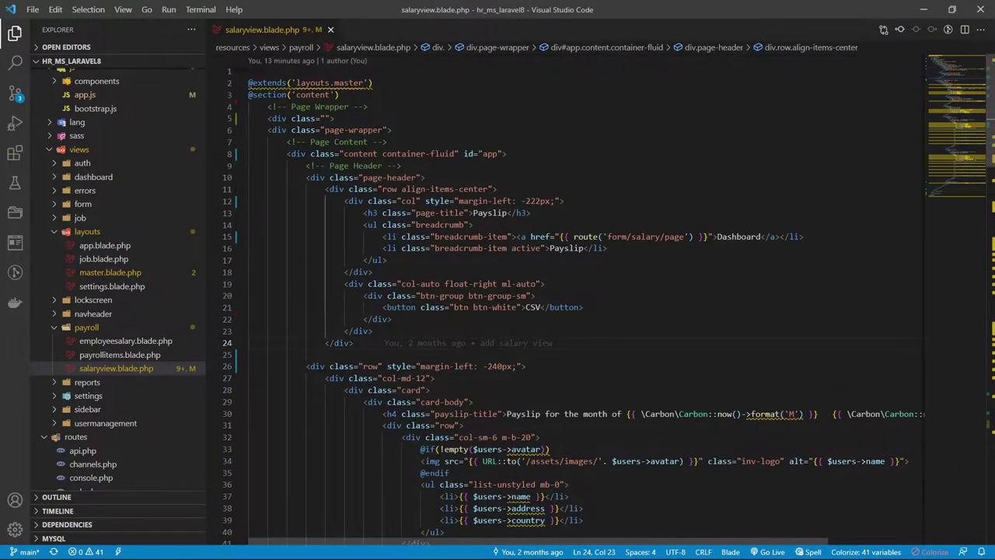
{"action": "double_click", "coordinate": [90, 233]}
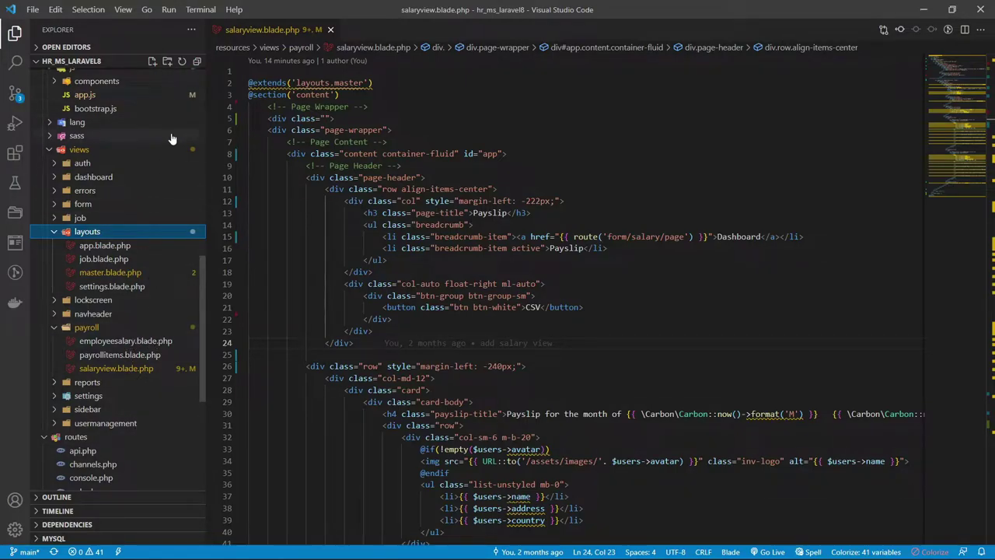
{"action": "left_click", "coordinate": [152, 61]}
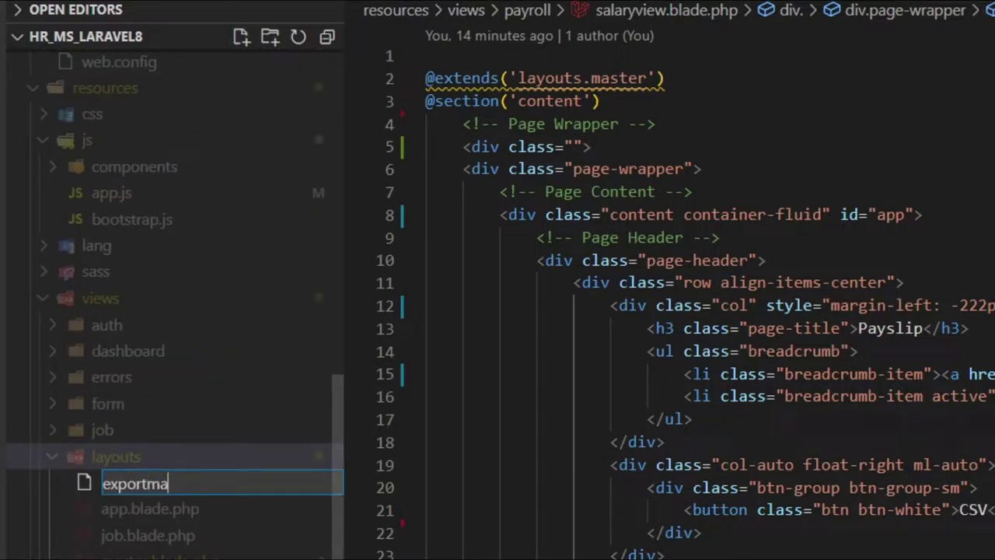
{"action": "type", "text": "exportmaster.blade.php"}
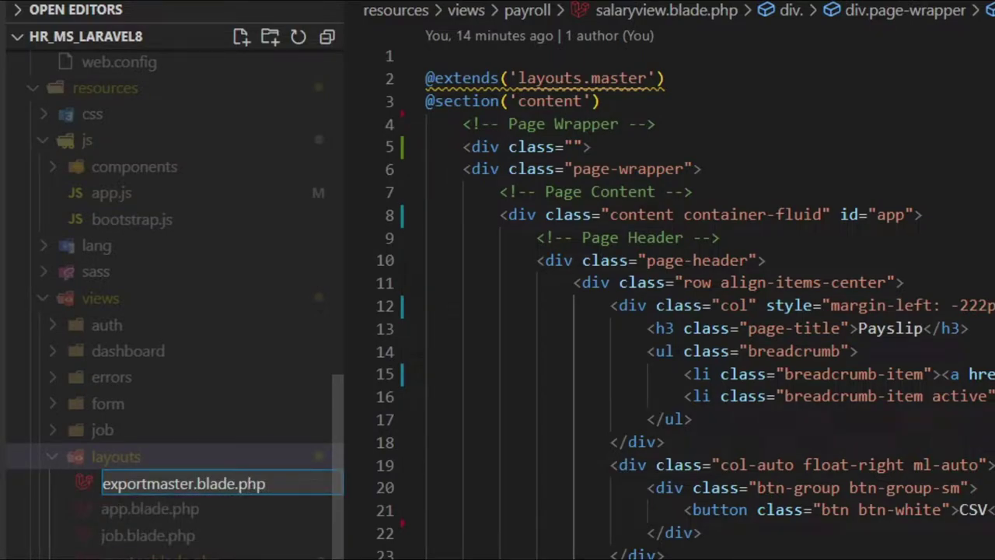
{"action": "key", "text": "Return"}
{"action": "right_click", "coordinate": [147, 507]}
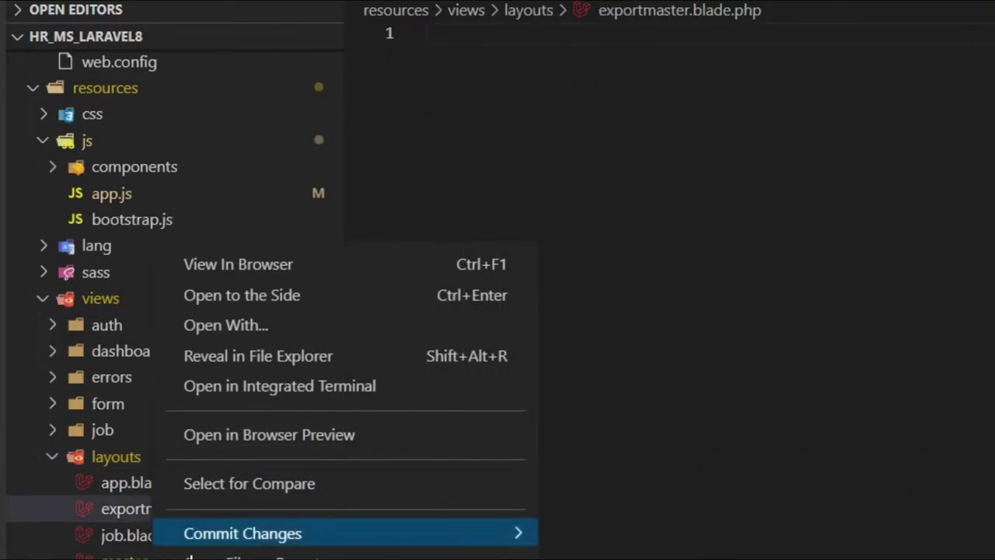
{"action": "left_click", "coordinate": [125, 503]}
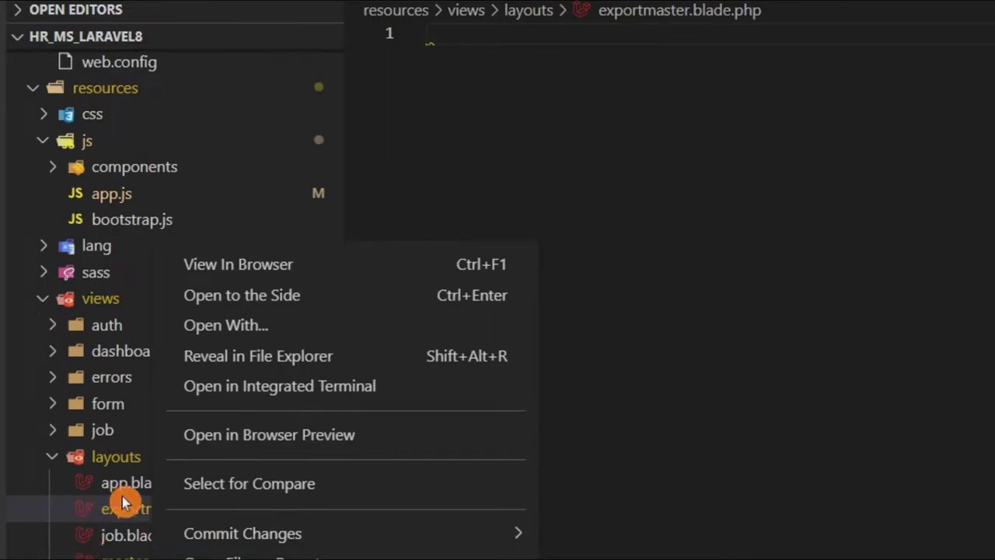
{"action": "key", "text": "F2"}
{"action": "key", "text": "ctrl+c"}
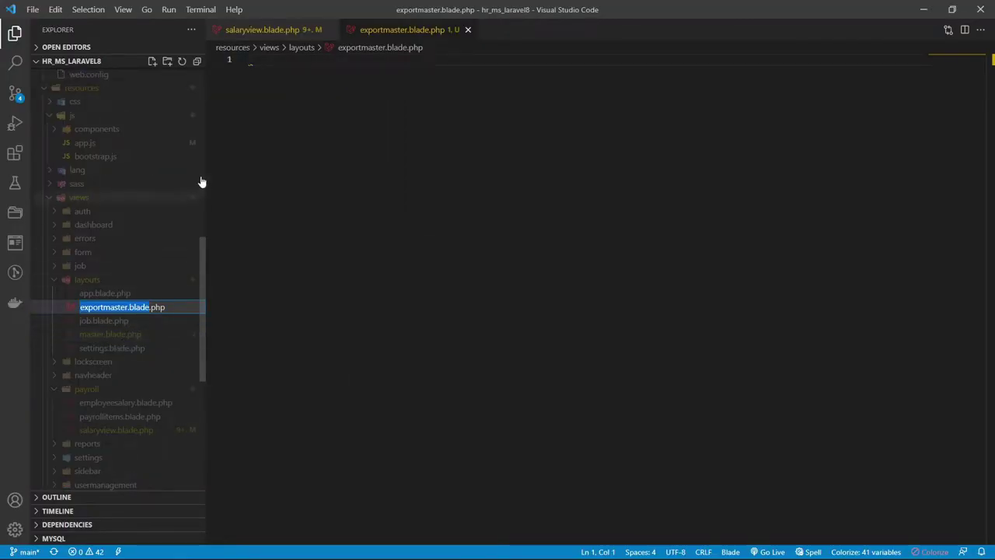
{"action": "left_click", "coordinate": [264, 31]}
{"action": "double_click", "coordinate": [349, 84]}
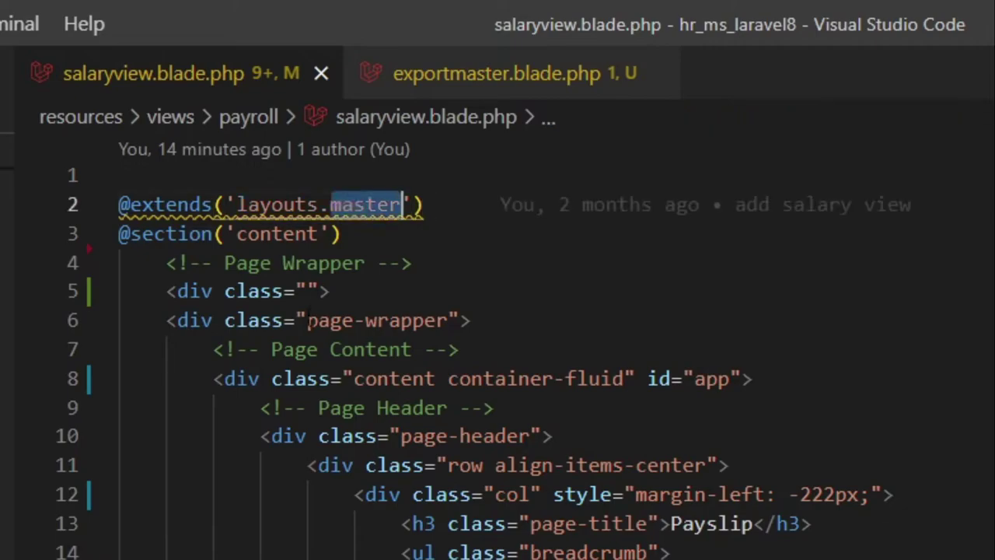
{"action": "key", "text": "ctrl+v"}
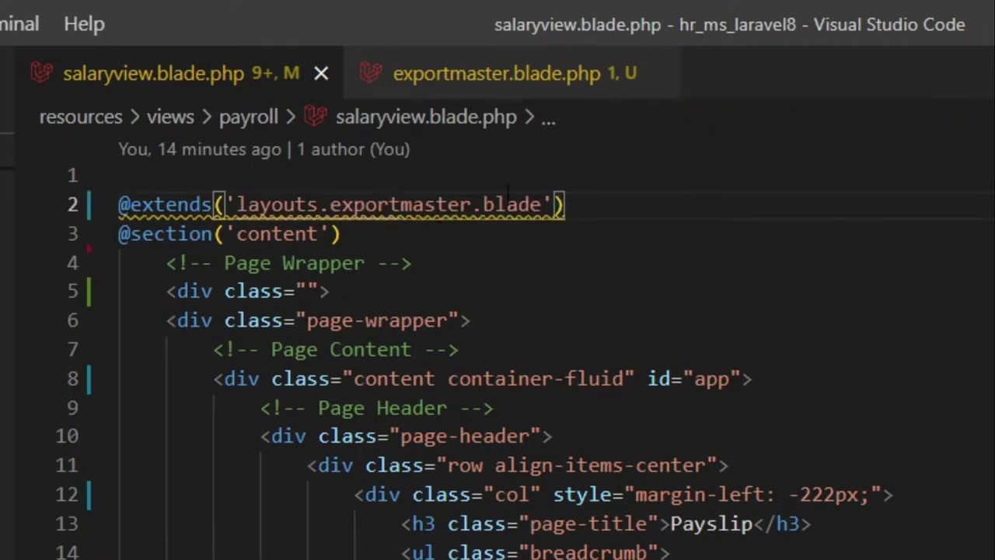
{"action": "double_click", "coordinate": [509, 203]}
{"action": "key", "text": "BackSpace"}
{"action": "key", "text": "BackSpace"}
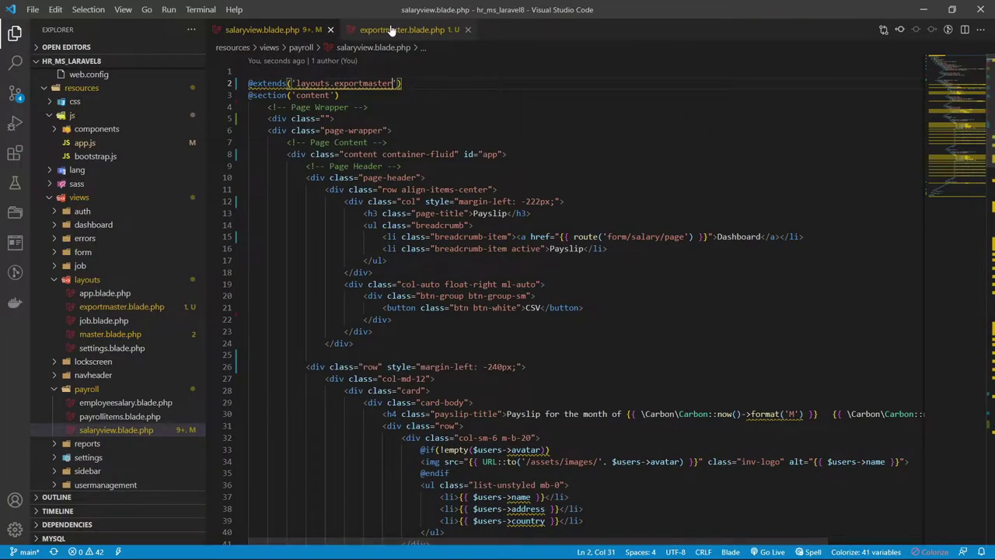
- Copy the 46-line layout from the desktop copy into the new exportmaster.blade.php
{"action": "left_click", "coordinate": [392, 30]}
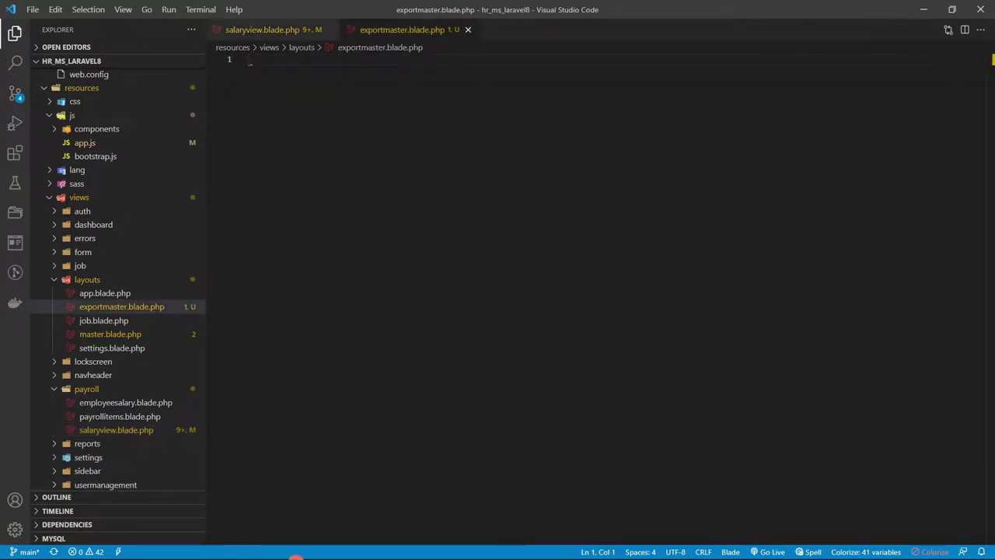
{"action": "left_click", "coordinate": [923, 9]}
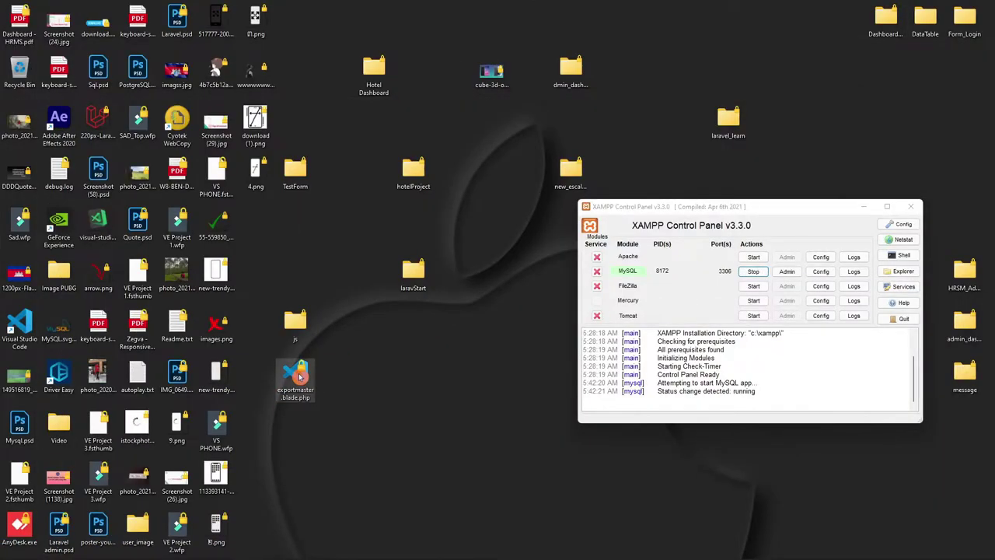
{"action": "double_click", "coordinate": [298, 373]}
{"action": "key", "text": "ctrl+a"}
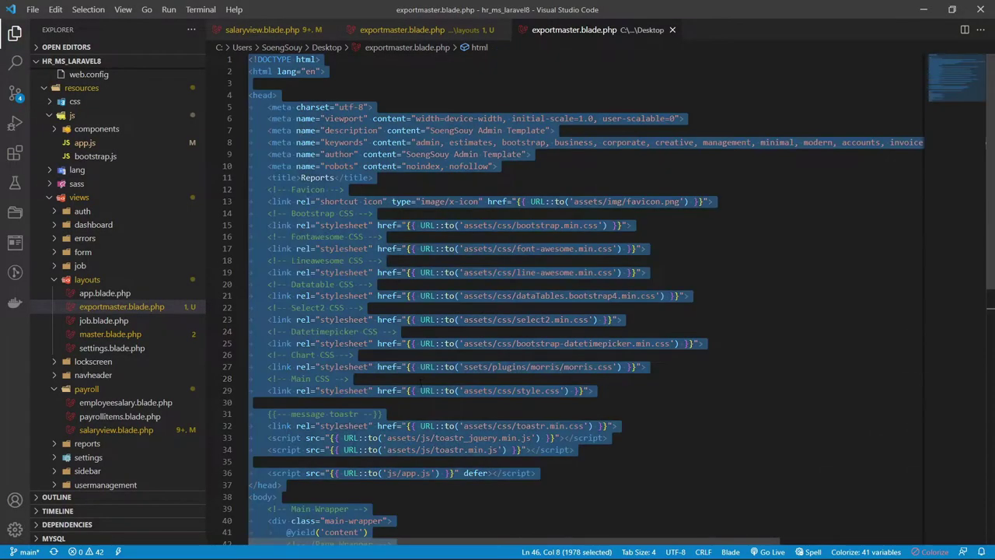
{"action": "left_click", "coordinate": [673, 30]}
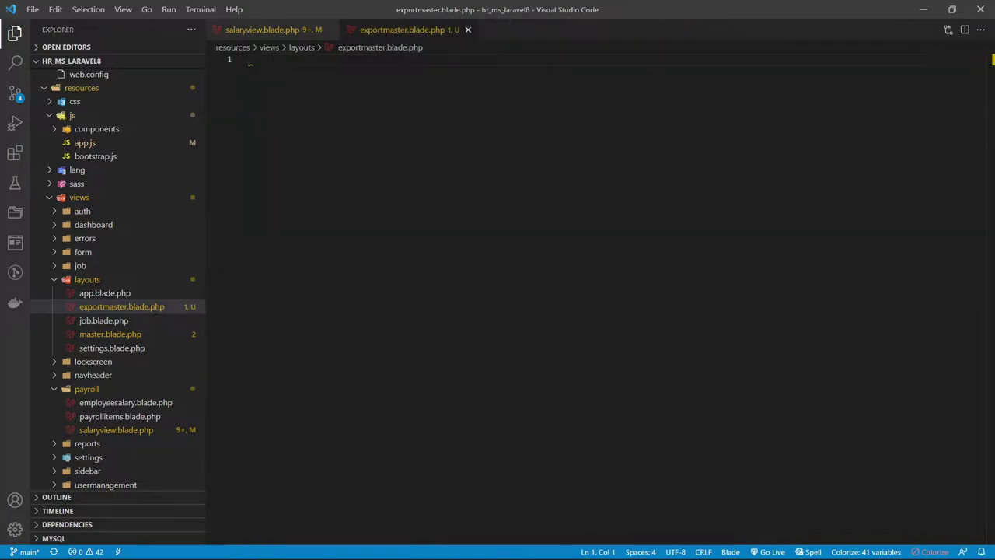
{"action": "key", "text": "ctrl+v"}
- Save exportmaster.blade.php and switch back to the payslip in the browser
{"action": "scroll", "coordinate": [567, 295], "scroll_direction": "up", "scroll_amount": 2}
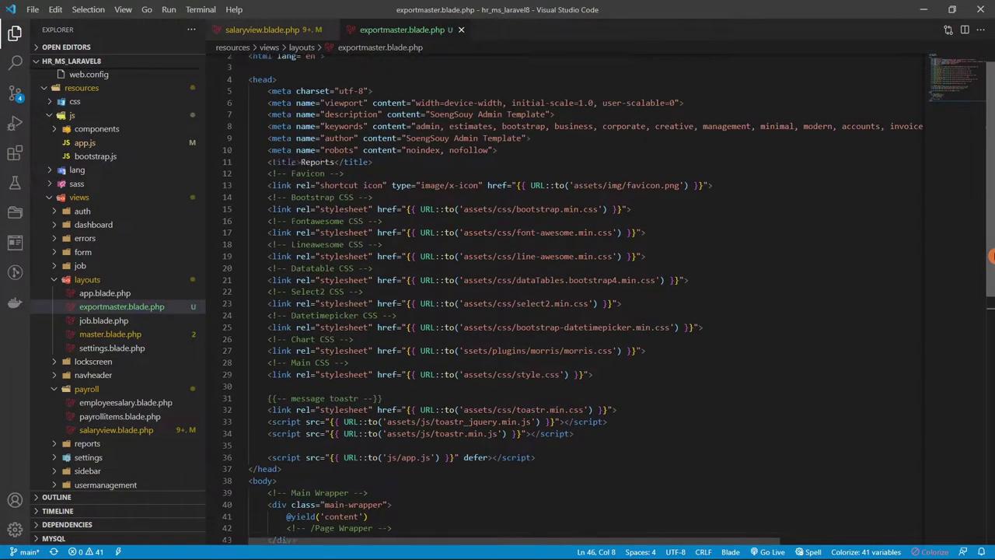
{"action": "scroll", "coordinate": [567, 296], "scroll_direction": "down", "scroll_amount": 3}
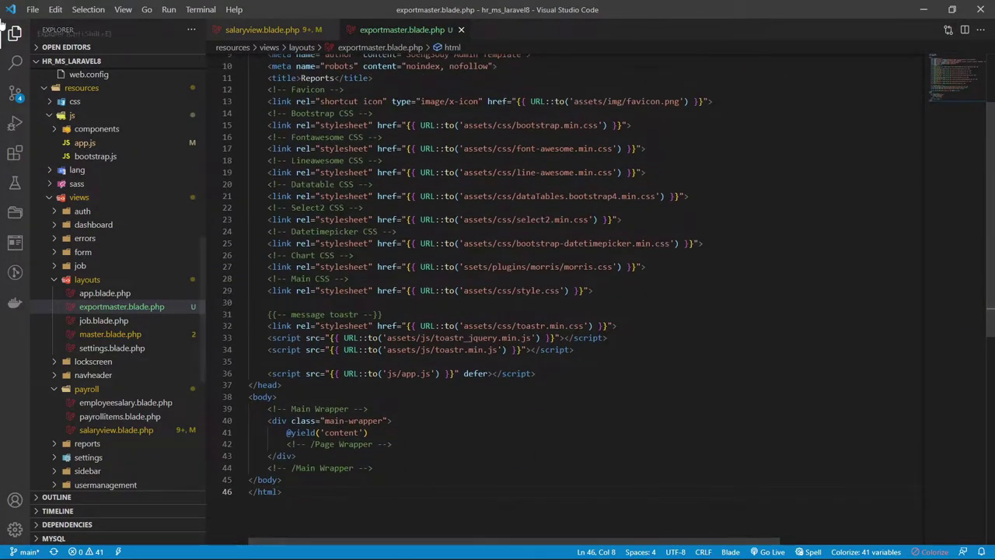
{"action": "left_click", "coordinate": [32, 10]}
{"action": "left_click", "coordinate": [49, 200]}
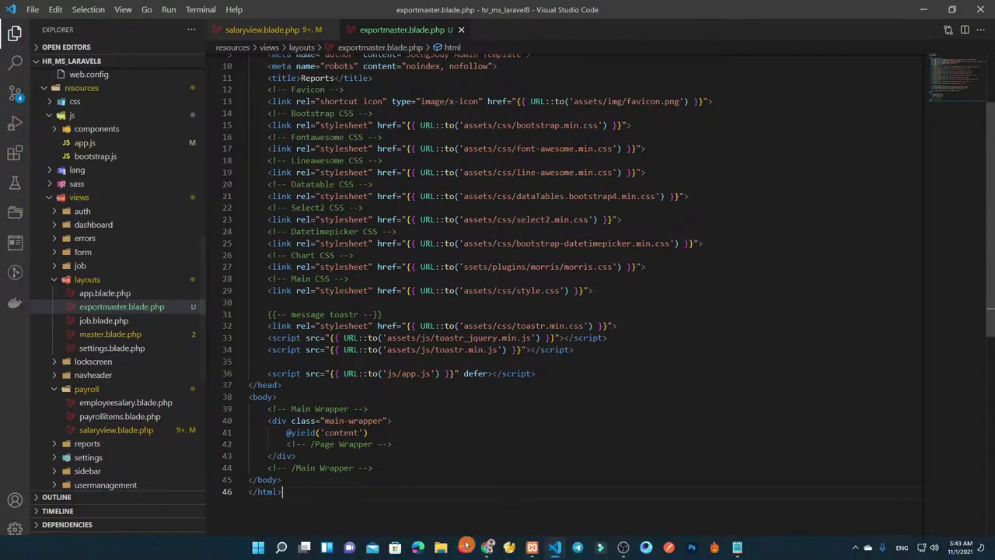
{"action": "left_click", "coordinate": [487, 546]}
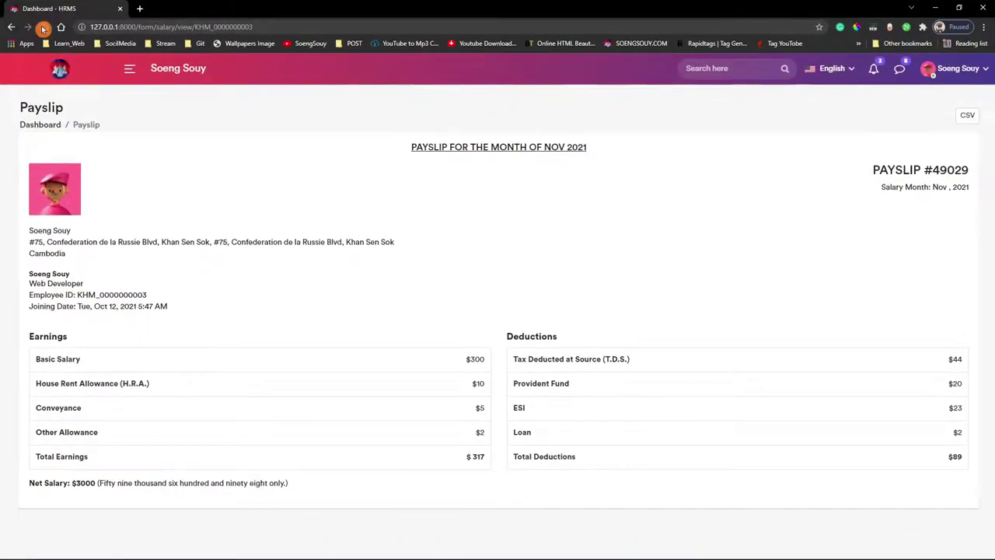
- Regenerate the payslip from Employee Salary and inspect its heading and employee details
{"action": "left_click", "coordinate": [31, 125]}
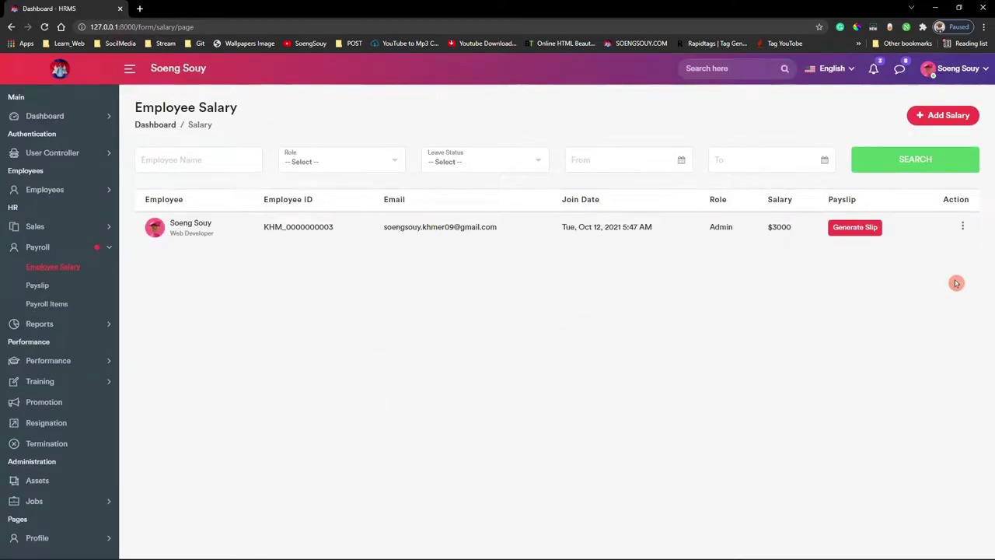
{"action": "left_click", "coordinate": [855, 226]}
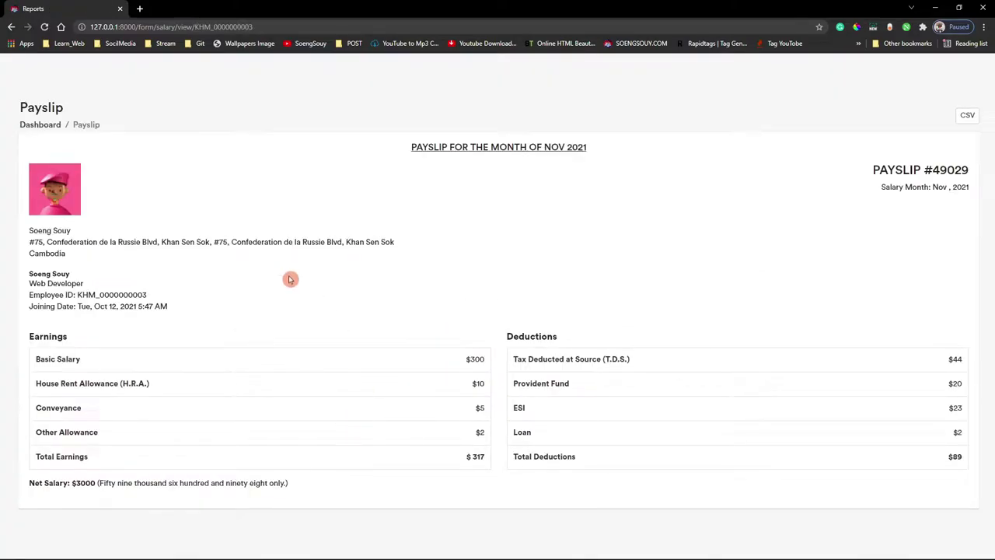
{"action": "left_click_drag", "start_coordinate": [840, 173], "coordinate": [910, 178]}
{"action": "left_click", "coordinate": [955, 191]}
{"action": "triple_click", "coordinate": [969, 193]}
{"action": "left_click", "coordinate": [937, 190]}
{"action": "left_click_drag", "start_coordinate": [567, 148], "coordinate": [569, 212]}
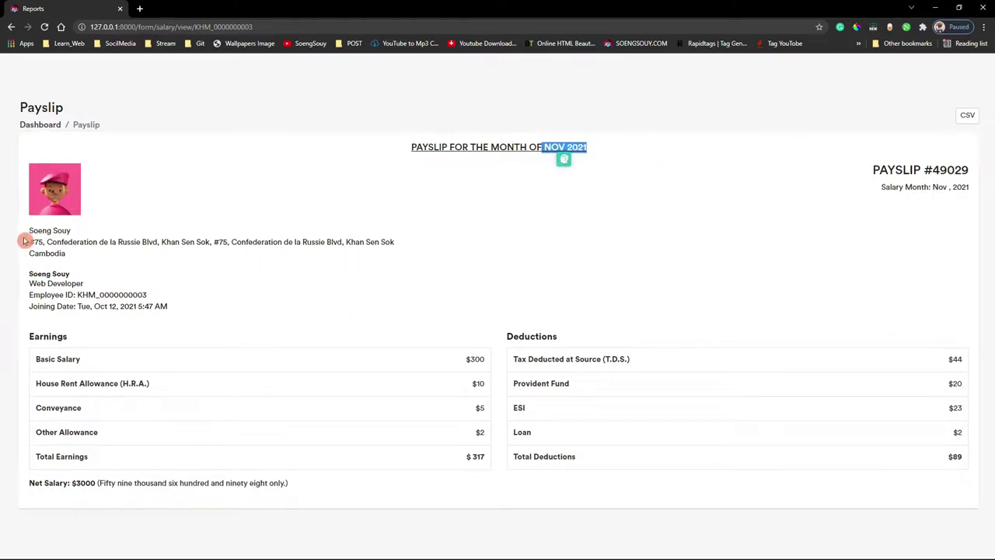
{"action": "left_click_drag", "start_coordinate": [23, 243], "coordinate": [213, 329]}
{"action": "left_click", "coordinate": [472, 360]}
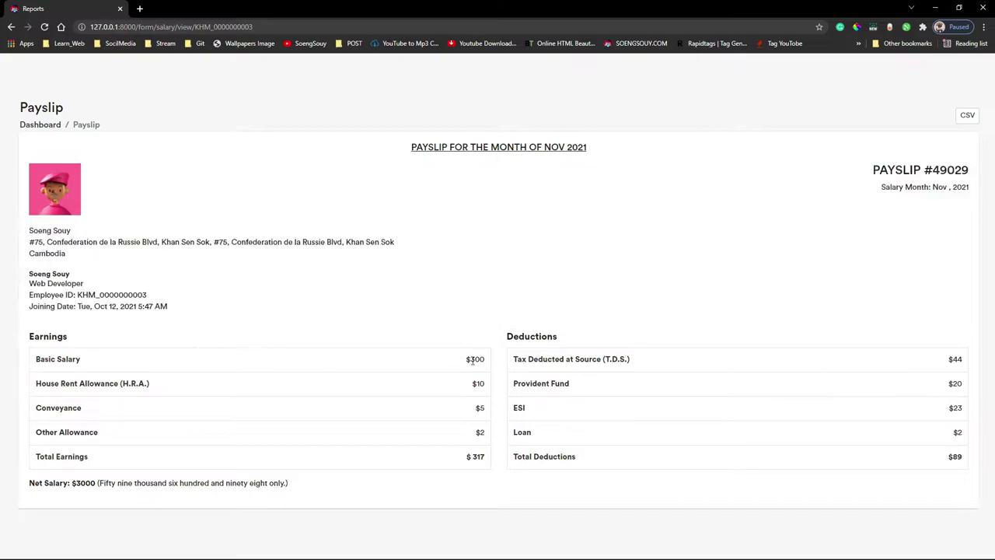
- Open and close the Add Staff Salary form, then view the employee's profile
{"action": "left_click", "coordinate": [42, 125]}
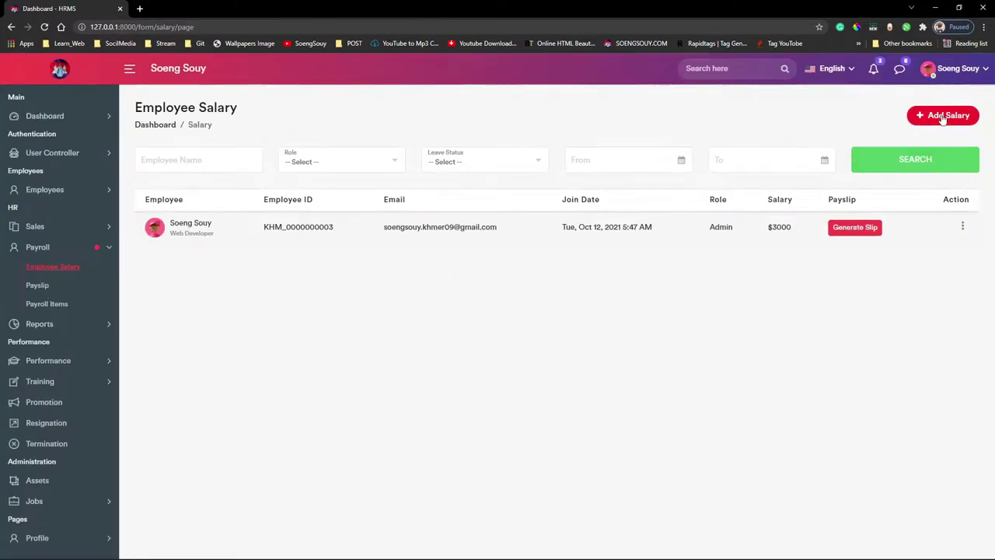
{"action": "left_click", "coordinate": [942, 116]}
{"action": "left_click", "coordinate": [368, 154]}
{"action": "left_click", "coordinate": [383, 165]}
{"action": "left_click", "coordinate": [382, 163]}
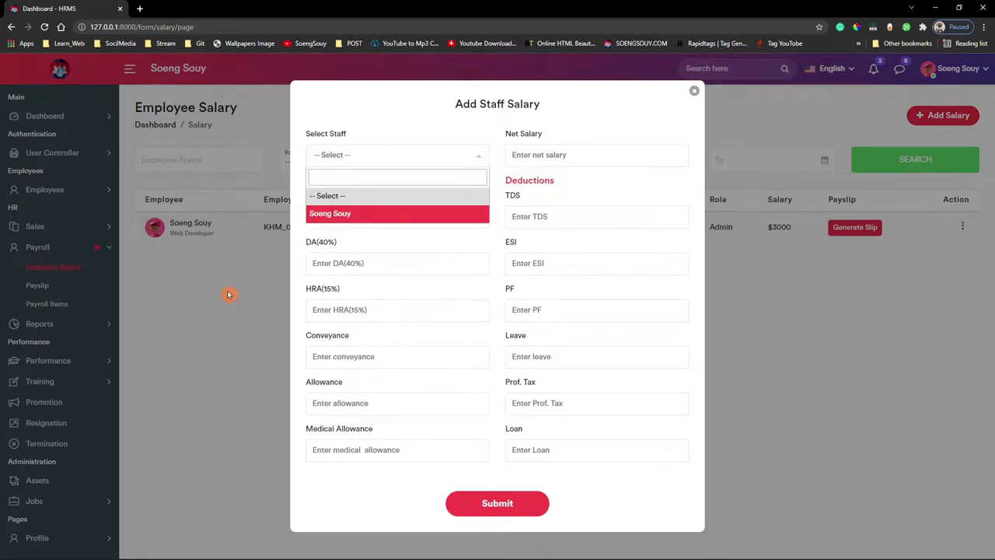
{"action": "left_click", "coordinate": [248, 289]}
{"action": "left_click", "coordinate": [194, 244]}
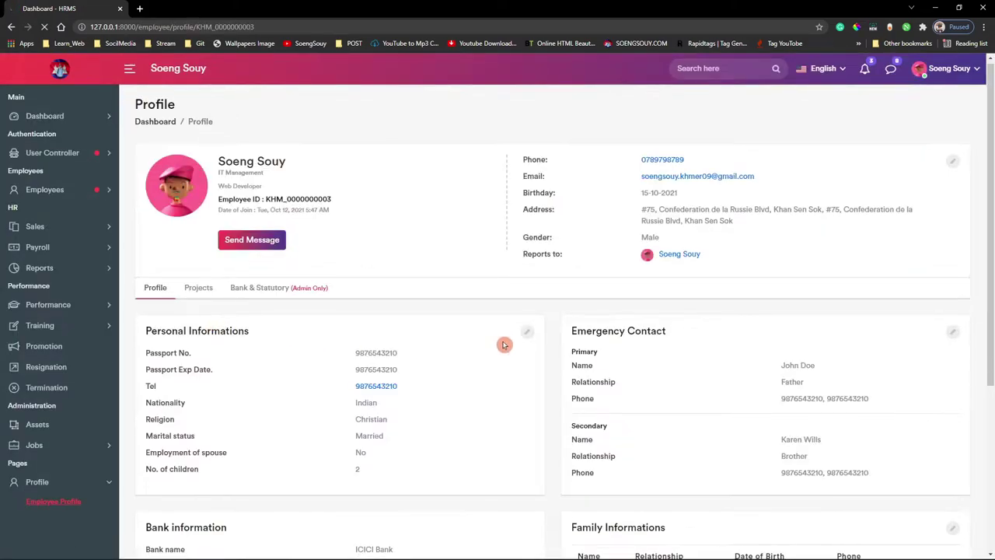
{"action": "scroll", "coordinate": [504, 345], "scroll_direction": "down", "scroll_amount": 3}
- Navigate through the sidebar to User Controller > All User
{"action": "left_click", "coordinate": [47, 116]}
{"action": "left_click", "coordinate": [53, 135]}
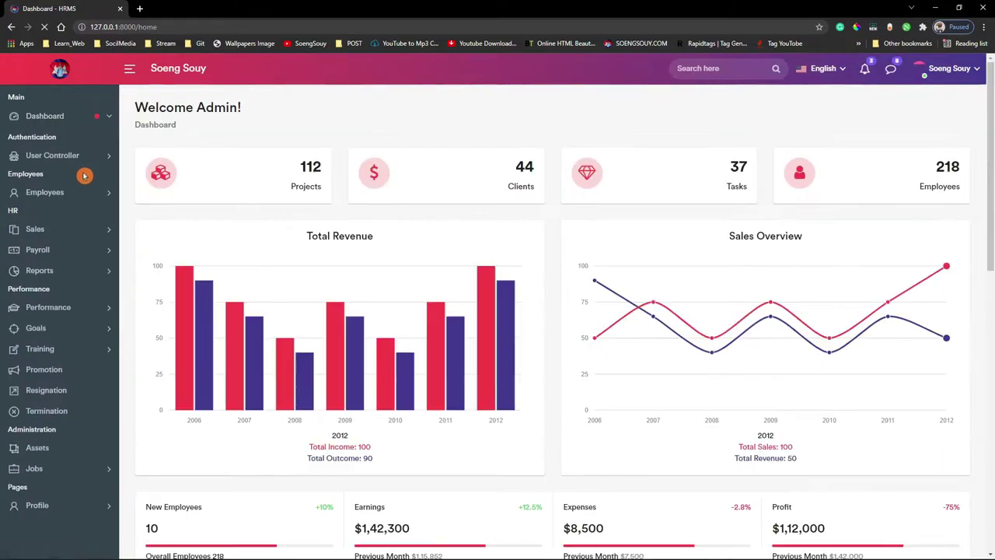
{"action": "left_click", "coordinate": [60, 225]}
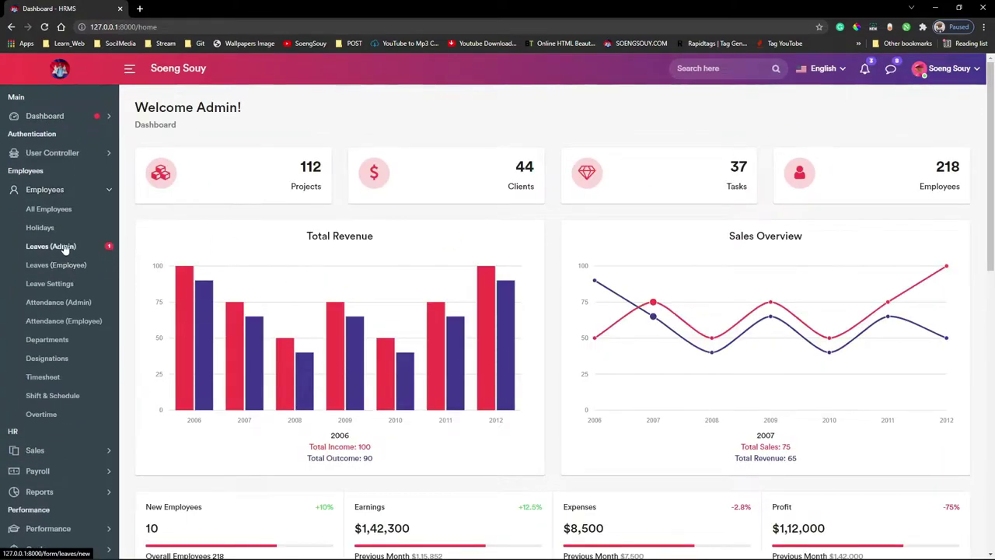
{"action": "left_click", "coordinate": [52, 152]}
{"action": "left_click", "coordinate": [45, 191]}
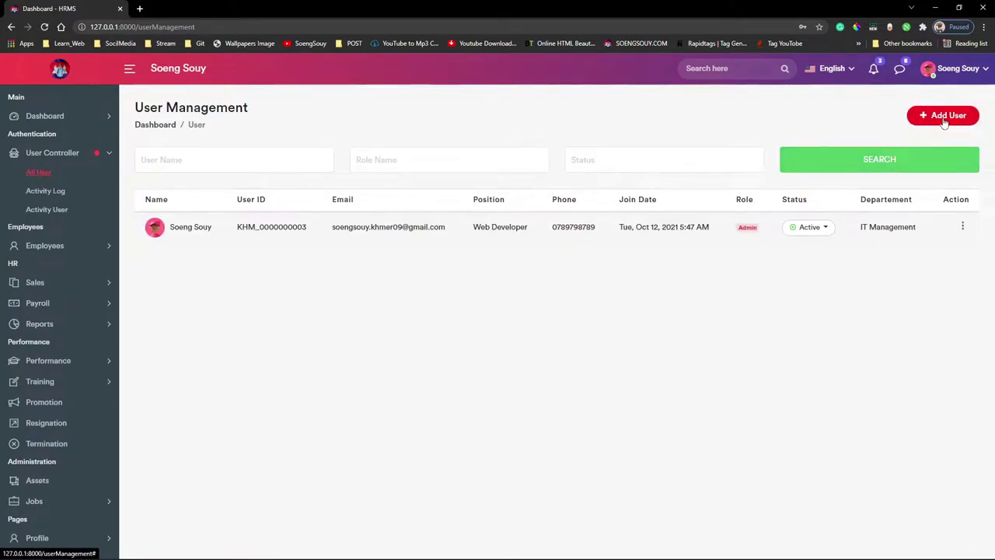
- Start a new user, filling the full name and e-mail from saved entries
{"action": "left_click", "coordinate": [943, 116]}
{"action": "left_click", "coordinate": [379, 207]}
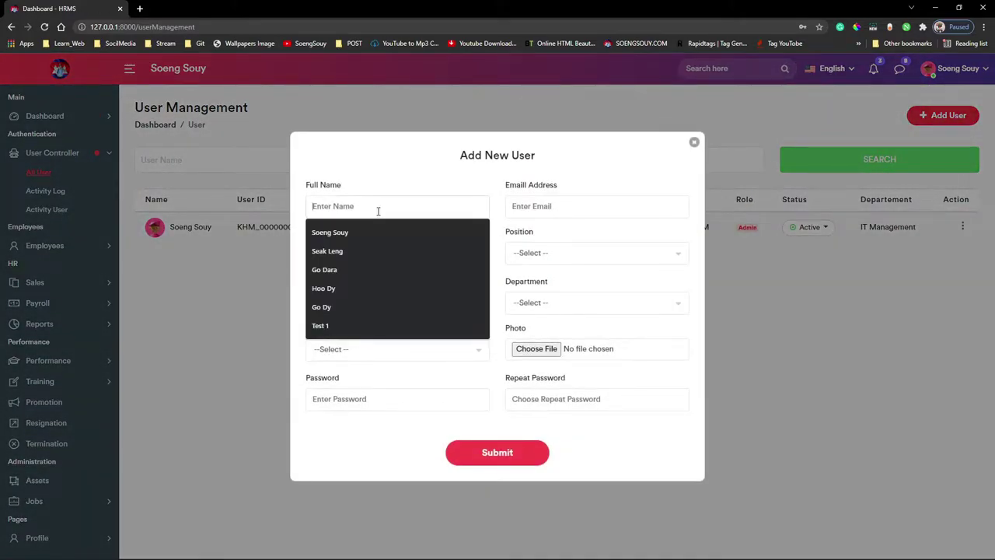
{"action": "left_click", "coordinate": [373, 251]}
{"action": "left_click", "coordinate": [613, 207]}
{"action": "left_click", "coordinate": [549, 265]}
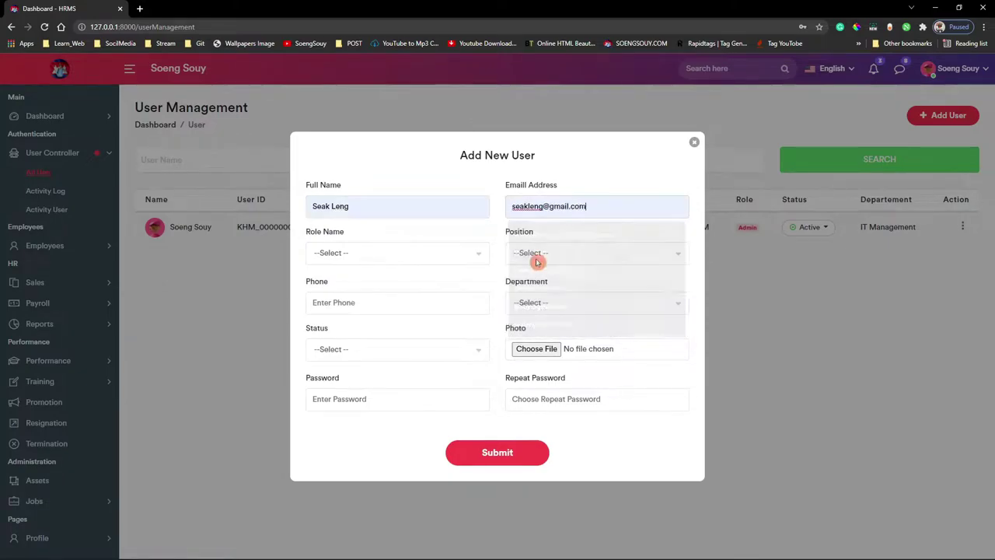
- Set the new user's role to Admin, position CEO and department IT Management
{"action": "left_click", "coordinate": [389, 253]}
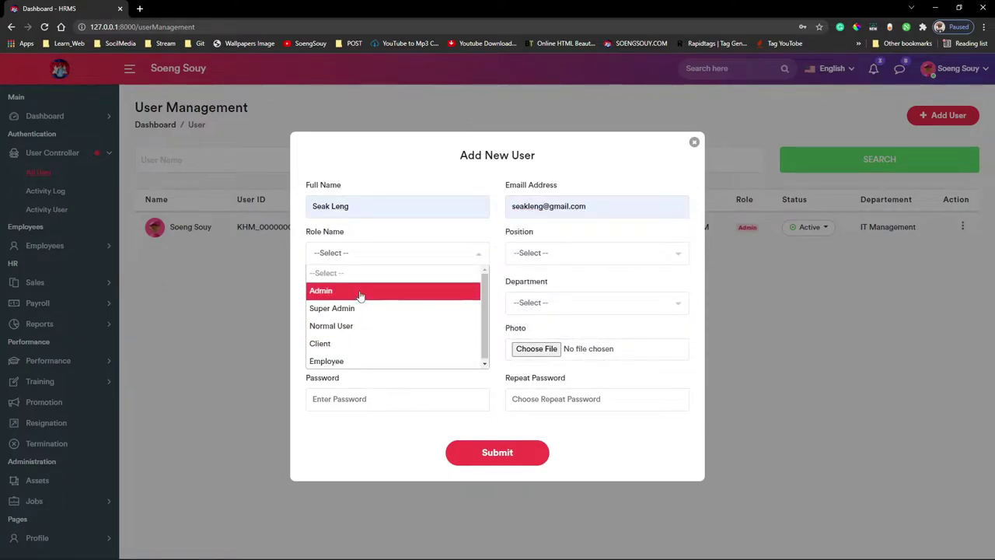
{"action": "left_click", "coordinate": [360, 292]}
{"action": "left_click", "coordinate": [562, 254]}
{"action": "left_click", "coordinate": [572, 296]}
{"action": "left_click", "coordinate": [572, 300]}
{"action": "left_click", "coordinate": [560, 354]}
- Attach 6893547.png from the user_image folder as the user's photo
{"action": "left_click", "coordinate": [550, 351]}
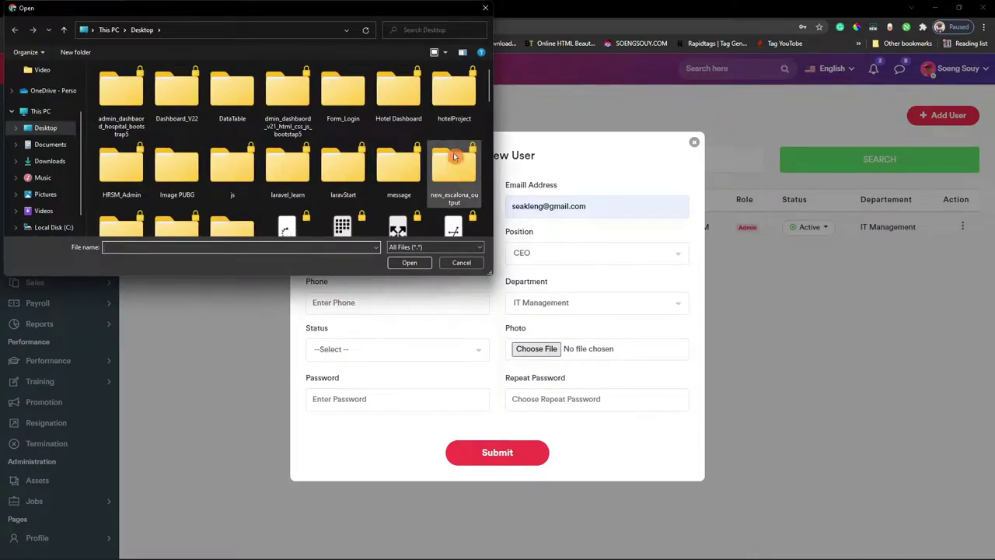
{"action": "scroll", "coordinate": [438, 129], "scroll_direction": "down", "scroll_amount": 1}
{"action": "double_click", "coordinate": [182, 223]}
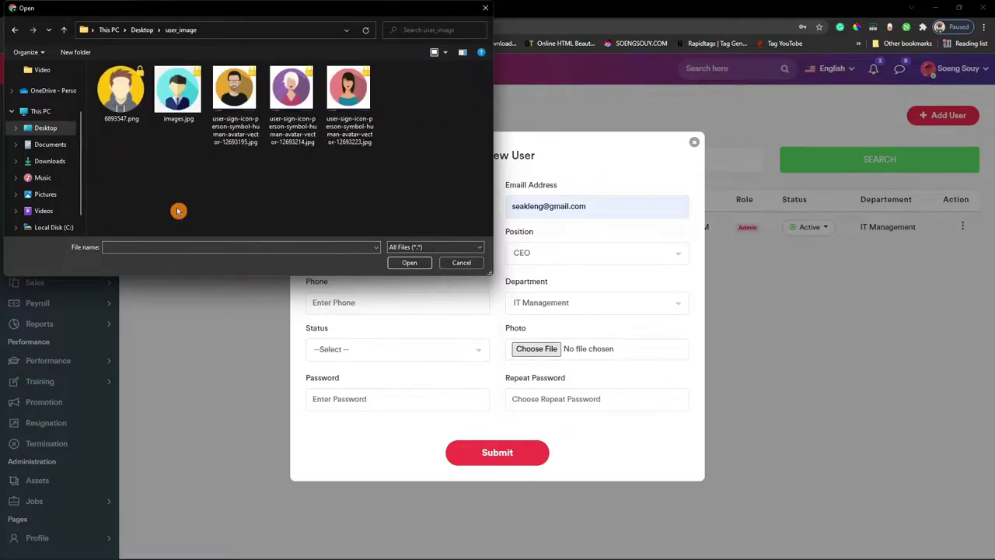
{"action": "double_click", "coordinate": [121, 92]}
- Set the status to Active and fill the phone number from saved entries
{"action": "left_click", "coordinate": [392, 399]}
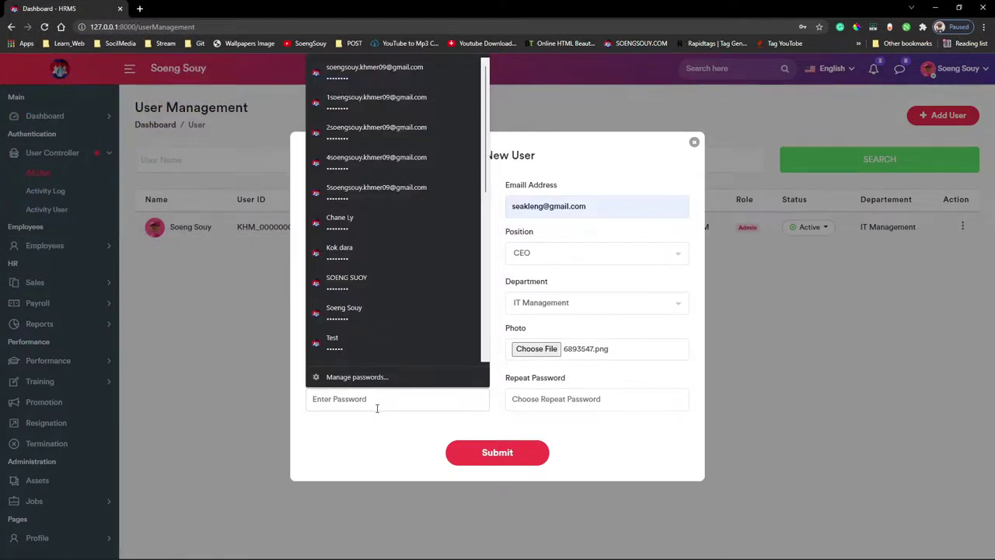
{"action": "left_click", "coordinate": [365, 368]}
{"action": "left_click", "coordinate": [365, 349]}
{"action": "left_click", "coordinate": [356, 387]}
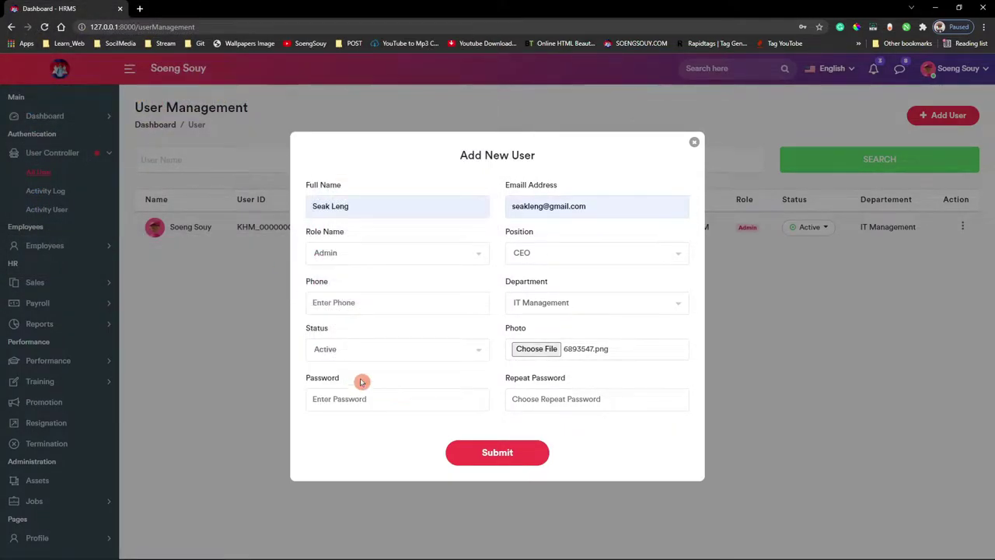
{"action": "left_click", "coordinate": [394, 305]}
{"action": "left_click", "coordinate": [378, 349]}
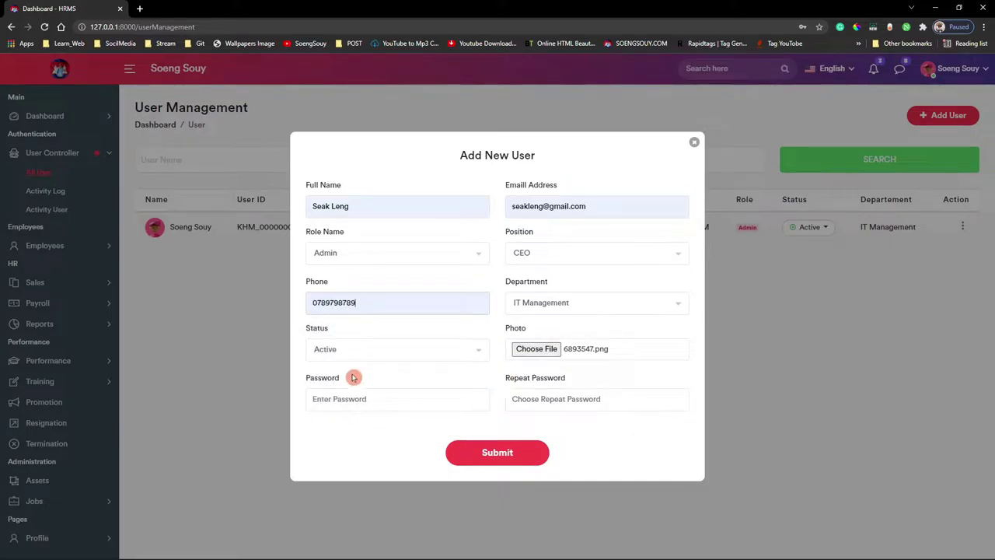
- Enter the account password and its confirmation, then submit the new user
{"action": "left_click", "coordinate": [353, 402]}
{"action": "type", "text": "12345678"}
{"action": "left_click", "coordinate": [562, 405]}
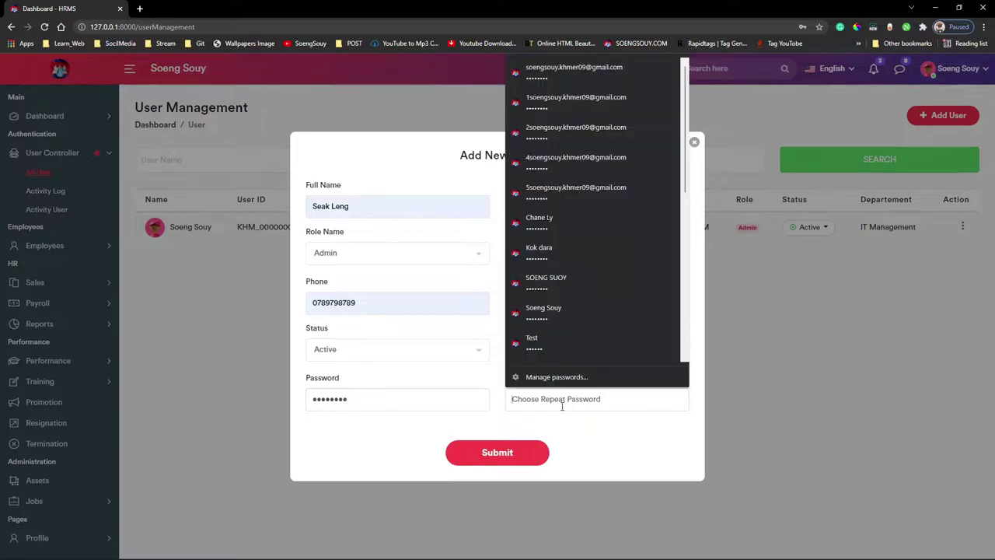
{"action": "type", "text": "123"}
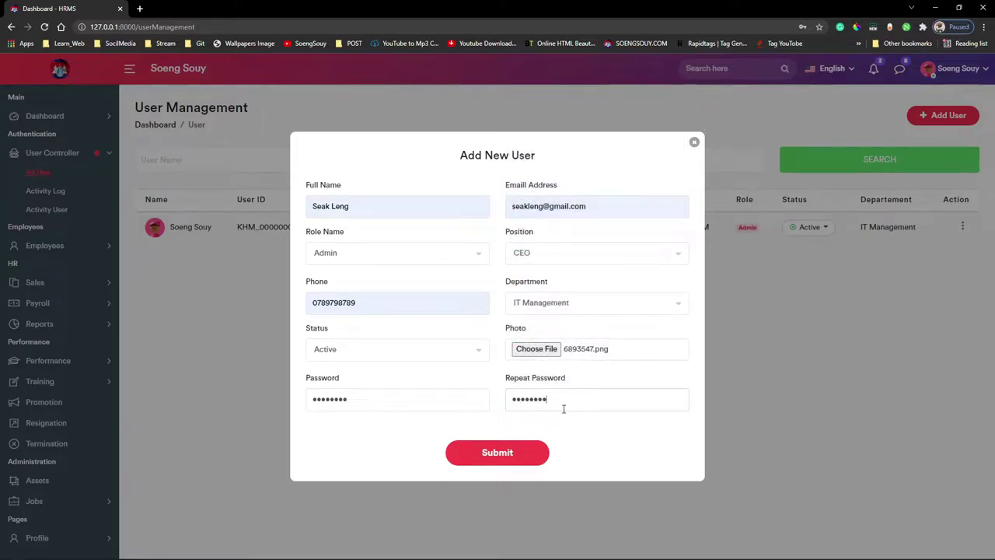
{"action": "left_click", "coordinate": [485, 451]}
- Open the new user's Edit User form and close it without changes
{"action": "left_click", "coordinate": [962, 257]}
{"action": "left_click", "coordinate": [928, 227]}
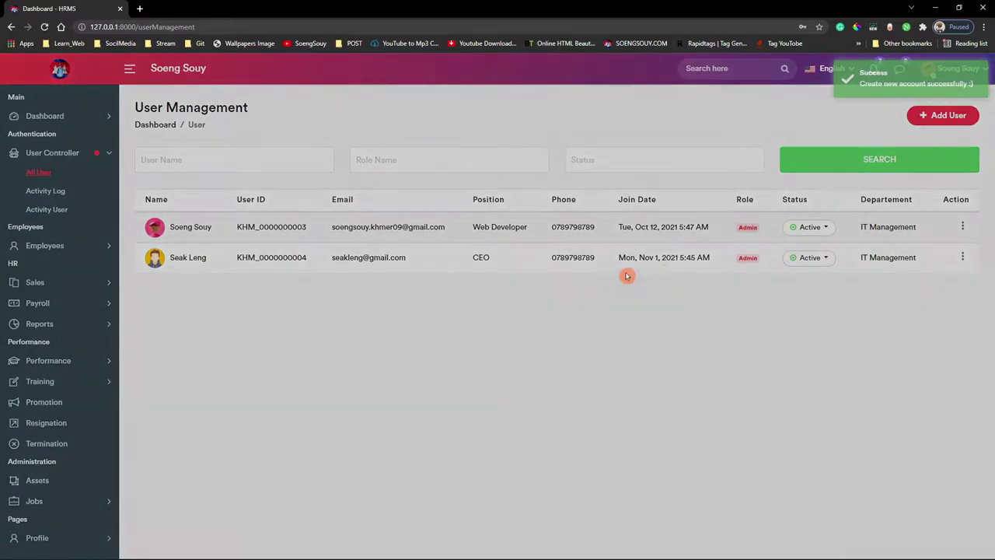
{"action": "left_click", "coordinate": [413, 284]}
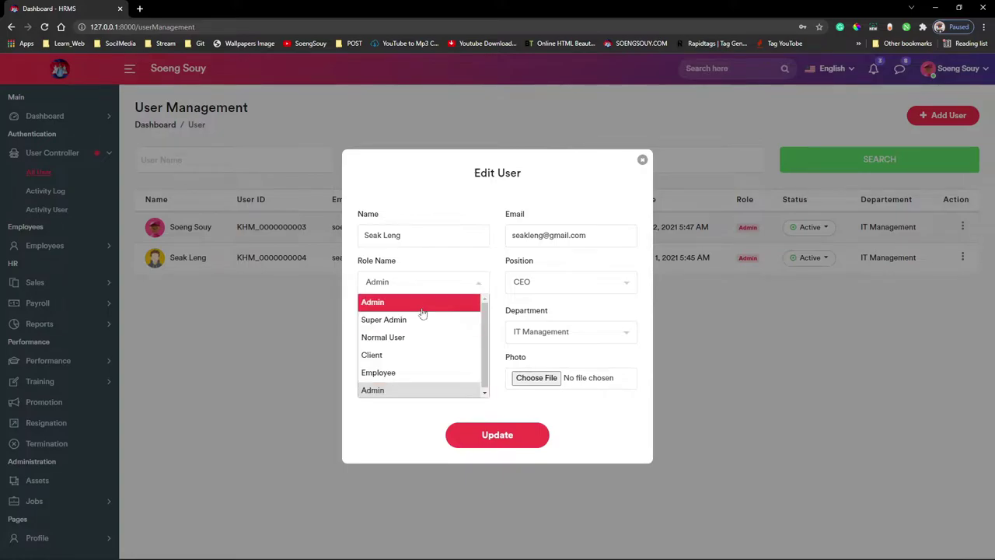
{"action": "left_click", "coordinate": [578, 291]}
{"action": "left_click", "coordinate": [492, 430]}
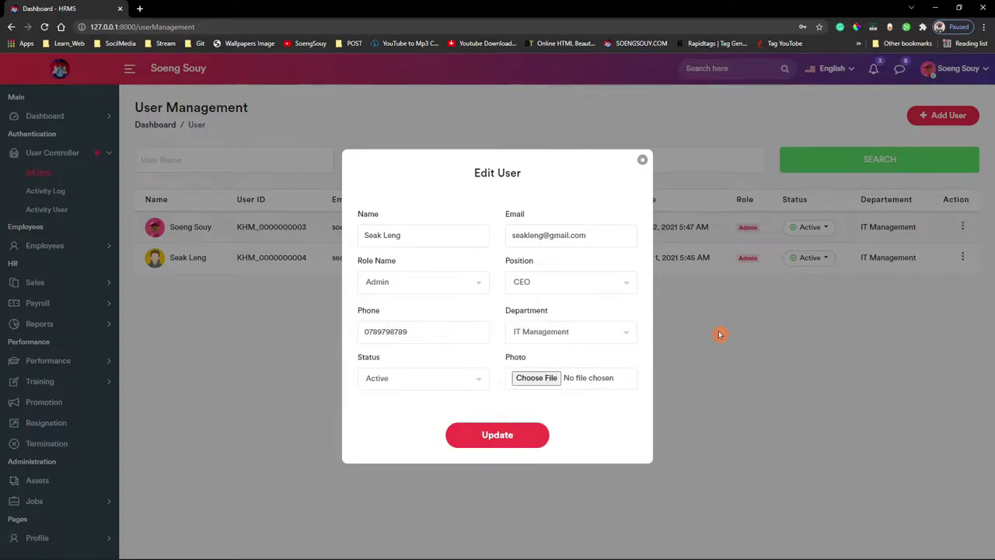
{"action": "left_click", "coordinate": [720, 334]}
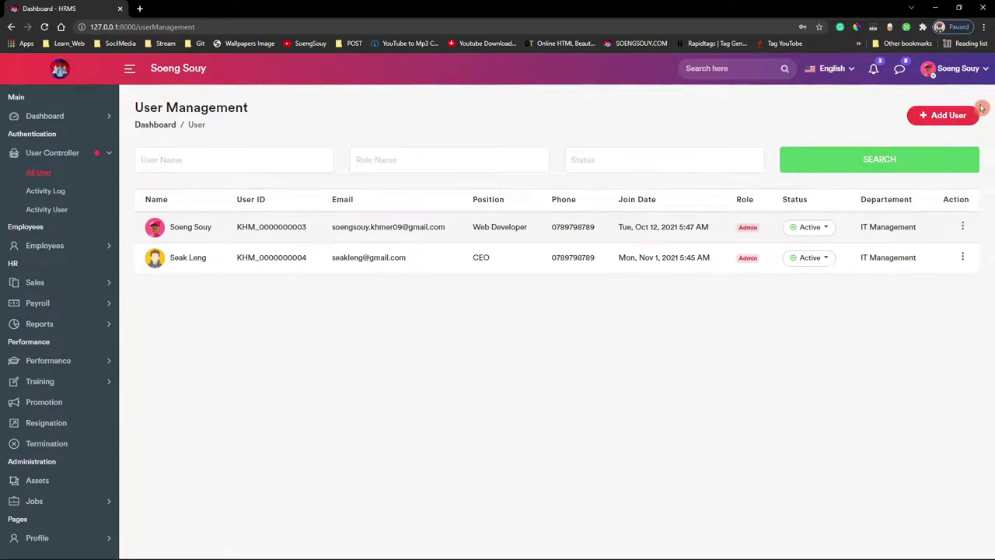
- Log out of the original account and sign in as the new CEO admin user
{"action": "left_click", "coordinate": [971, 74]}
{"action": "left_click", "coordinate": [964, 91]}
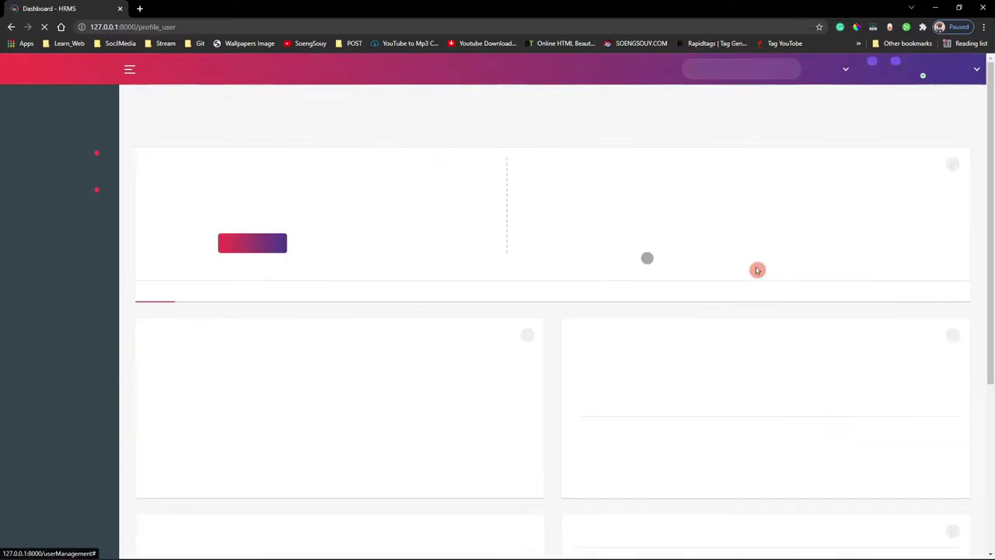
{"action": "left_click", "coordinate": [963, 68]}
{"action": "left_click", "coordinate": [943, 121]}
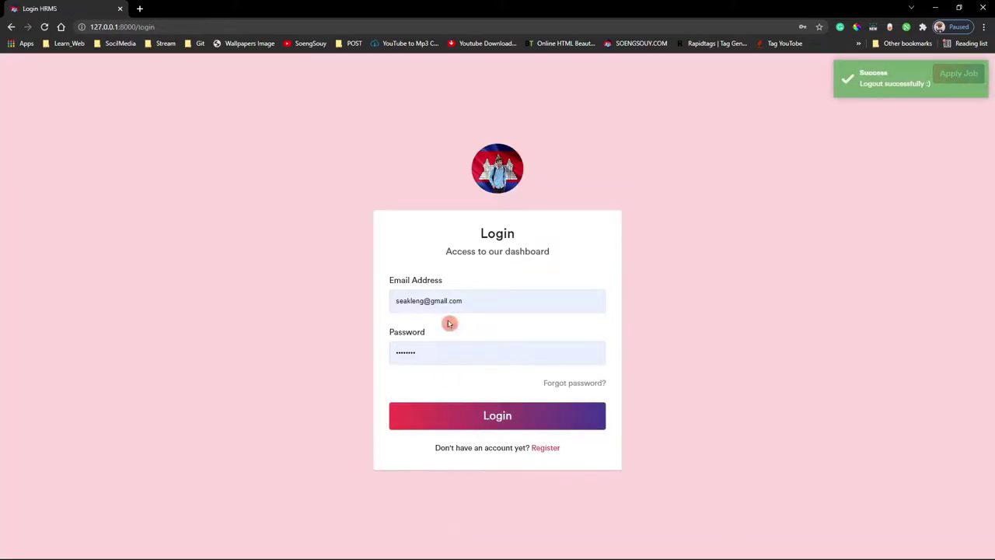
{"action": "left_click", "coordinate": [472, 416]}
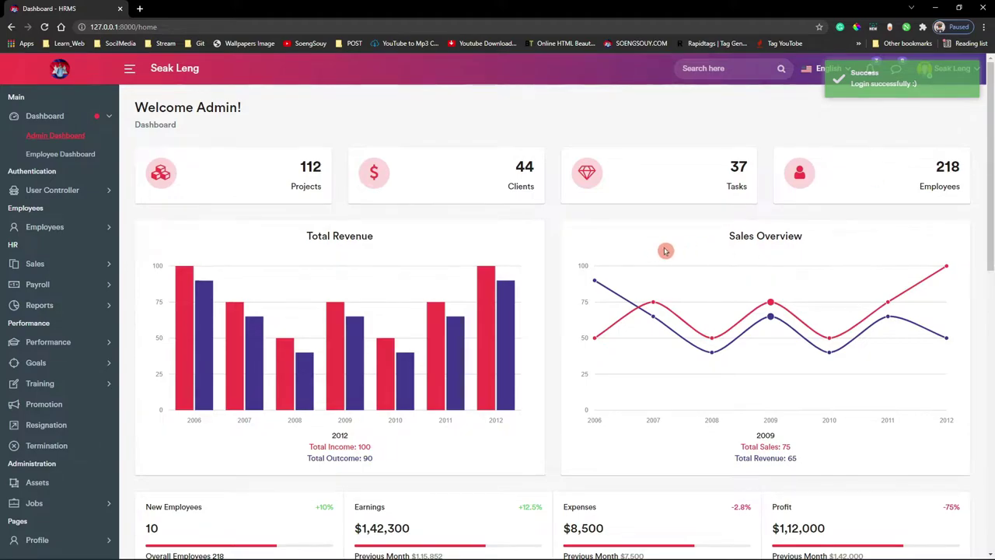
- Edit the new user's profile information with birth date 01-11-2021 and gender Male
{"action": "left_click", "coordinate": [933, 69]}
{"action": "left_click", "coordinate": [886, 140]}
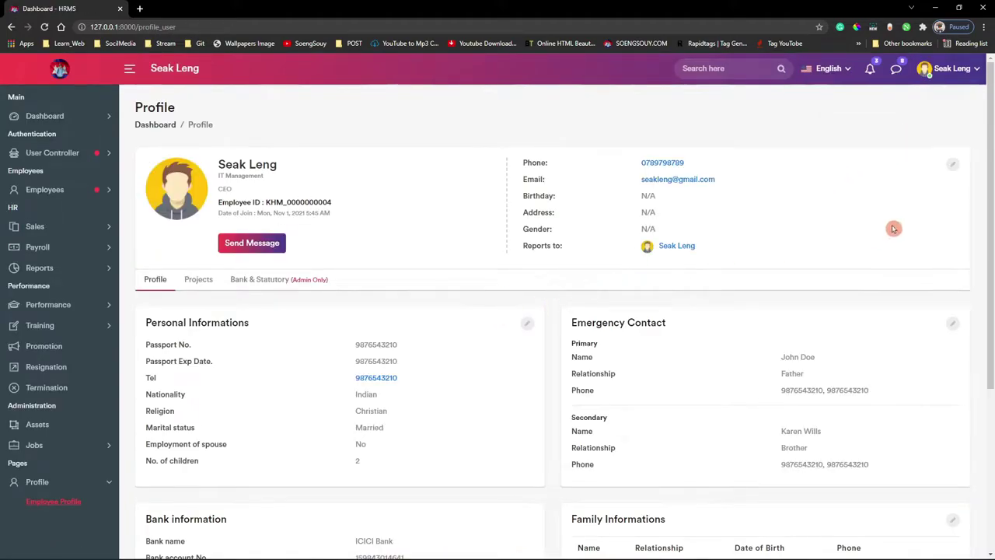
{"action": "left_click", "coordinate": [952, 164]}
{"action": "left_click", "coordinate": [360, 267]}
{"action": "left_click", "coordinate": [323, 310]}
{"action": "left_click", "coordinate": [562, 268]}
{"action": "left_click", "coordinate": [546, 284]}
- Fill in the address, State 300, country Cambodia and the phone number
{"action": "left_click", "coordinate": [543, 323]}
{"action": "left_click", "coordinate": [473, 375]}
{"action": "left_click", "coordinate": [367, 360]}
{"action": "left_click", "coordinate": [358, 393]}
{"action": "left_click", "coordinate": [544, 361]}
{"action": "left_click", "coordinate": [529, 395]}
{"action": "scroll", "coordinate": [513, 397], "scroll_direction": "down", "scroll_amount": 1}
{"action": "left_click", "coordinate": [532, 362]}
{"action": "left_click", "coordinate": [539, 393]}
- Set department IT Management, designation Web Developer, choose the Reports To person, and submit
{"action": "left_click", "coordinate": [322, 415]}
{"action": "left_click", "coordinate": [338, 469]}
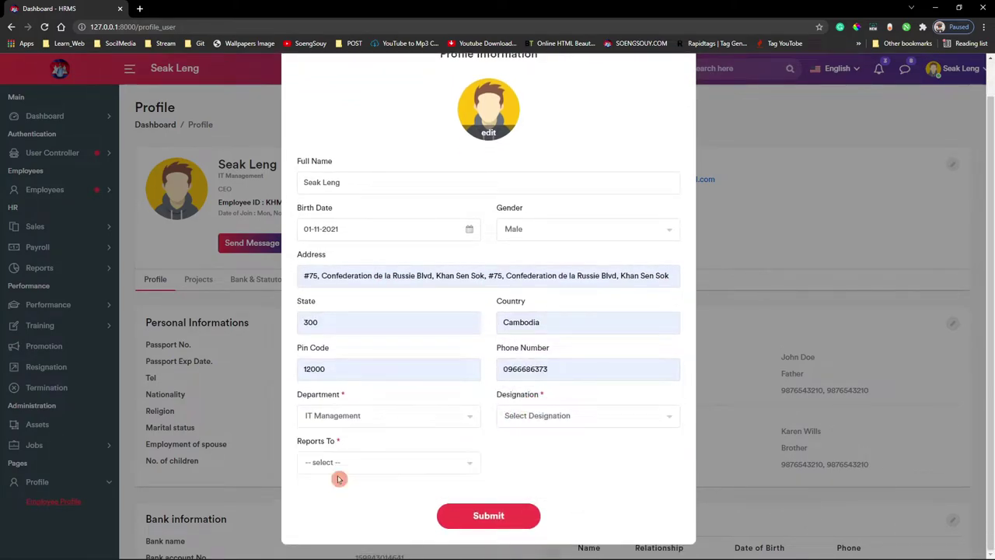
{"action": "left_click", "coordinate": [608, 422]}
{"action": "left_click", "coordinate": [536, 471]}
{"action": "left_click", "coordinate": [347, 462]}
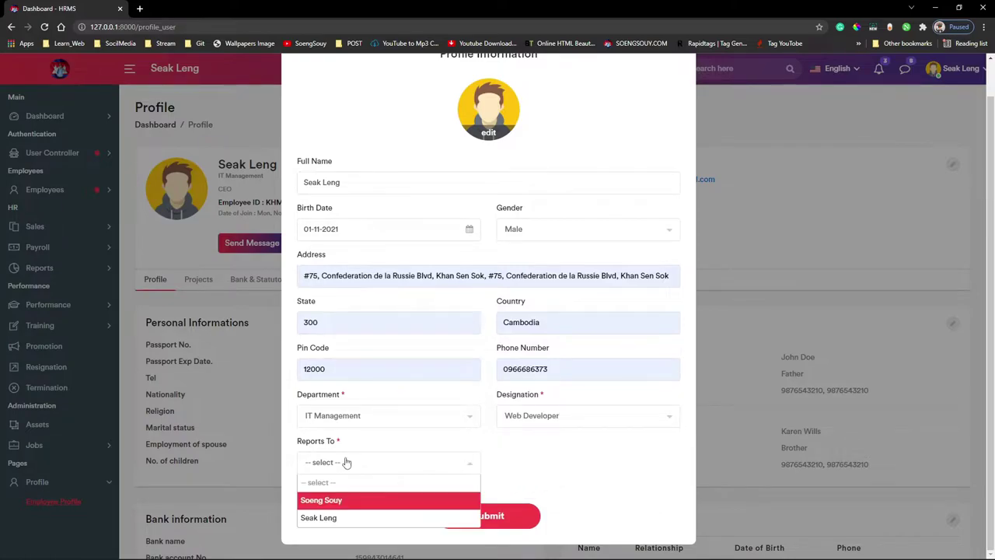
{"action": "left_click", "coordinate": [330, 519]}
{"action": "left_click", "coordinate": [384, 464]}
{"action": "left_click", "coordinate": [362, 499]}
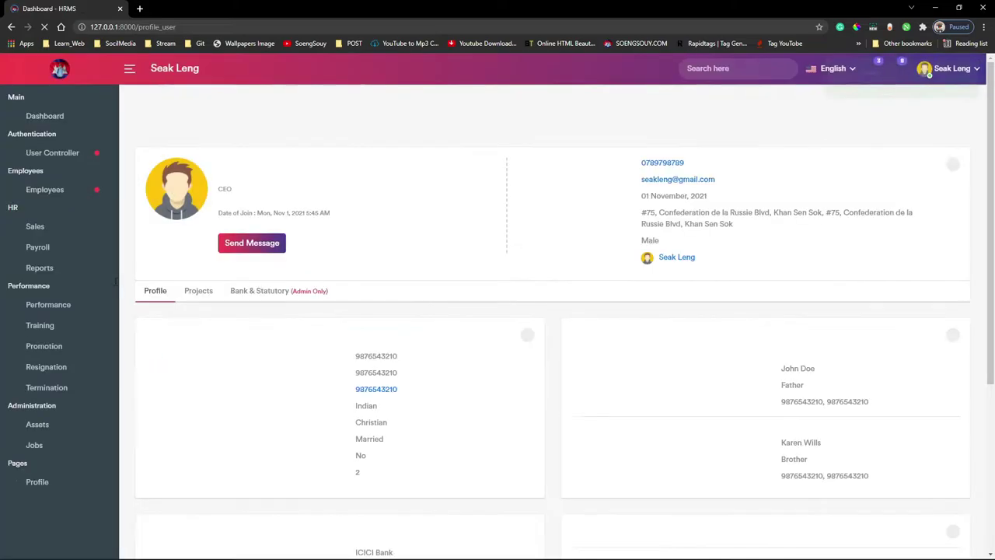
- Go to Payroll > Employee Salary in the sidebar
{"action": "left_click", "coordinate": [67, 305]}
{"action": "left_click", "coordinate": [67, 305]}
{"action": "left_click", "coordinate": [67, 247]}
{"action": "left_click", "coordinate": [53, 266]}
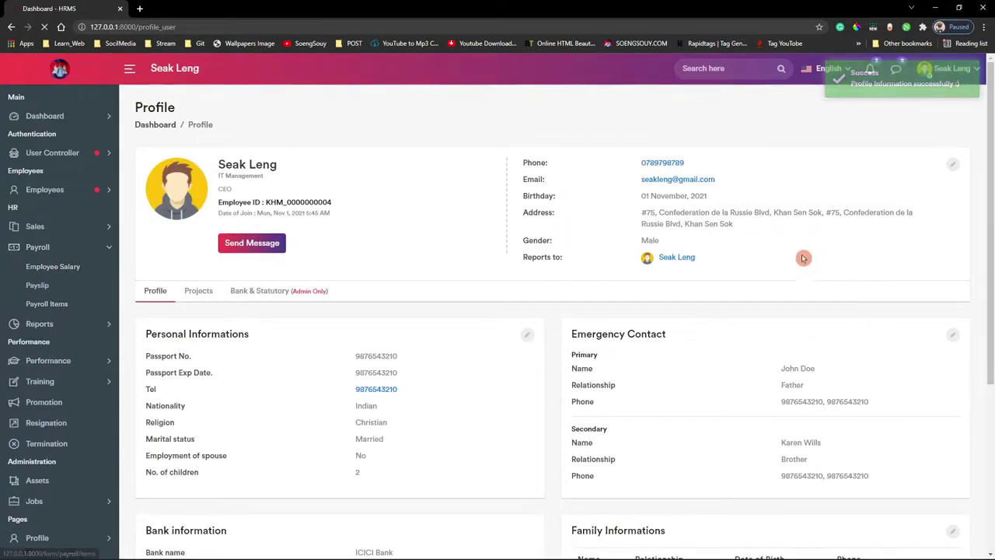
- Start a staff salary for the new user with net salary 3000 and TDS 44
{"action": "left_click", "coordinate": [951, 118]}
{"action": "left_click", "coordinate": [337, 156]}
{"action": "left_click", "coordinate": [359, 237]}
{"action": "left_click", "coordinate": [573, 155]}
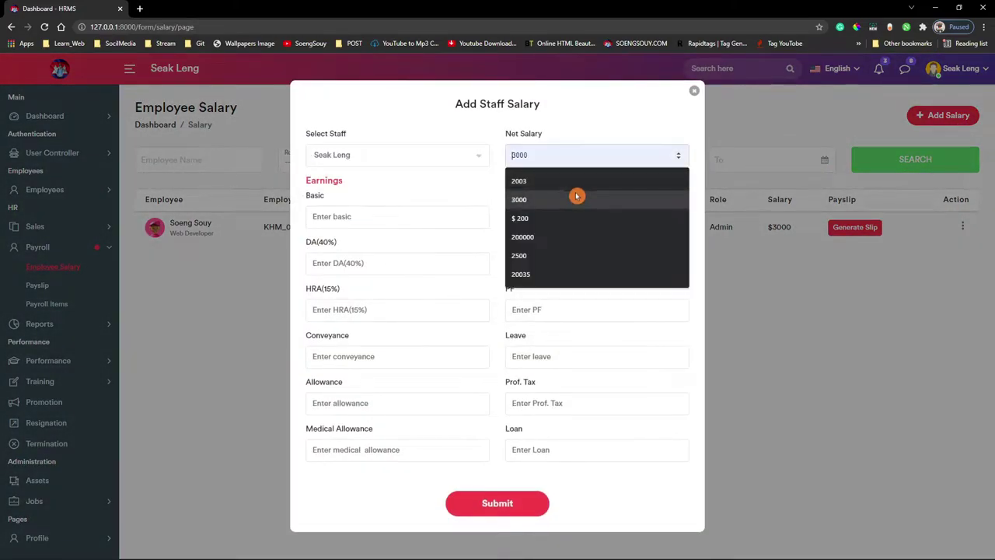
{"action": "left_click", "coordinate": [573, 185]}
{"action": "left_click", "coordinate": [551, 219]}
{"action": "left_click", "coordinate": [513, 264]}
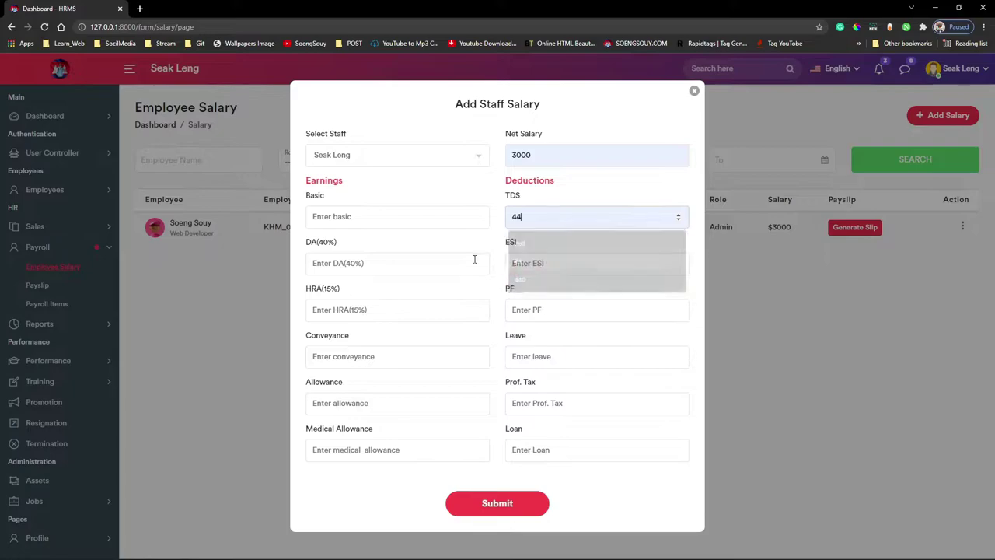
- Enter Basic 300, DA 40, ESI 23, HRA 10 and PF 55
{"action": "left_click", "coordinate": [365, 218]}
{"action": "left_click", "coordinate": [358, 261]}
{"action": "left_click", "coordinate": [375, 268]}
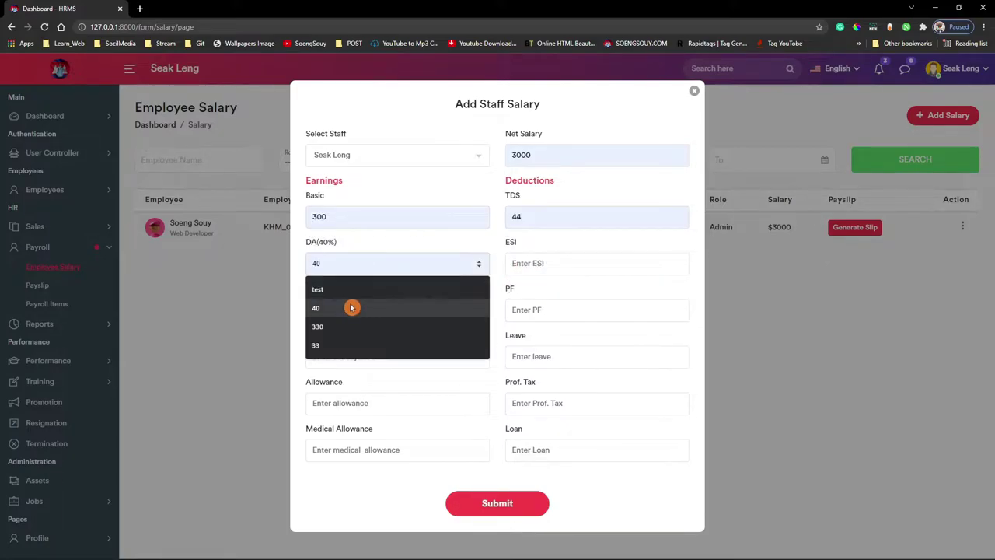
{"action": "left_click", "coordinate": [350, 306]}
{"action": "left_click", "coordinate": [564, 261]}
{"action": "left_click", "coordinate": [545, 310]}
{"action": "left_click", "coordinate": [374, 314]}
{"action": "left_click", "coordinate": [344, 353]}
{"action": "left_click", "coordinate": [548, 314]}
{"action": "left_click", "coordinate": [533, 354]}
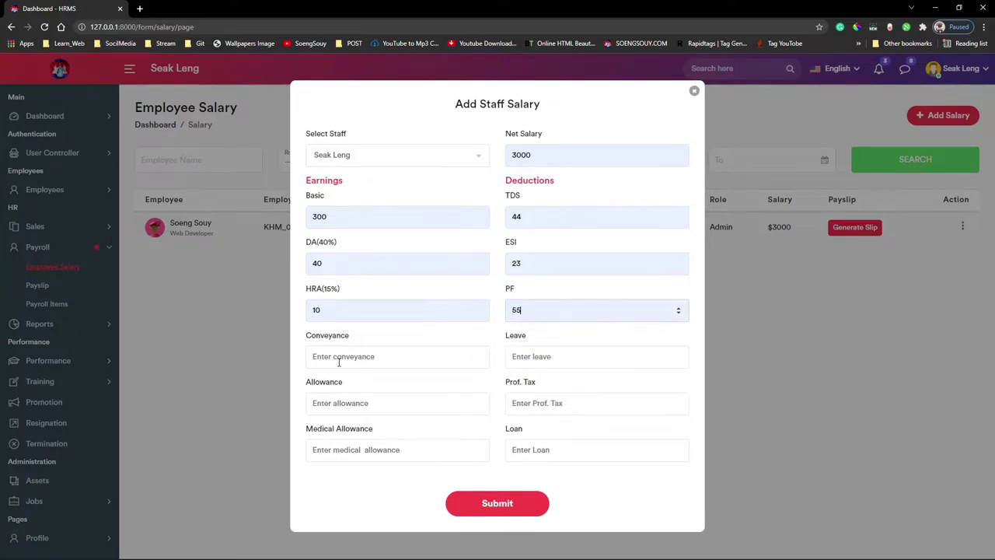
- Enter Conveyance 5, Leave 20, Prof. Tax 33, Allowance 2, Medical Allowance 3 and Loan 3
{"action": "left_click", "coordinate": [339, 359]}
{"action": "type", "text": "5"}
{"action": "left_click", "coordinate": [541, 356]}
{"action": "left_click", "coordinate": [522, 413]}
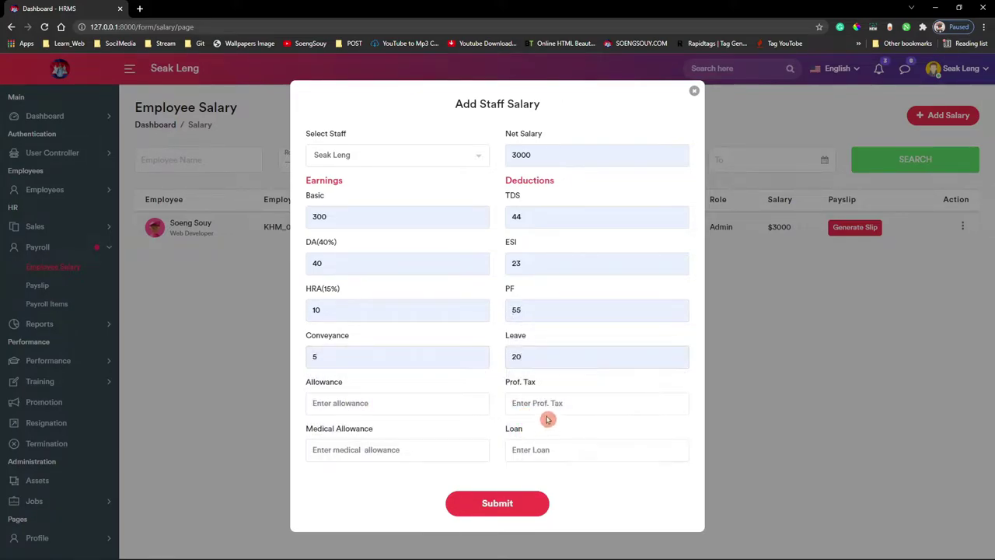
{"action": "left_click", "coordinate": [550, 403]}
{"action": "left_click", "coordinate": [548, 449]}
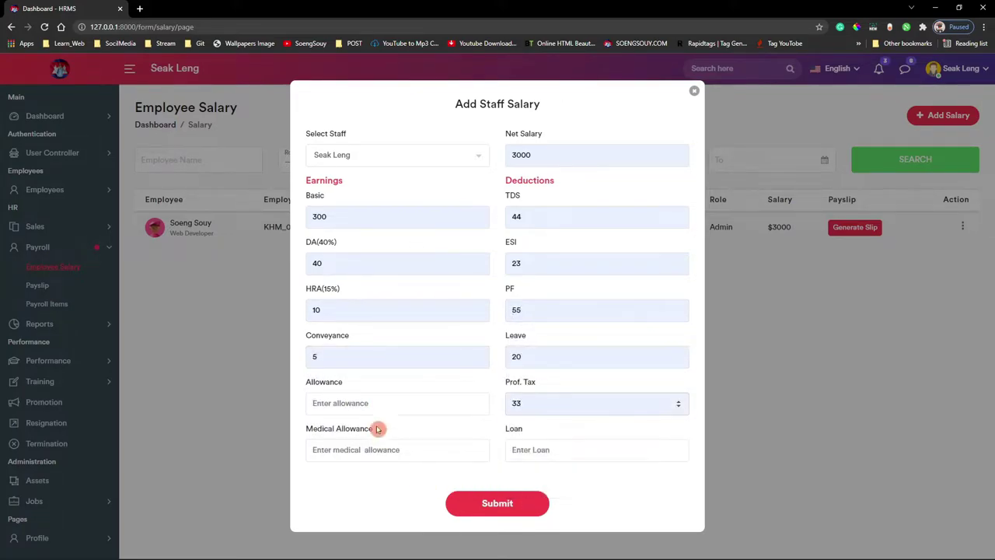
{"action": "left_click", "coordinate": [374, 403]}
{"action": "left_click", "coordinate": [370, 448]}
{"action": "left_click", "coordinate": [384, 457]}
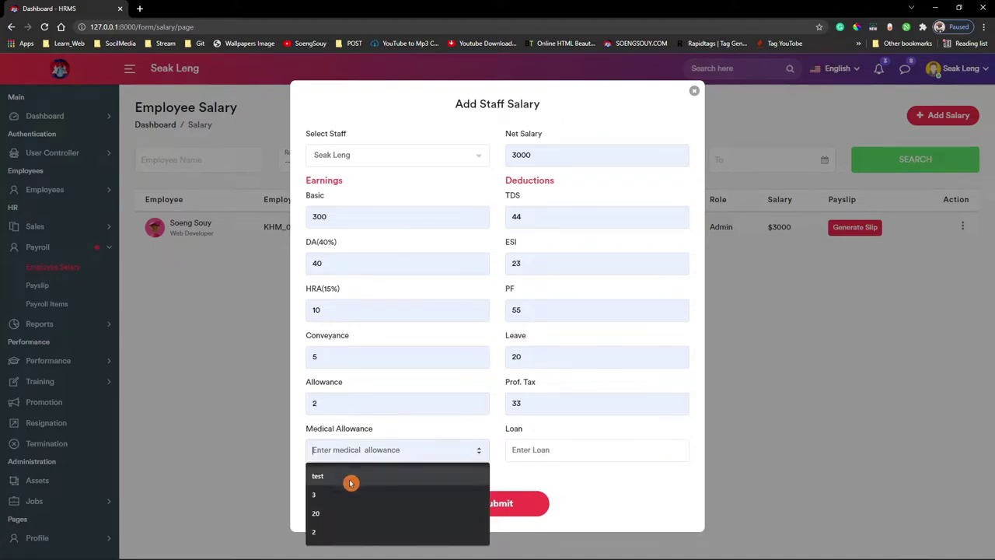
{"action": "left_click", "coordinate": [329, 502]}
{"action": "left_click", "coordinate": [589, 450]}
{"action": "left_click", "coordinate": [533, 495]}
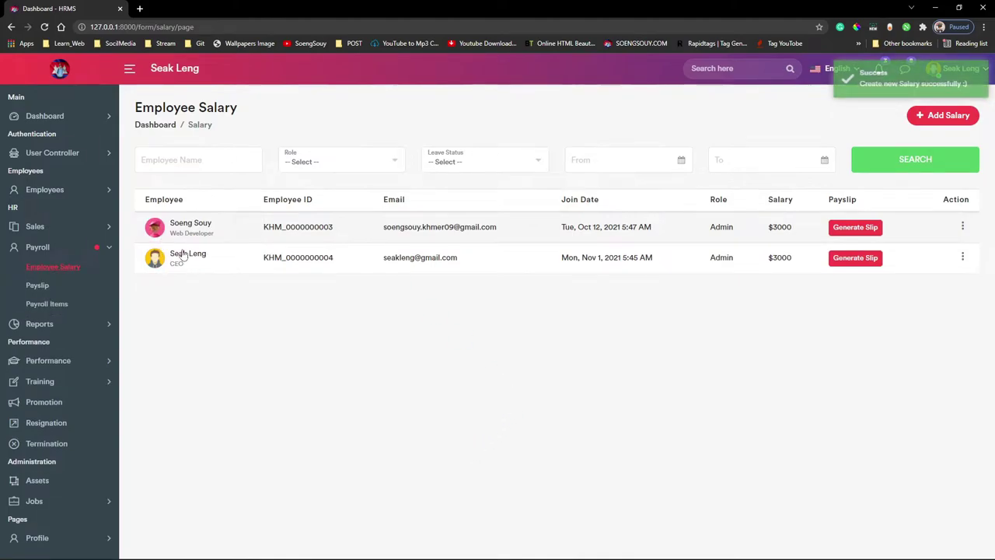
{"action": "left_click", "coordinate": [175, 266]}
- Generate the new employee's payslip from Payroll > Employee Salary
{"action": "scroll", "coordinate": [435, 427], "scroll_direction": "down", "scroll_amount": 3}
{"action": "scroll", "coordinate": [336, 389], "scroll_direction": "up", "scroll_amount": 3}
{"action": "left_click", "coordinate": [38, 246]}
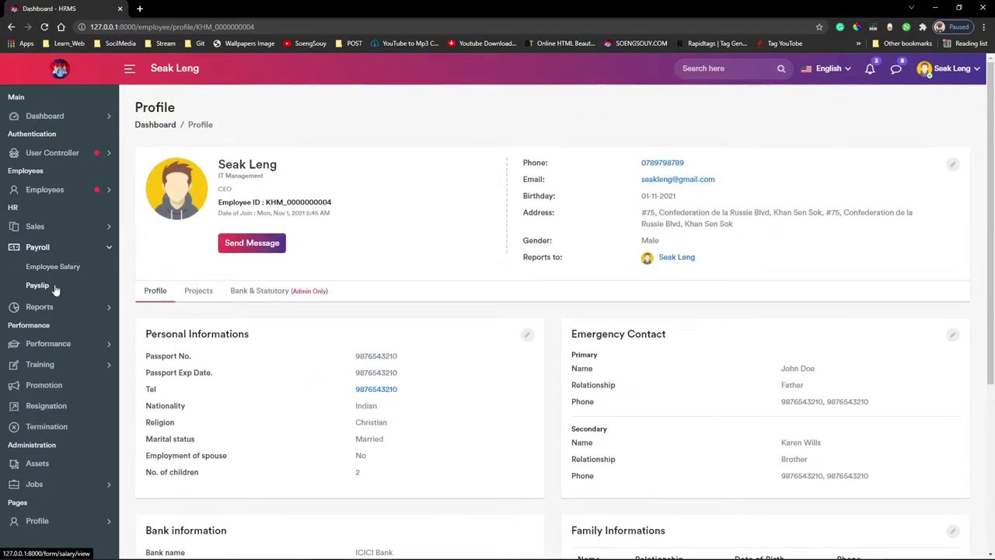
{"action": "left_click", "coordinate": [48, 266]}
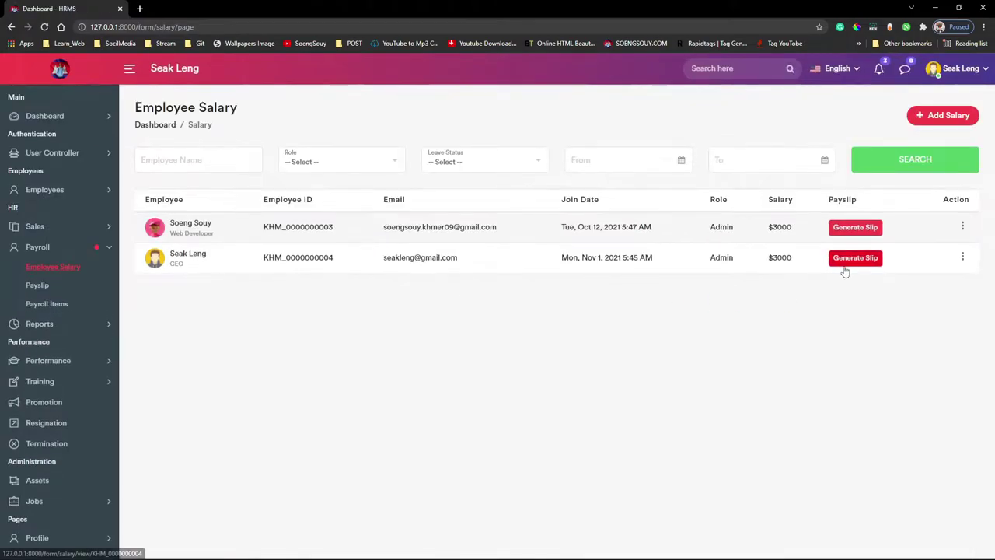
{"action": "left_click", "coordinate": [852, 259]}
- Check the payslip's deductions total and net salary, then return to VS Code
{"action": "left_click_drag", "start_coordinate": [260, 483], "coordinate": [523, 456]}
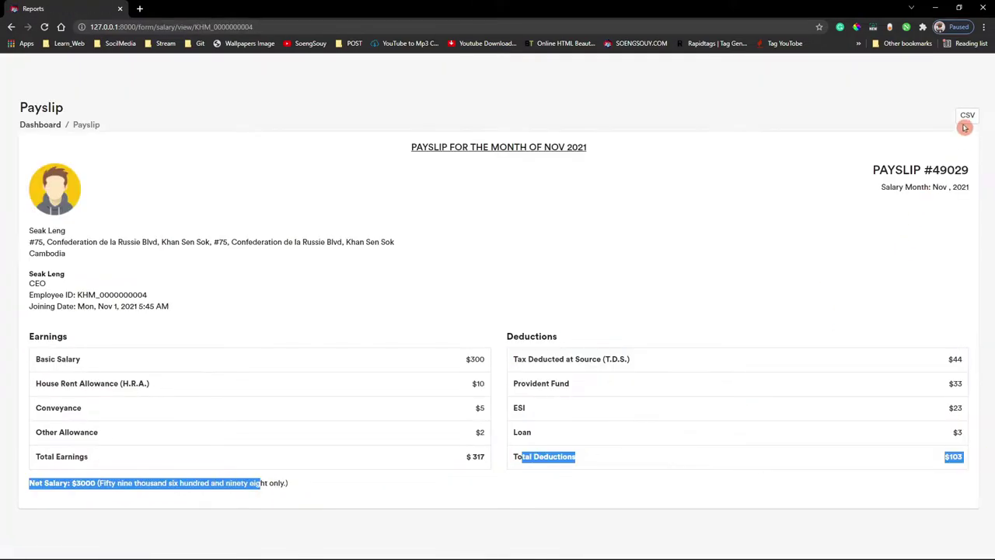
{"action": "left_click", "coordinate": [460, 238]}
{"action": "mouse_move", "coordinate": [456, 555]}
{"action": "left_click", "coordinate": [553, 554]}
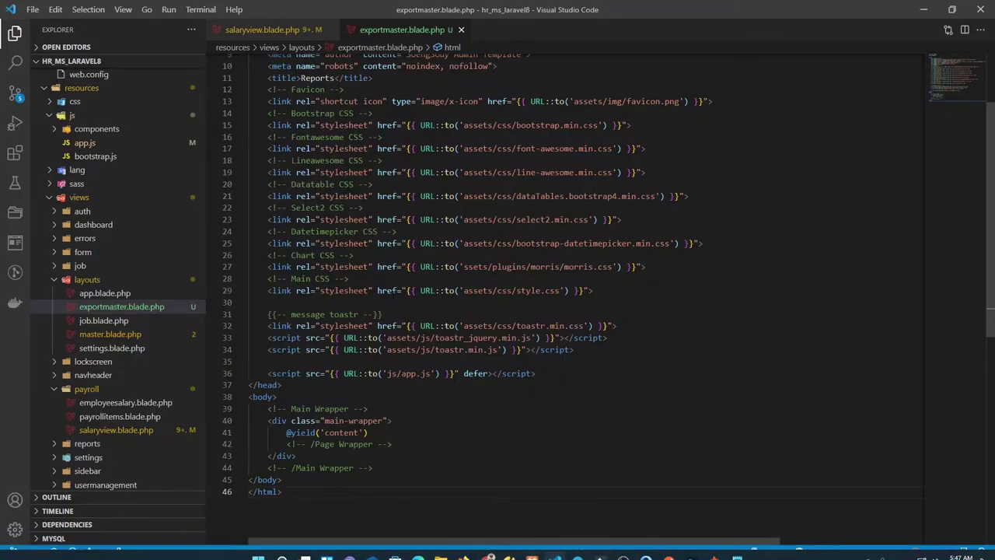
- Paste the PDF and Print button lines after the CSV button in salaryview.blade.php
{"action": "left_click", "coordinate": [273, 31]}
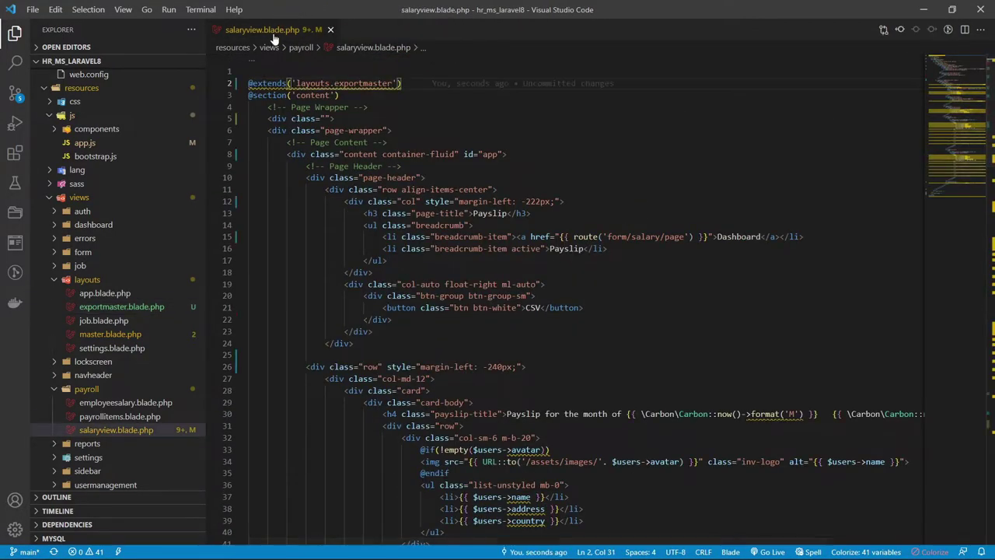
{"action": "left_click_drag", "start_coordinate": [339, 297], "coordinate": [391, 320]}
{"action": "left_click", "coordinate": [513, 544]}
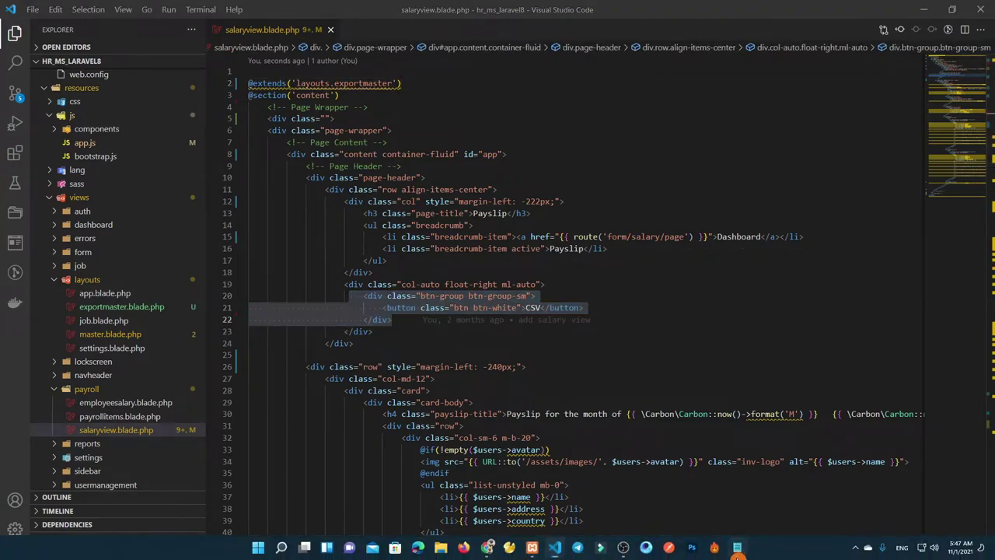
{"action": "key", "text": "ctrl+a"}
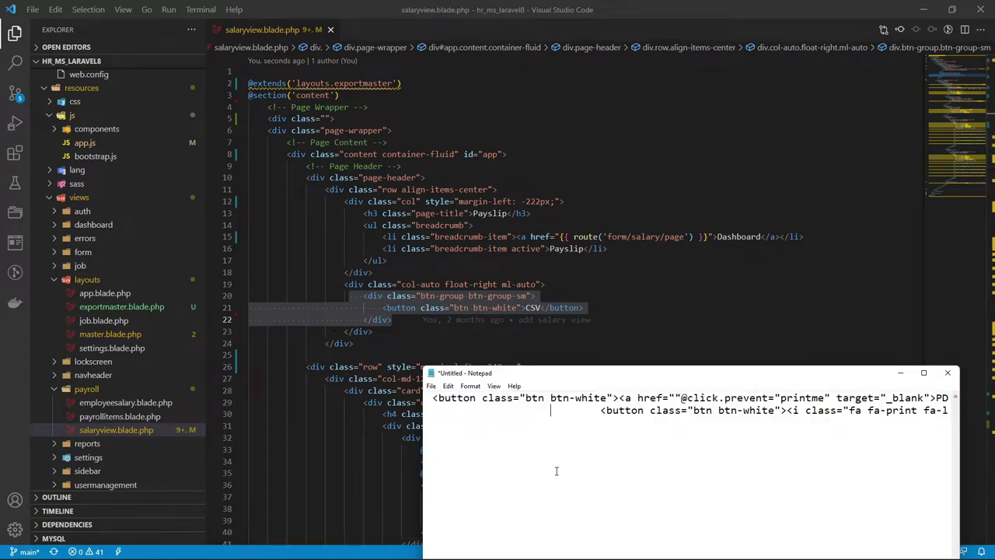
{"action": "key", "text": "BackSpace"}
{"action": "left_click", "coordinate": [948, 377]}
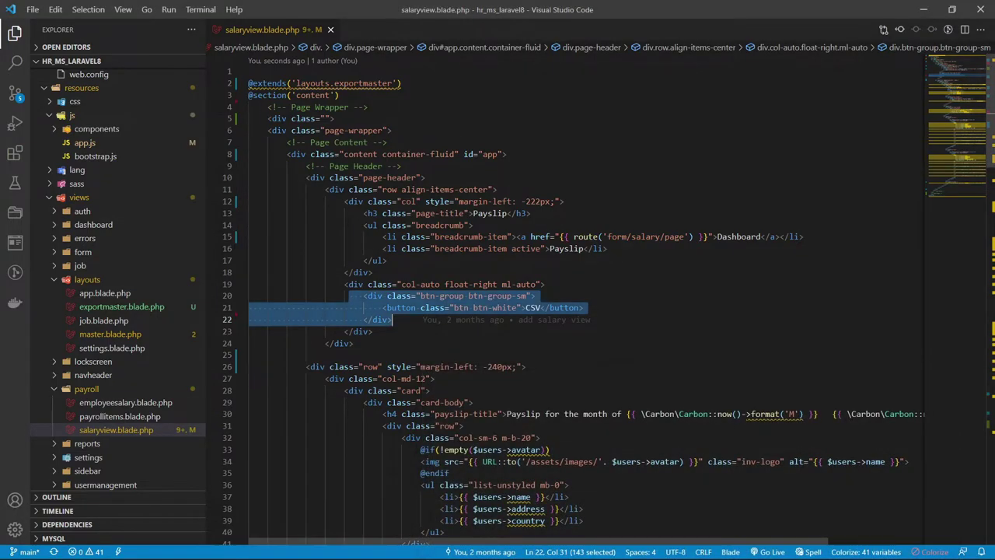
{"action": "left_click", "coordinate": [583, 308]}
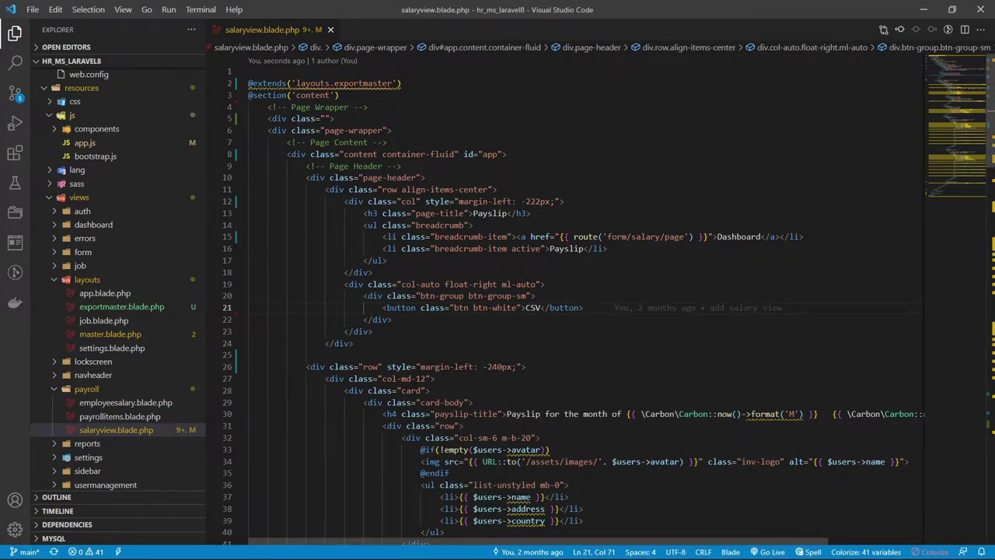
{"action": "type", "text": "<button class=\"btn btn-white\"><a href=\"\"@click.prevent=\"printme\" target=\"_blank\">PDF</a></button> <button class=\"btn btn-white\"><i class=\"fa fa-print fa-lg\"></i><a href=\"\" @click.prevent=\"printme\" target=\"_blank\"> Print</a></button>"}
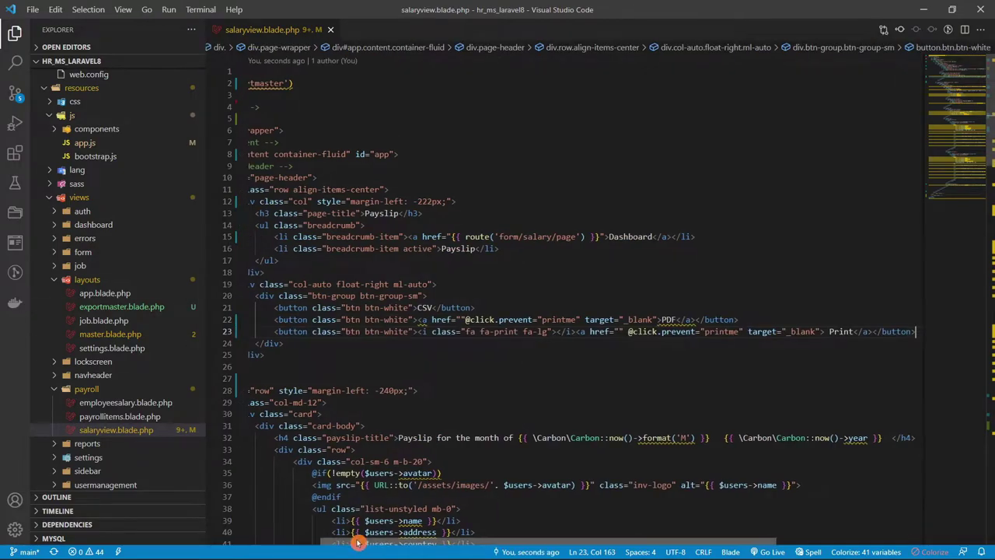
- Move the printme click attributes from the PDF link onto the PDF button tag
{"action": "scroll", "coordinate": [349, 536], "scroll_direction": "left", "scroll_amount": 2}
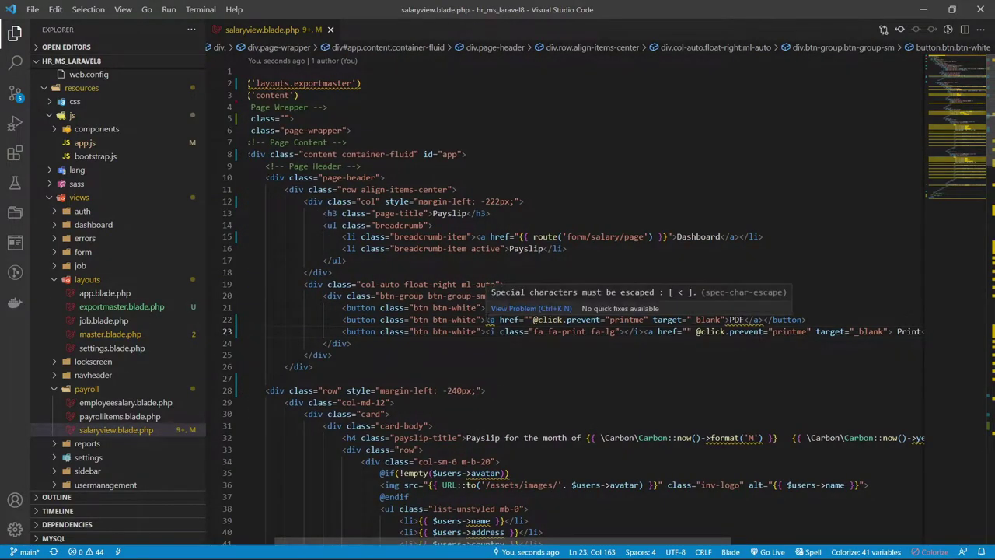
{"action": "left_click_drag", "start_coordinate": [487, 319], "coordinate": [533, 319]}
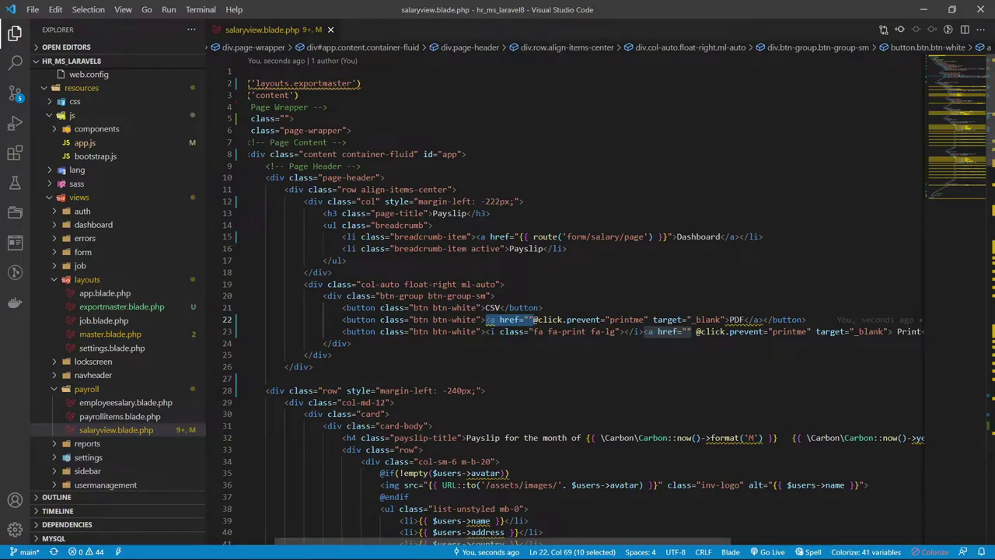
{"action": "left_click_drag", "start_coordinate": [533, 319], "coordinate": [693, 320]}
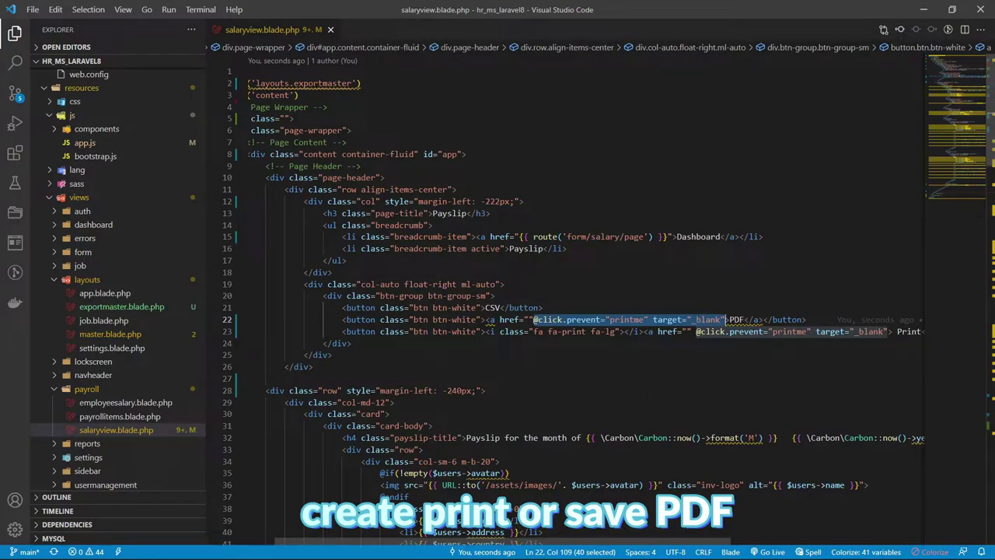
{"action": "key", "text": "BackSpace"}
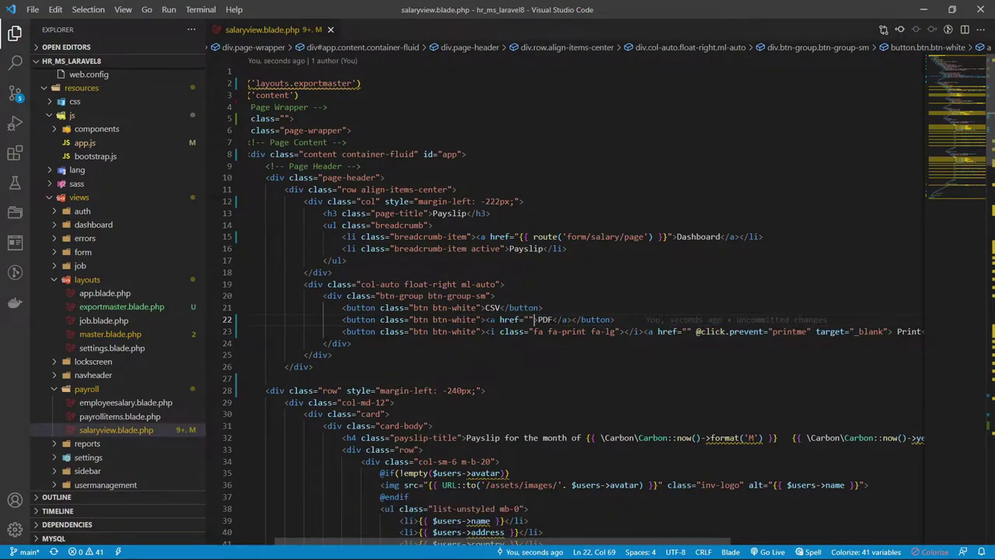
{"action": "mouse_move", "coordinate": [541, 319]}
{"action": "left_mouse_down"}
{"action": "mouse_move", "coordinate": [485, 320]}
{"action": "mouse_move", "coordinate": [524, 320]}
{"action": "left_mouse_up"}
{"action": "key", "text": "BackSpace"}
{"action": "key", "text": "BackSpace"}
{"action": "left_click", "coordinate": [482, 320]}
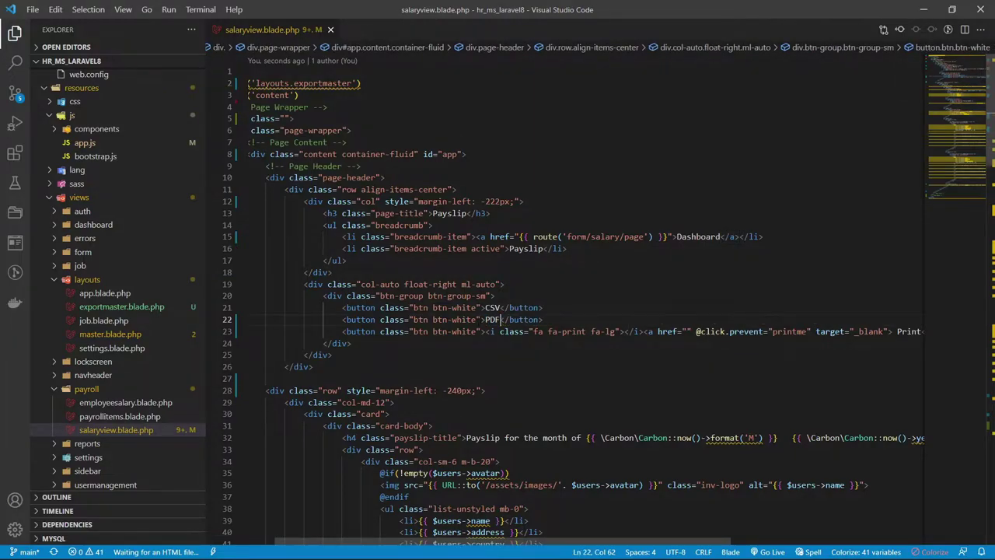
{"action": "type", "text": "@click.prevent=\"printme\" target=\"_blank\""}
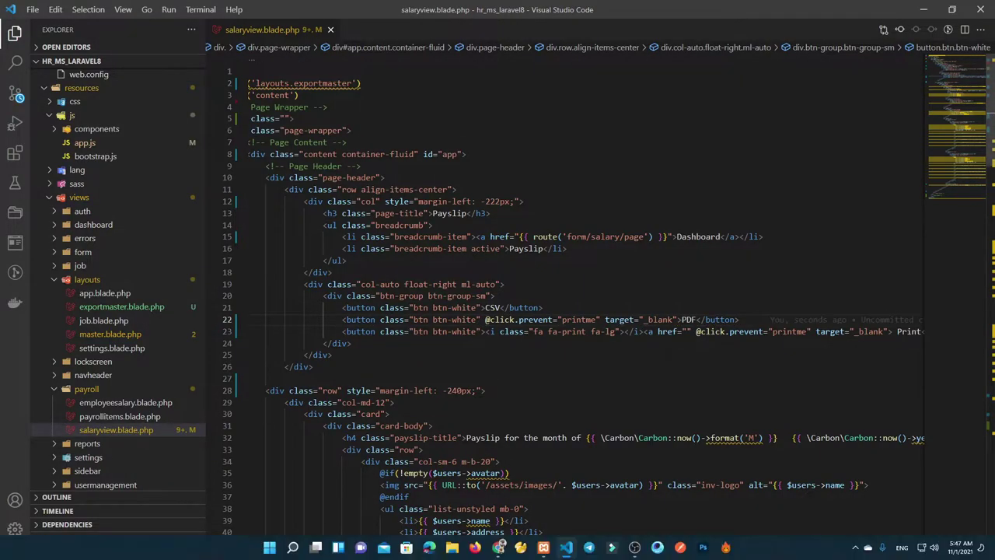
{"action": "left_click", "coordinate": [501, 552]}
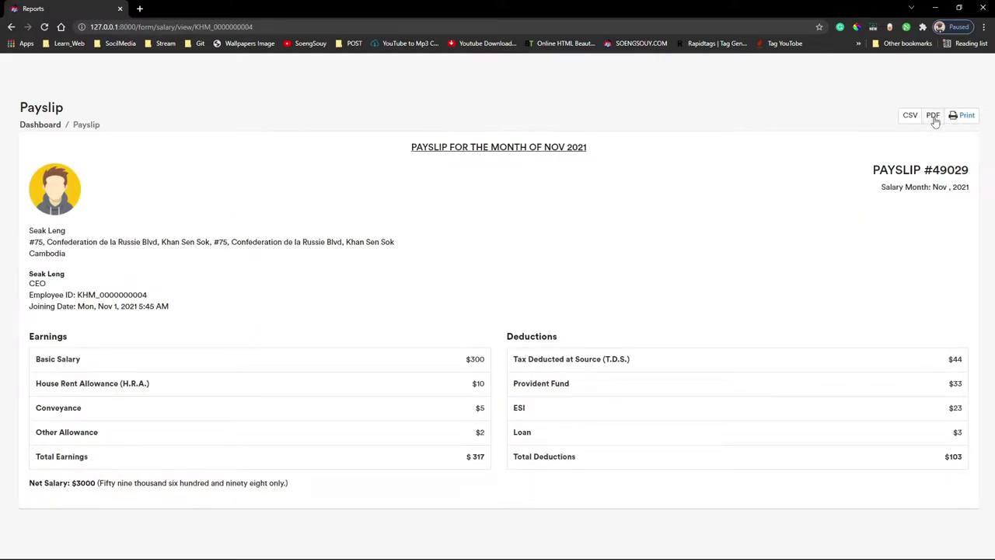
- Undo back to the PDF link version and save the payslip template
{"action": "mouse_move", "coordinate": [449, 548]}
{"action": "left_click", "coordinate": [574, 550]}
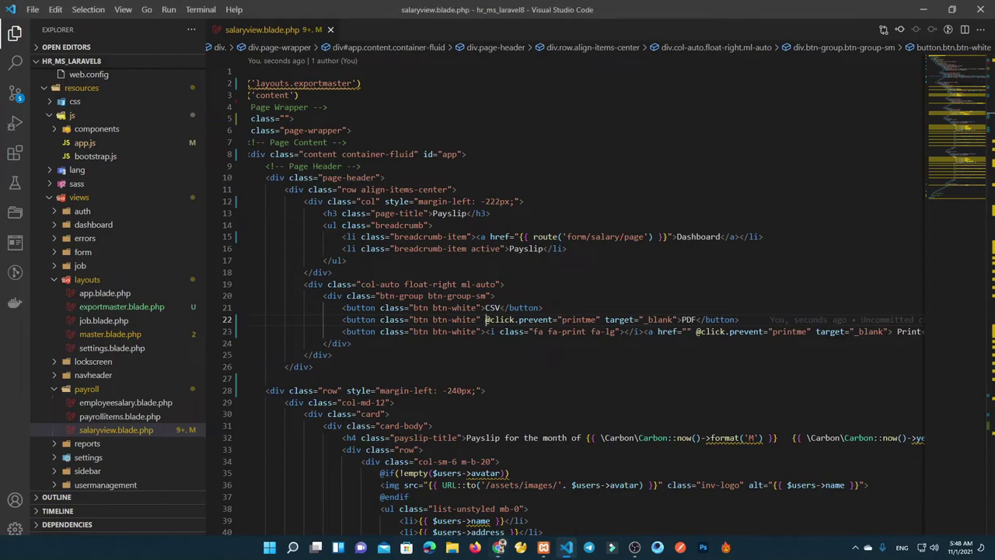
{"action": "key", "text": "ctrl+z"}
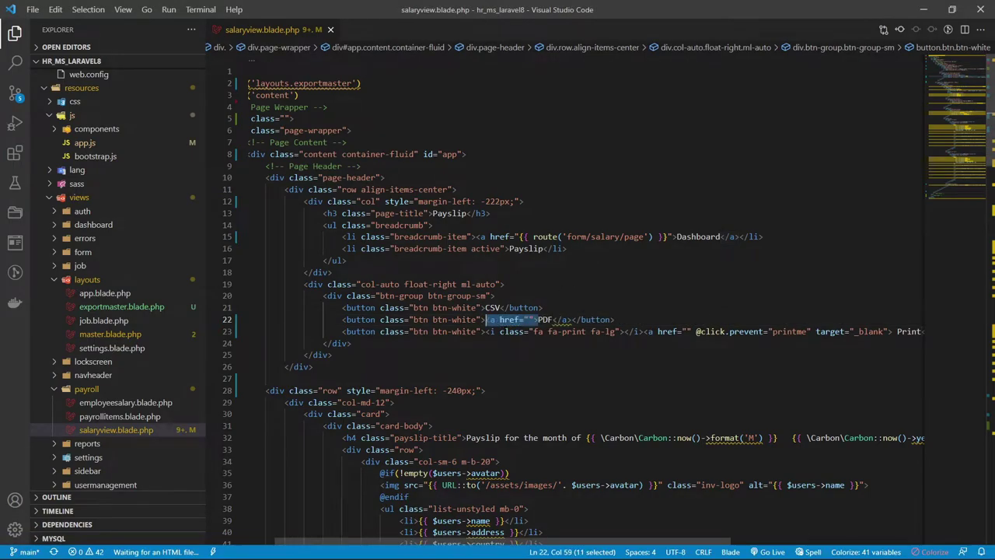
{"action": "key", "text": "ctrl+z"}
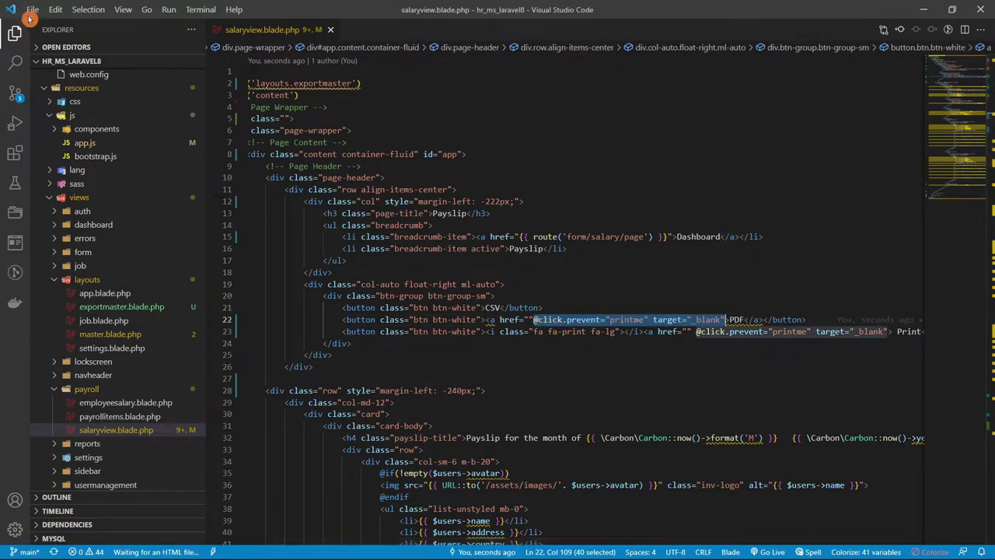
{"action": "left_click", "coordinate": [29, 9]}
{"action": "left_click", "coordinate": [62, 201]}
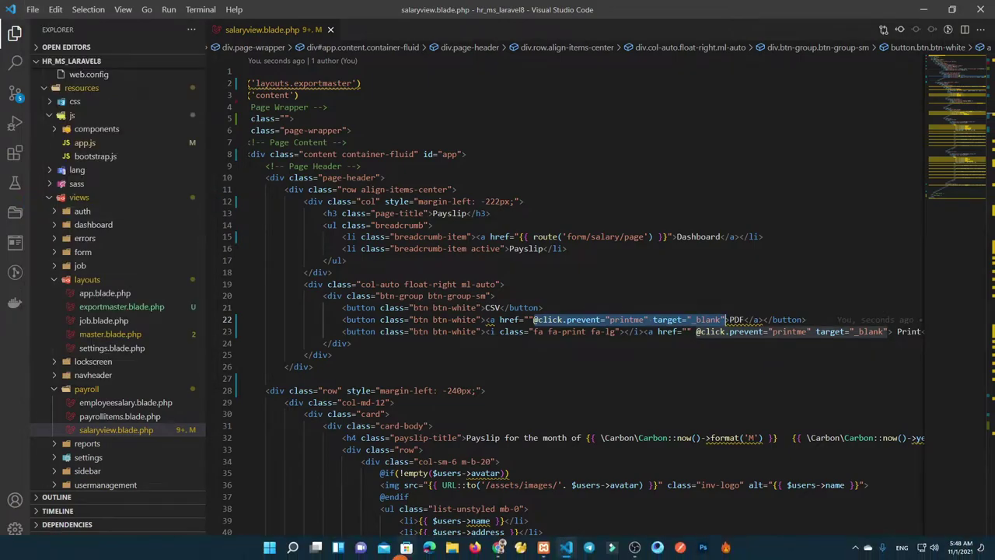
- Reload the payslip, confirm PDF opens it in a new tab, and close that tab
{"action": "left_click", "coordinate": [544, 548]}
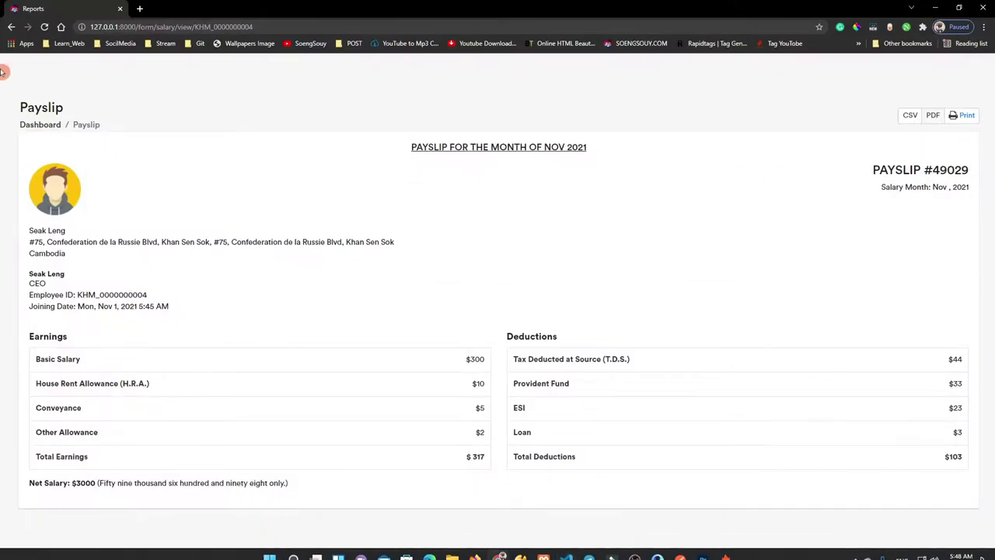
{"action": "left_click", "coordinate": [45, 27]}
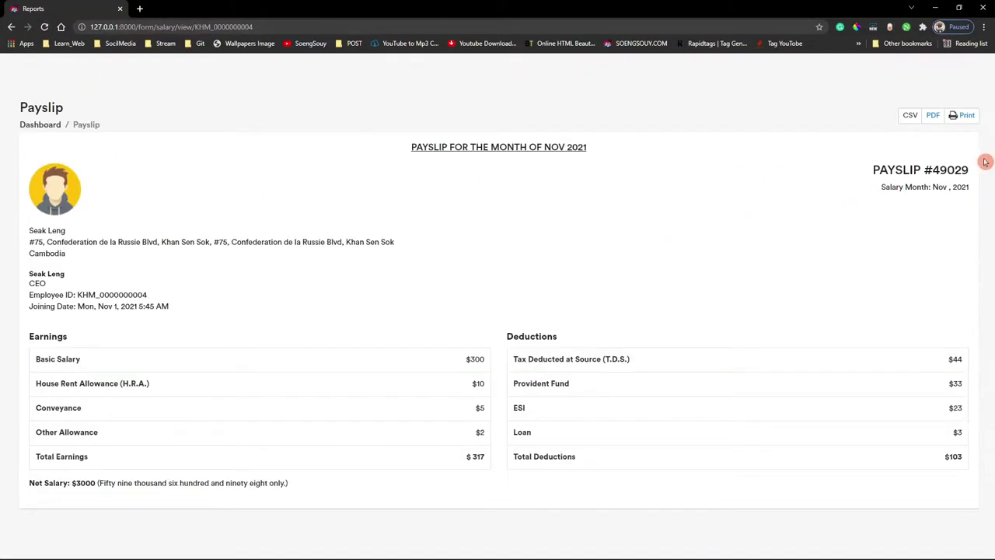
{"action": "left_click", "coordinate": [932, 116]}
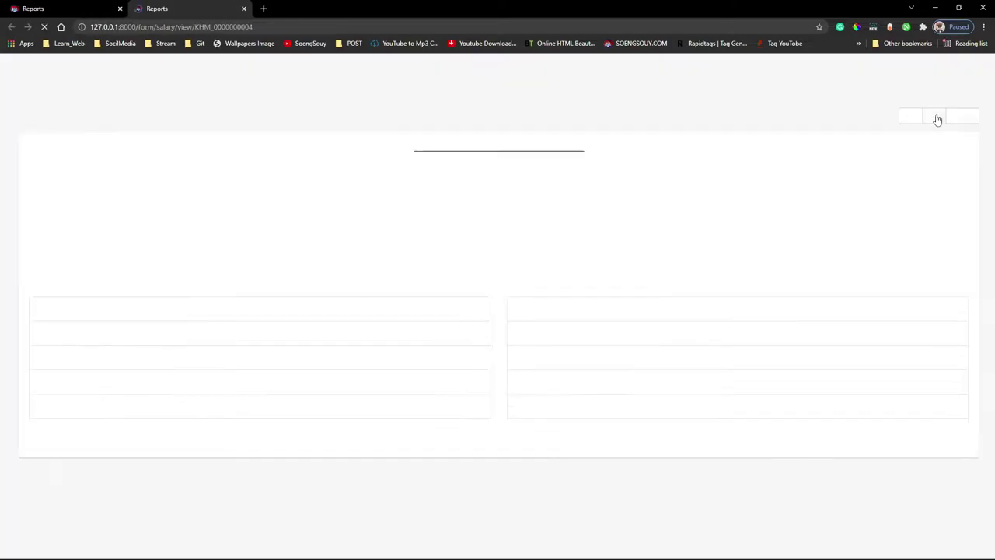
{"action": "left_click", "coordinate": [244, 9]}
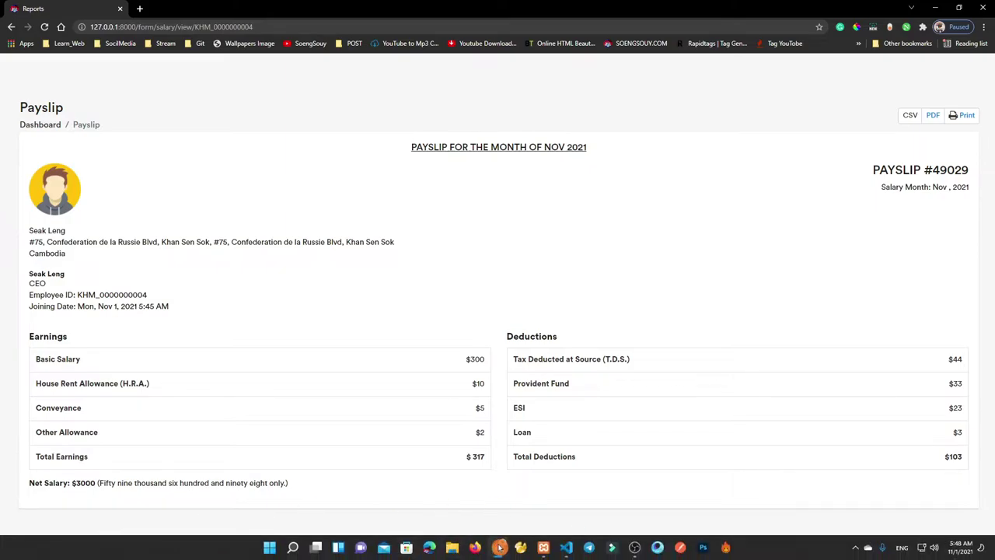
{"action": "left_click", "coordinate": [499, 547]}
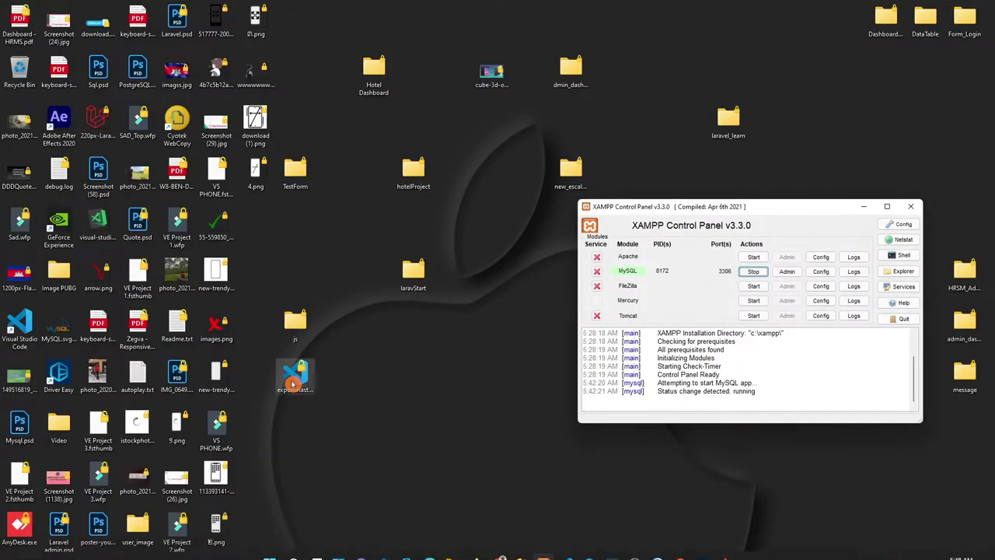
- Open the payslip's page source and confirm the js/app.js link returns 404
{"action": "left_click", "coordinate": [295, 322]}
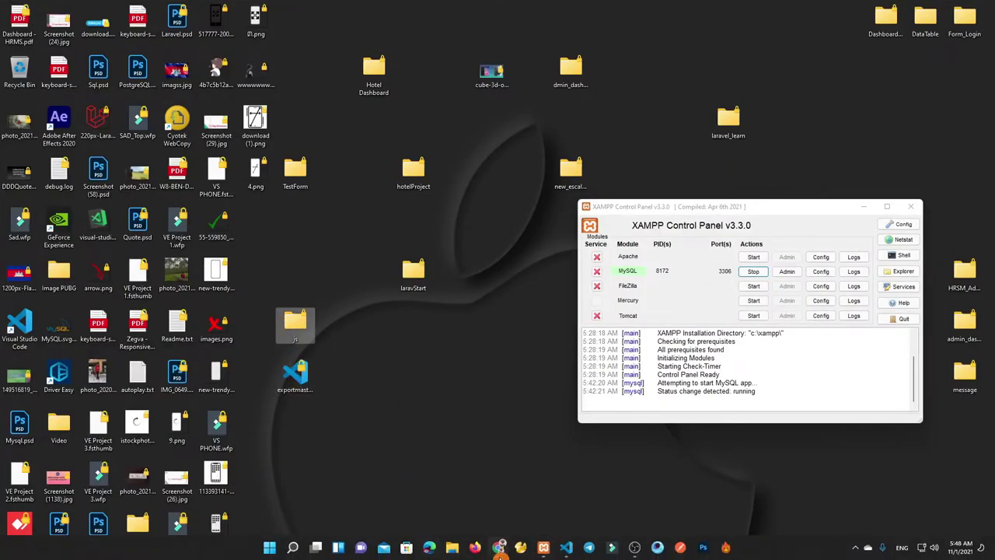
{"action": "left_click", "coordinate": [501, 552]}
{"action": "right_click", "coordinate": [295, 311]}
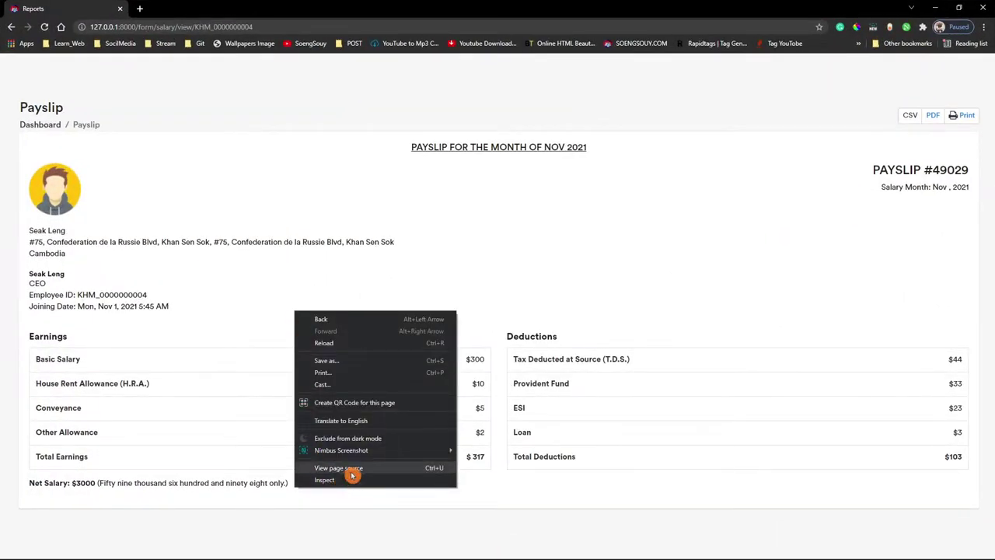
{"action": "left_click", "coordinate": [350, 469]}
{"action": "left_click", "coordinate": [171, 333]}
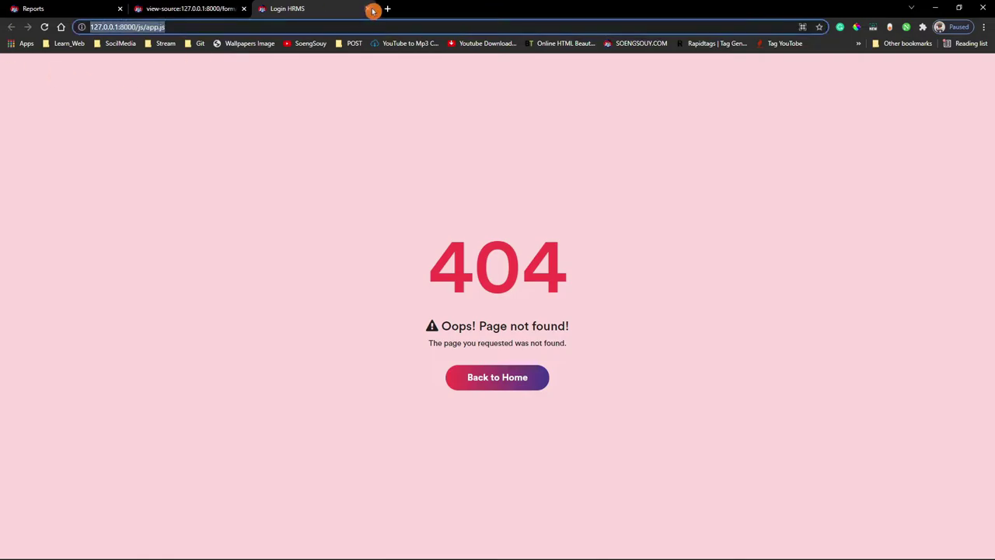
{"action": "left_click", "coordinate": [373, 9]}
- On the desktop, move exportmaster.blade.php into the js folder and cut the js folder
{"action": "left_click", "coordinate": [935, 7]}
{"action": "left_click", "coordinate": [295, 393]}
{"action": "left_click_drag", "start_coordinate": [295, 376], "coordinate": [294, 328]}
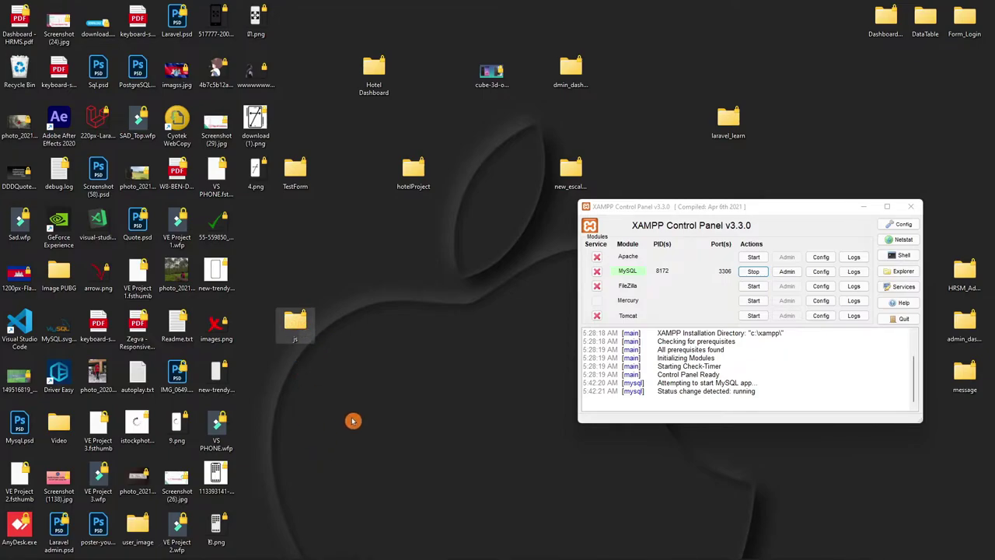
{"action": "key", "text": "shift+F10"}
{"action": "key", "text": "Escape"}
{"action": "mouse_move", "coordinate": [399, 554]}
{"action": "left_click", "coordinate": [452, 548]}
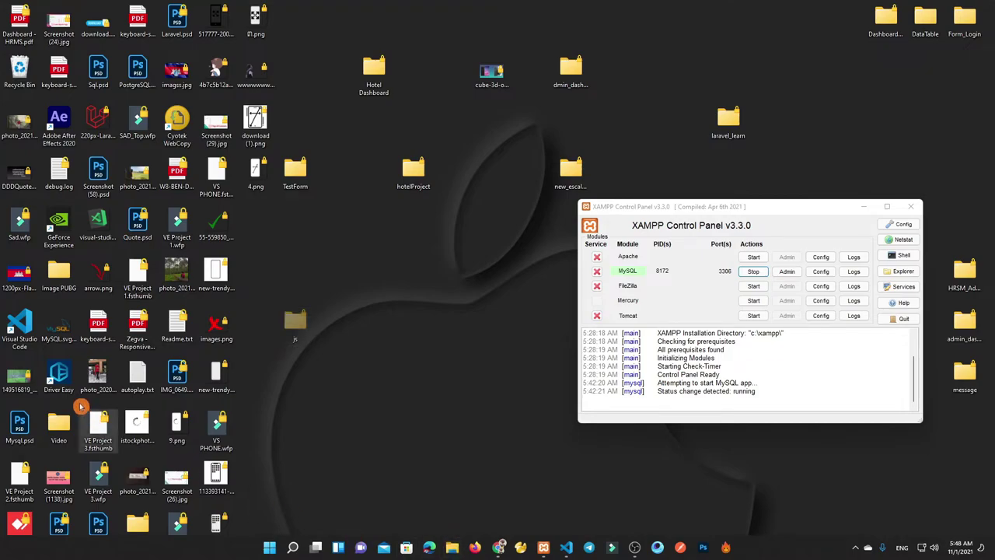
- Paste the js folder into C:\soengsouy\hr_ms_laravel8\public and confirm app.js is inside
{"action": "left_click", "coordinate": [420, 370]}
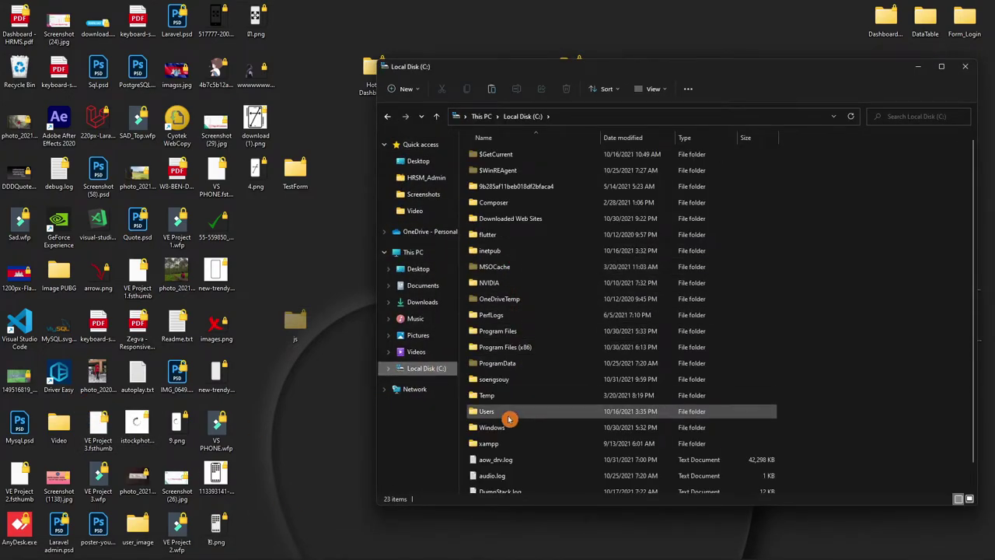
{"action": "double_click", "coordinate": [513, 379]}
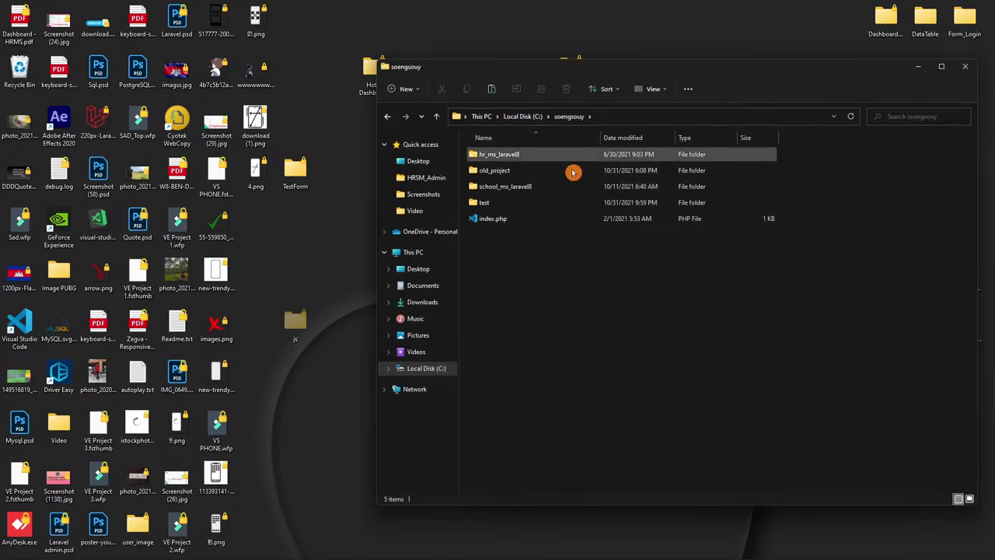
{"action": "double_click", "coordinate": [535, 156]}
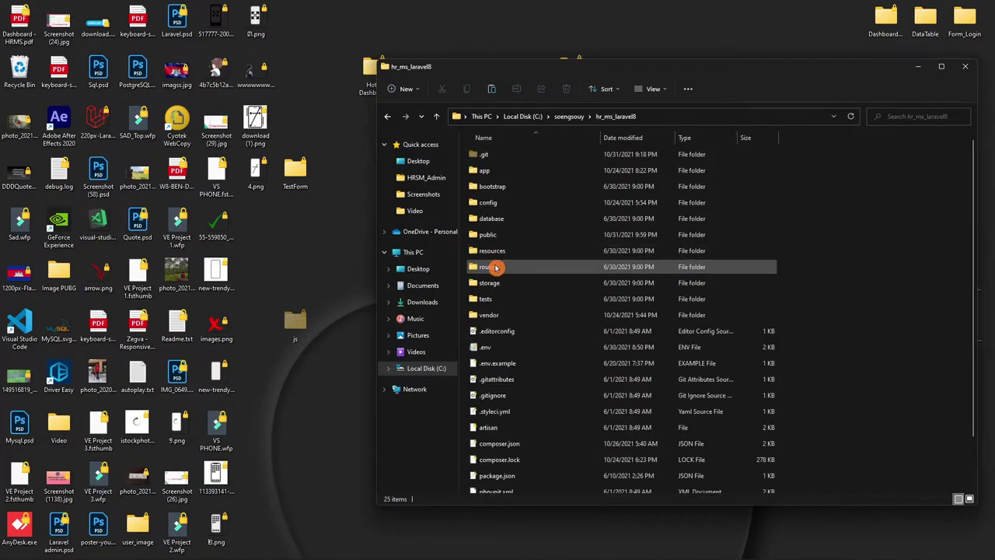
{"action": "double_click", "coordinate": [503, 234]}
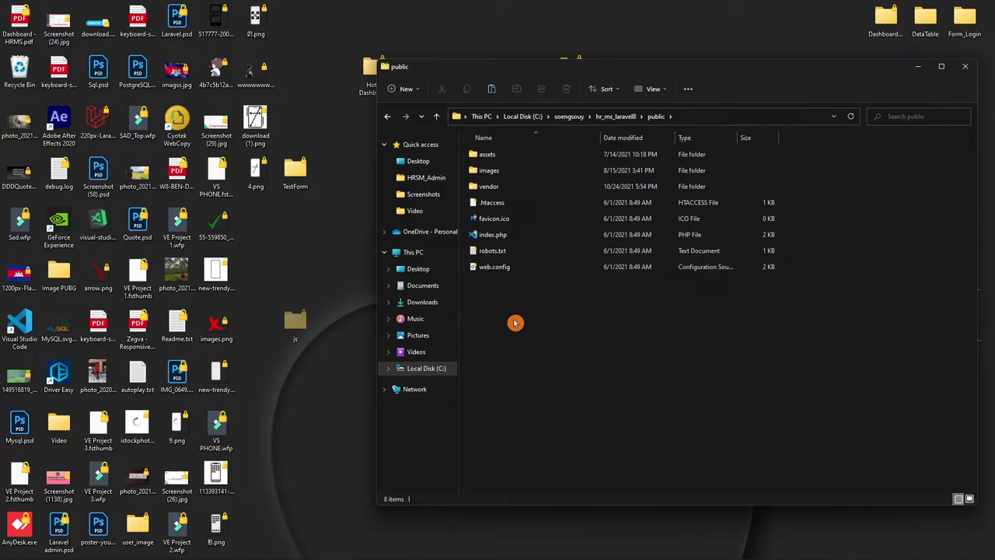
{"action": "key", "text": "ctrl+v"}
{"action": "double_click", "coordinate": [501, 285]}
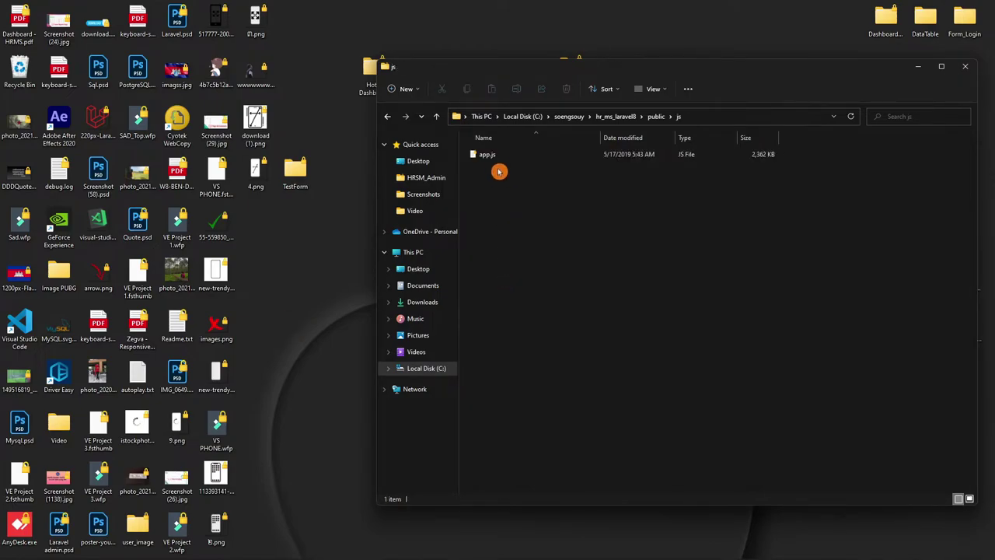
{"action": "left_click", "coordinate": [964, 66]}
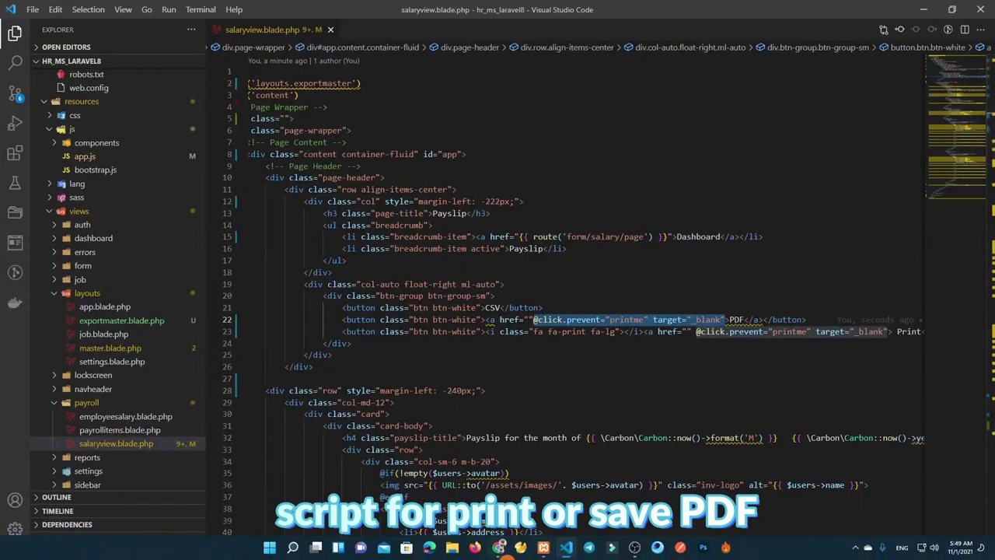
- Open /js/app.js from the page source, confirm the webpack bundle loads, then close both extra tabs
{"action": "left_click", "coordinate": [498, 547]}
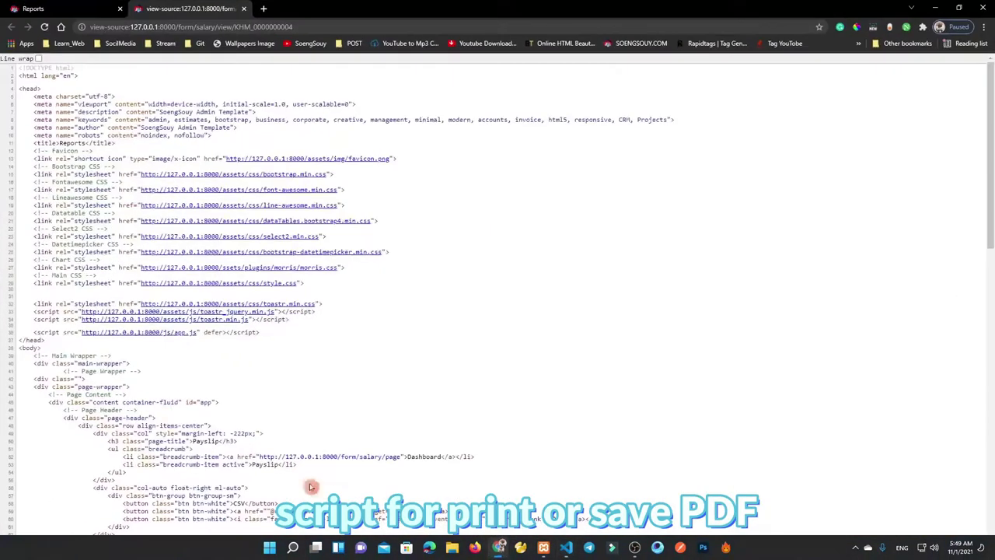
{"action": "left_click", "coordinate": [183, 334]}
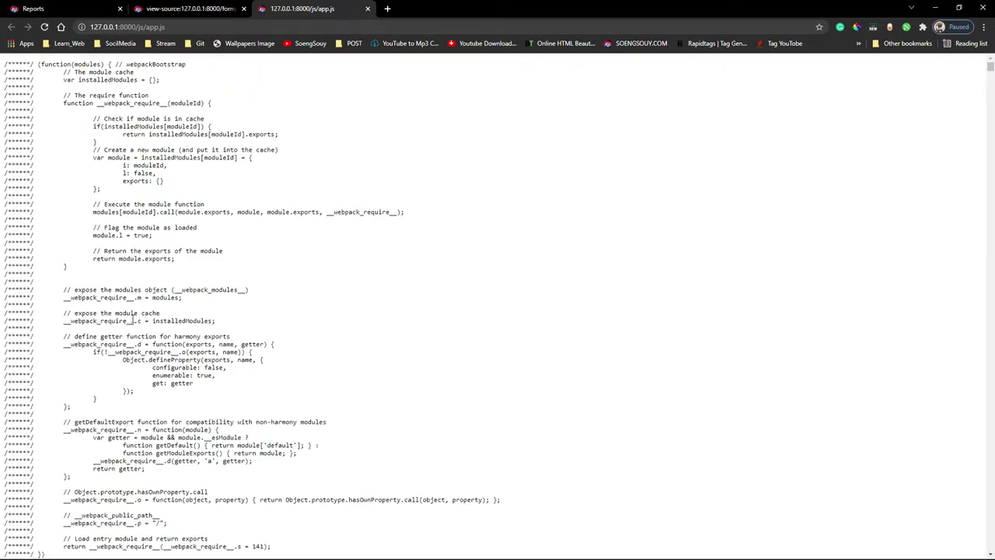
{"action": "scroll", "coordinate": [132, 314], "scroll_direction": "down", "scroll_amount": 3}
{"action": "scroll", "coordinate": [990, 239], "scroll_direction": "down", "scroll_amount": 15}
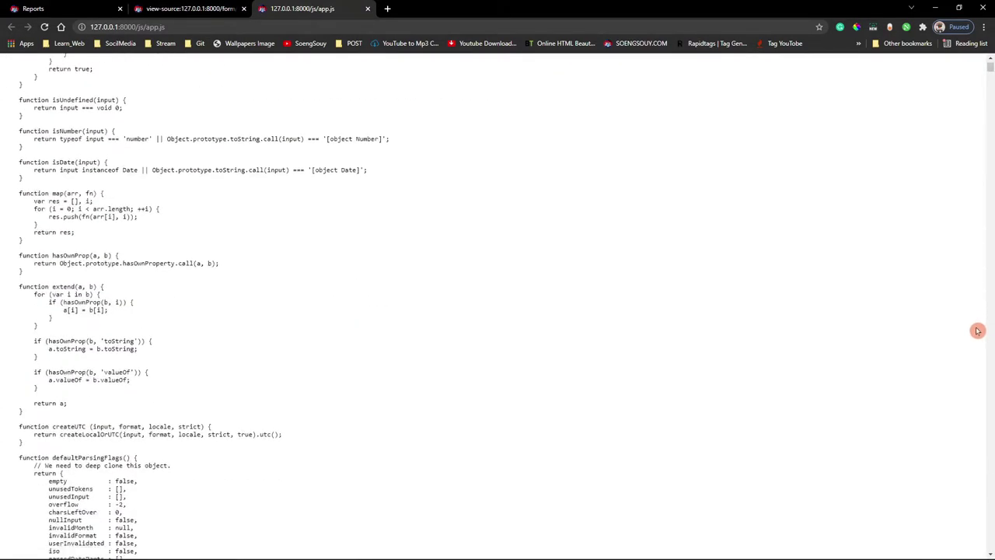
{"action": "left_click_drag", "start_coordinate": [991, 88], "coordinate": [894, 62]}
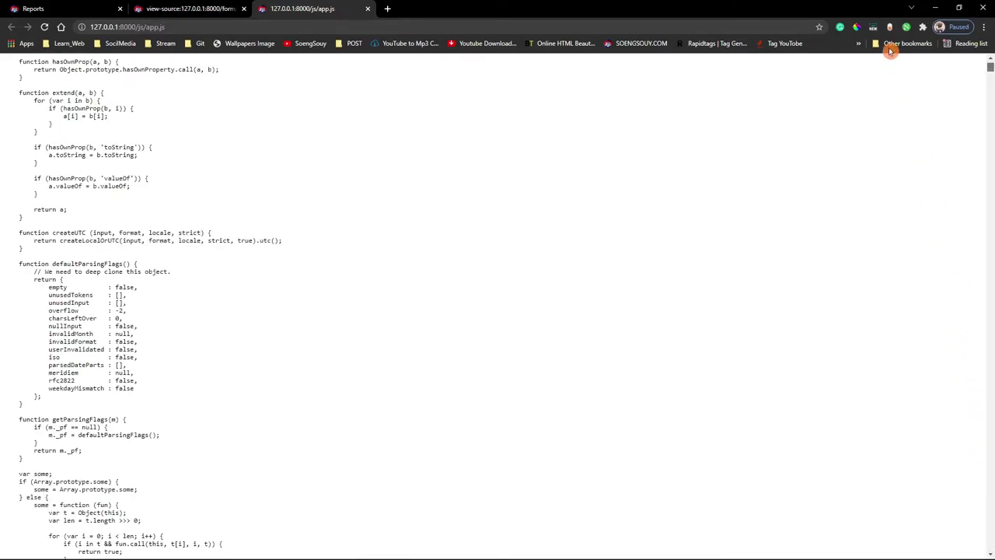
{"action": "left_click", "coordinate": [365, 9]}
{"action": "left_click", "coordinate": [243, 9]}
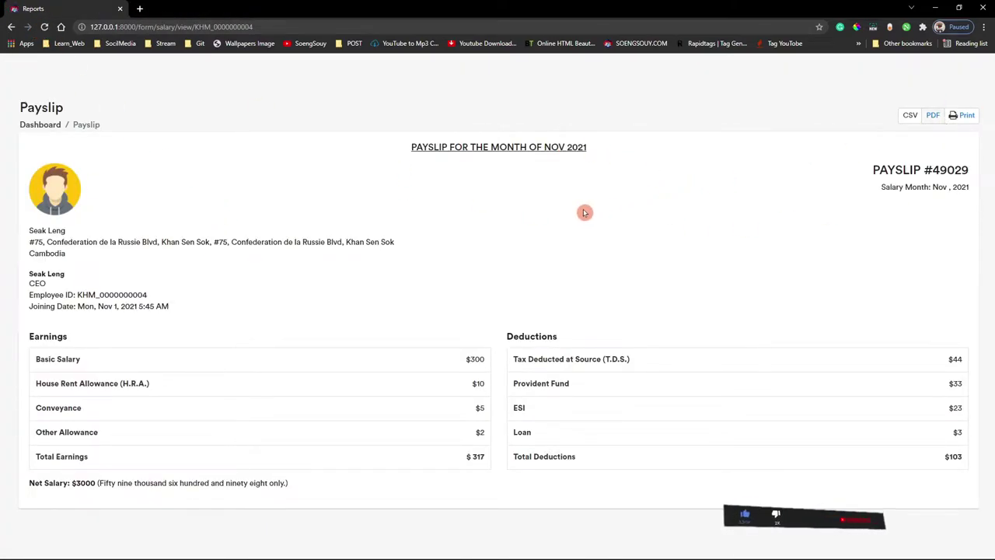
- Preview the CEO's payslip as PDF, then print and save another employee's payslip as PDF
{"action": "left_click", "coordinate": [933, 115]}
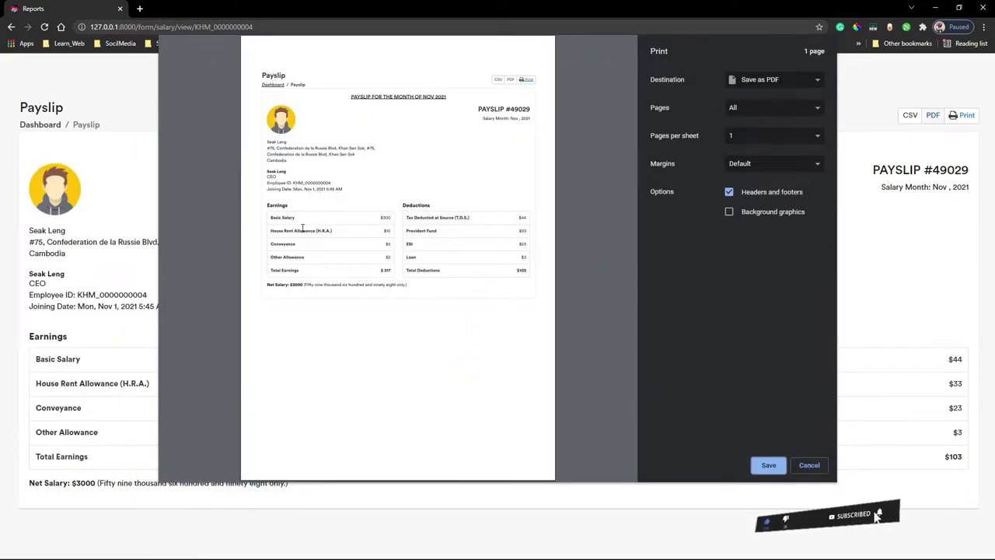
{"action": "left_click", "coordinate": [809, 464]}
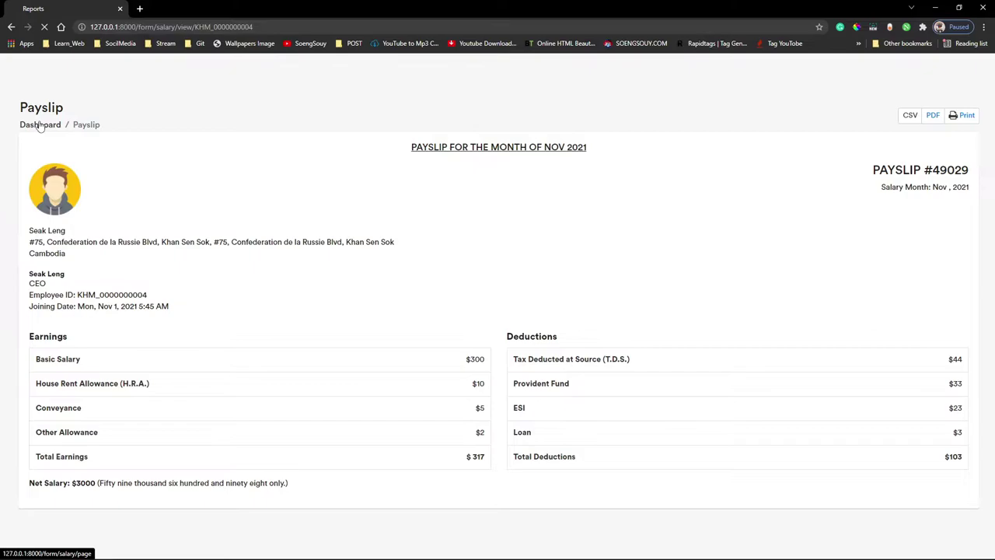
{"action": "left_click", "coordinate": [855, 226]}
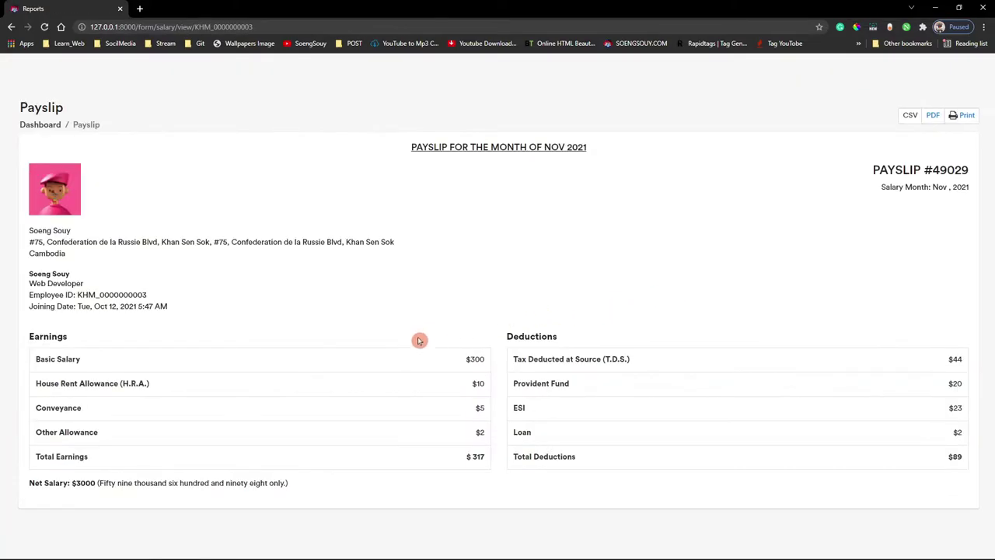
{"action": "left_click", "coordinate": [981, 118]}
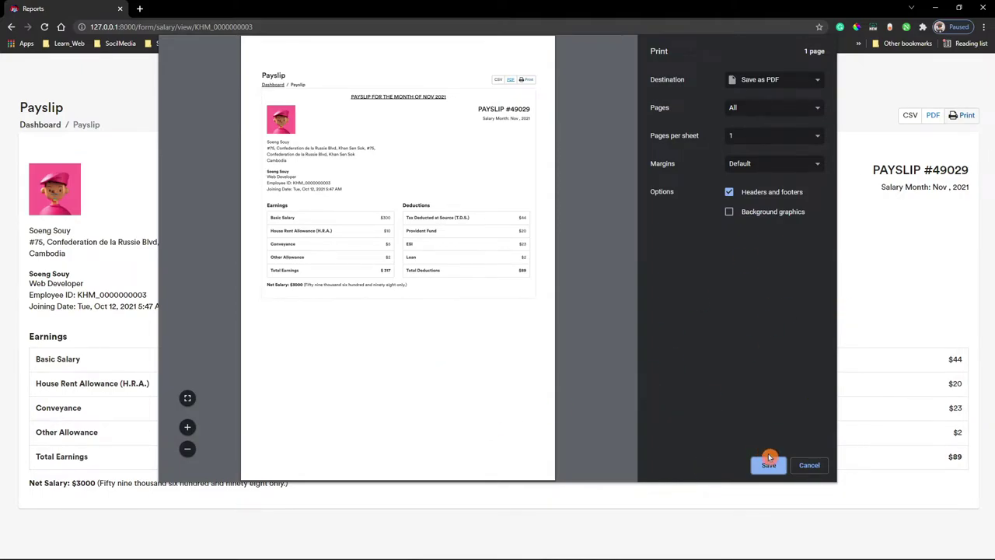
{"action": "left_click", "coordinate": [768, 464]}
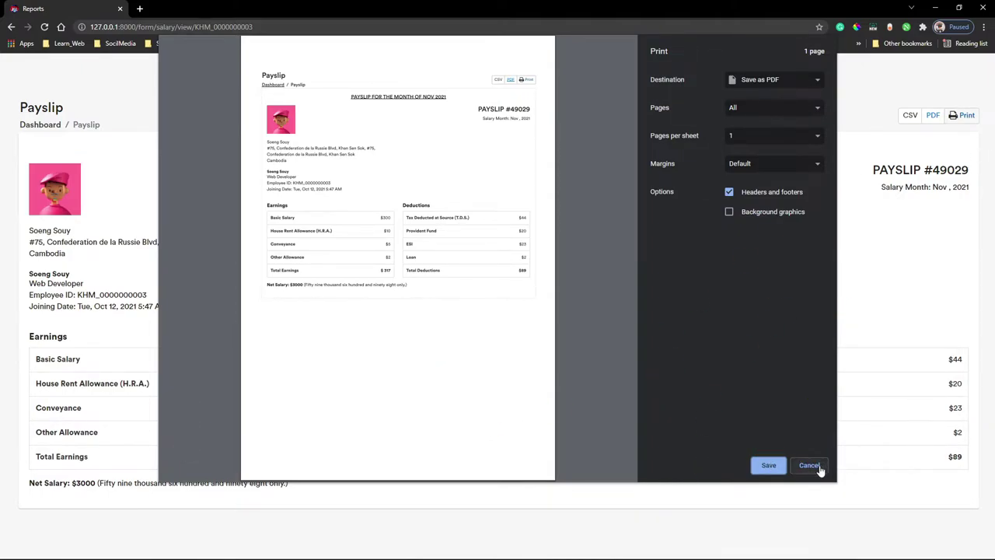
{"action": "left_click", "coordinate": [812, 466]}
{"action": "left_click", "coordinate": [87, 160]}
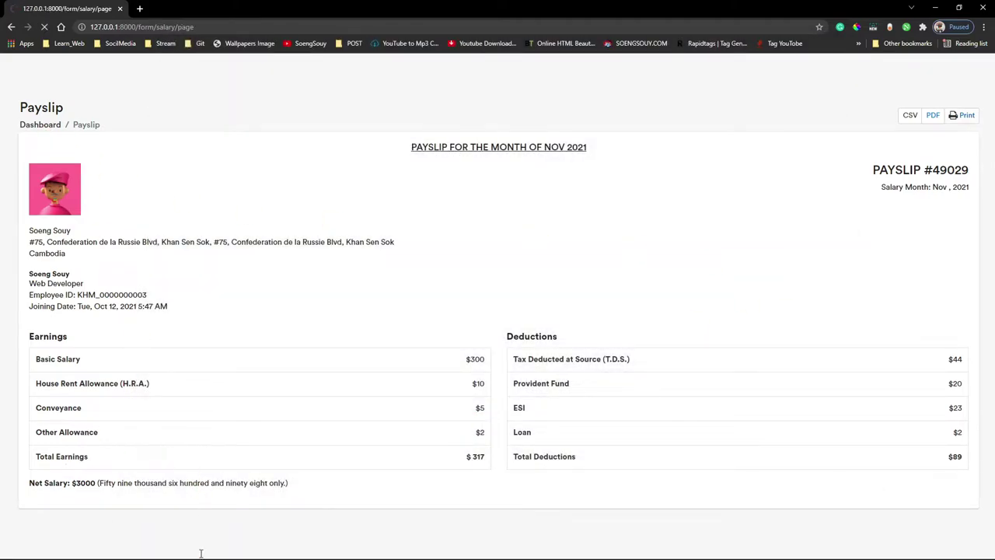
{"action": "left_click", "coordinate": [501, 547]}
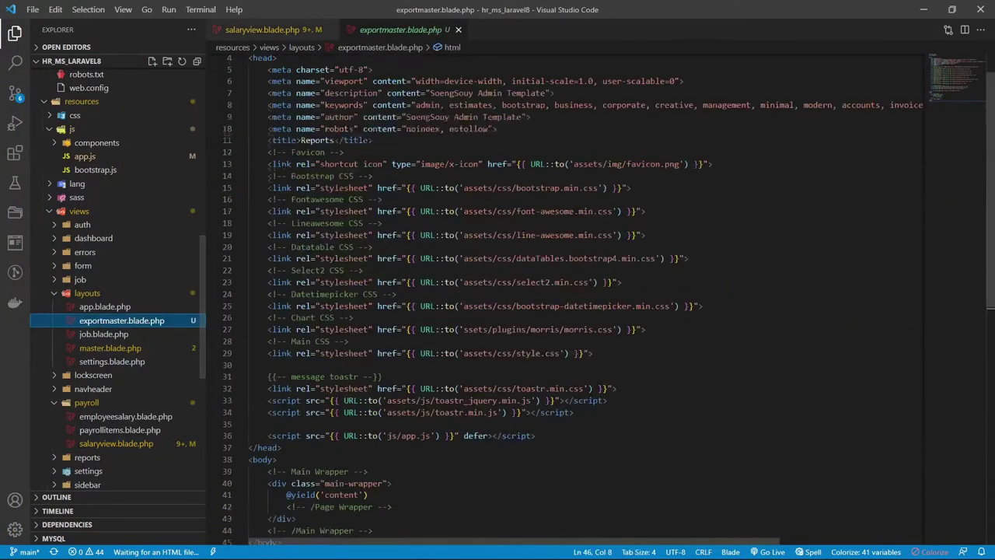
- Review the exportmaster layout, the Vue app code in app.js, and bootstrap.js
{"action": "left_click_drag", "start_coordinate": [327, 467], "coordinate": [189, 88]}
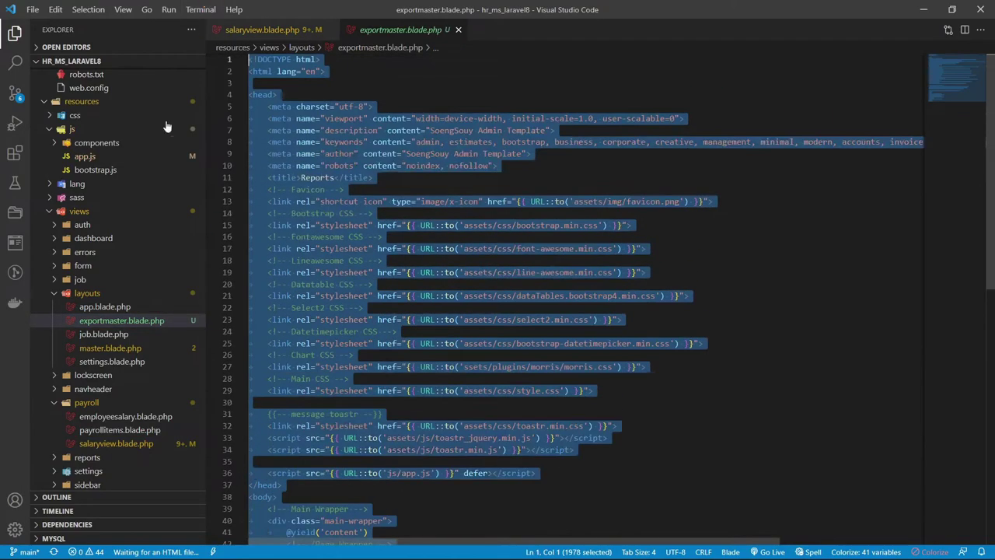
{"action": "left_click", "coordinate": [122, 155]}
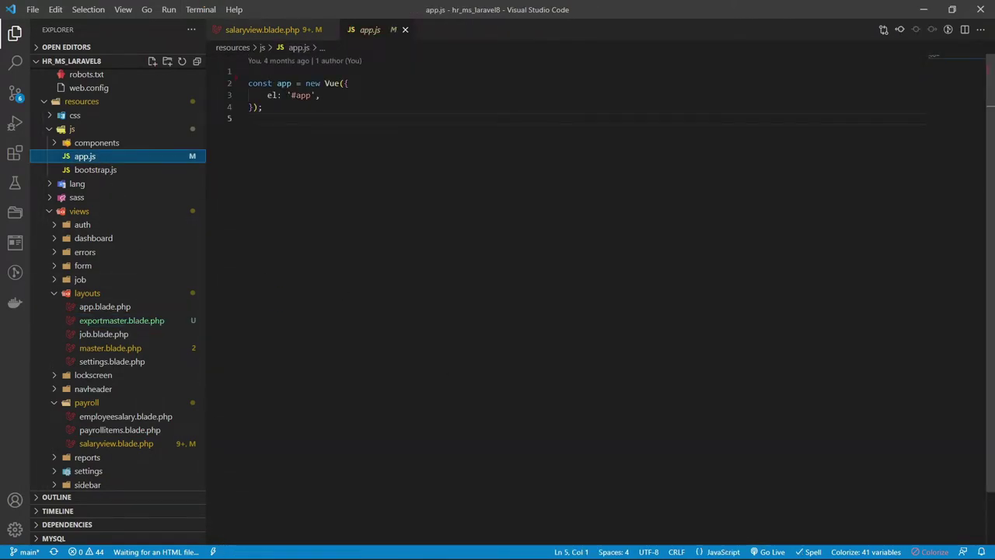
{"action": "left_click_drag", "start_coordinate": [265, 118], "coordinate": [222, 10]}
{"action": "left_click", "coordinate": [94, 170]}
{"action": "scroll", "coordinate": [466, 233], "scroll_direction": "down", "scroll_amount": 3}
{"action": "scroll", "coordinate": [467, 233], "scroll_direction": "up", "scroll_amount": 3}
{"action": "left_click", "coordinate": [85, 156]}
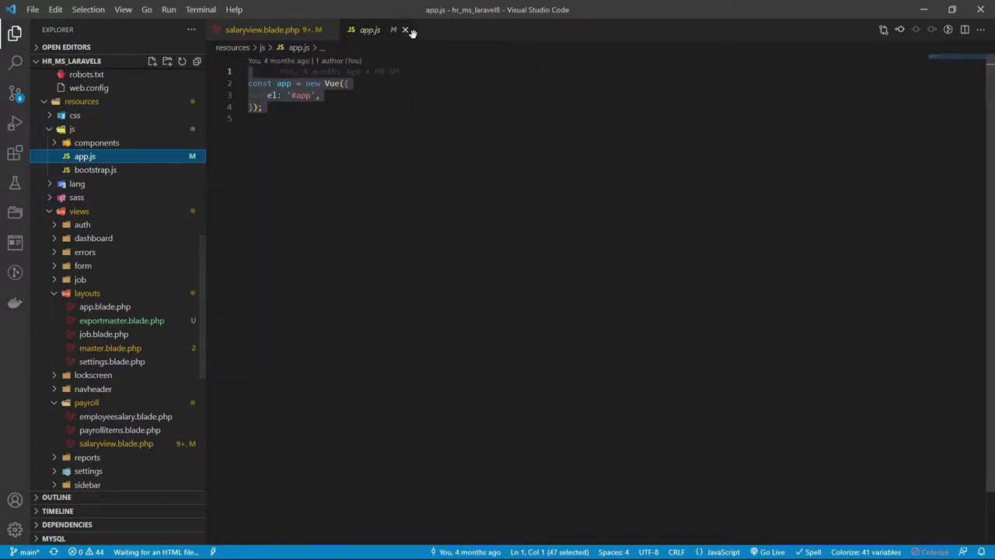
{"action": "left_click", "coordinate": [405, 29]}
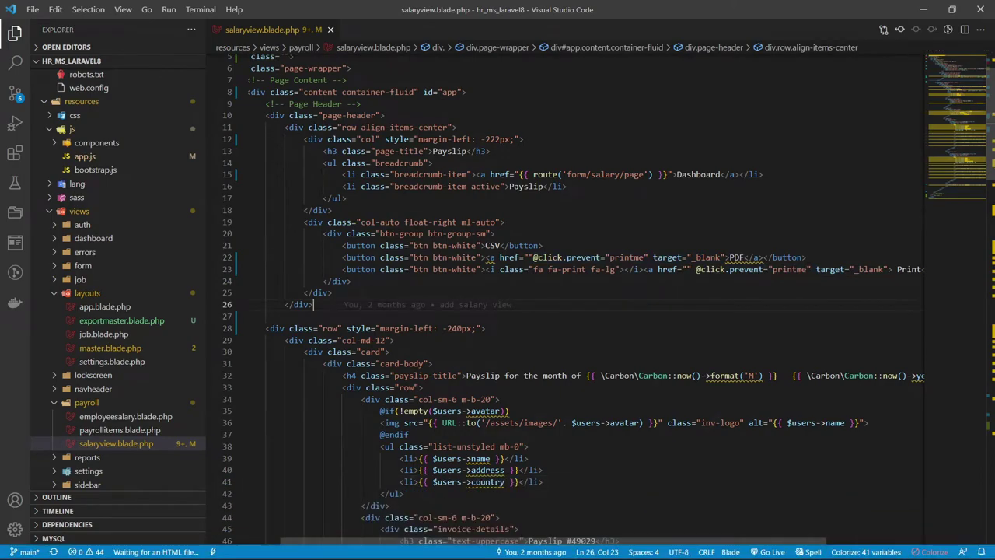
{"action": "left_click_drag", "start_coordinate": [304, 222], "coordinate": [313, 305]}
{"action": "left_click", "coordinate": [843, 257]}
{"action": "left_click_drag", "start_coordinate": [693, 269], "coordinate": [897, 269]}
{"action": "left_click_drag", "start_coordinate": [533, 257], "coordinate": [721, 258]}
{"action": "mouse_move", "coordinate": [451, 553]}
{"action": "left_click", "coordinate": [497, 547]}
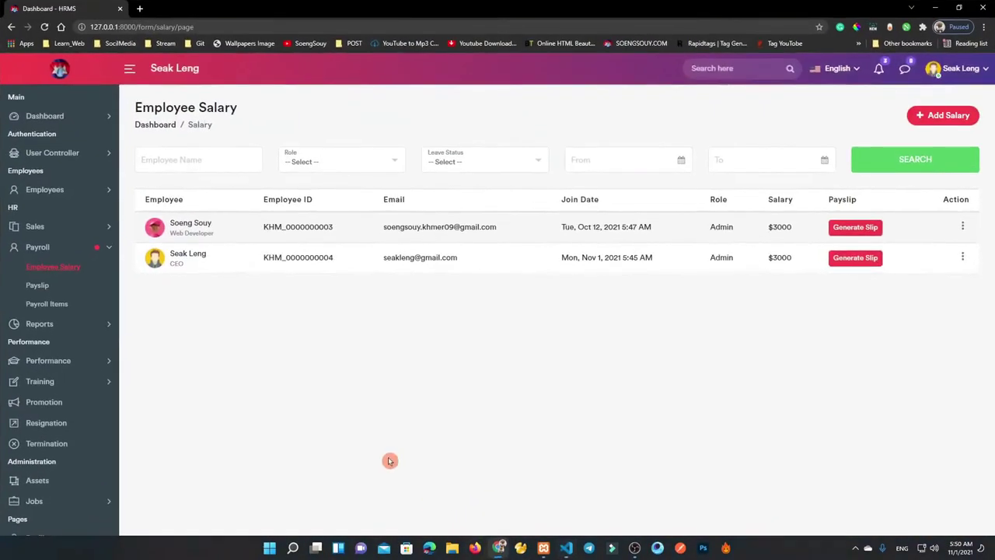
- Generate the CEO's payslip and print it via Save as PDF to Reports.pdf on the Desktop
{"action": "left_click", "coordinate": [45, 28]}
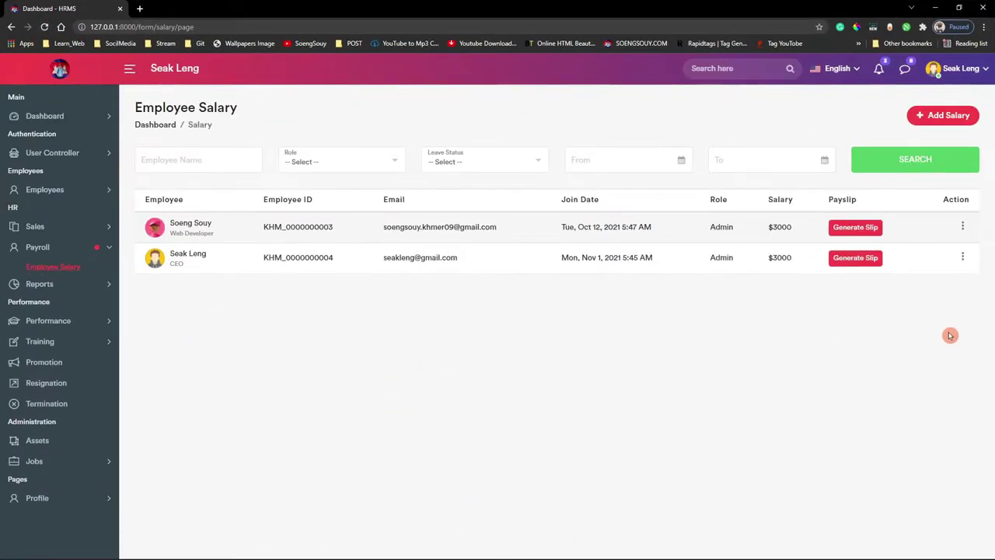
{"action": "left_click", "coordinate": [856, 261]}
{"action": "left_click", "coordinate": [963, 117]}
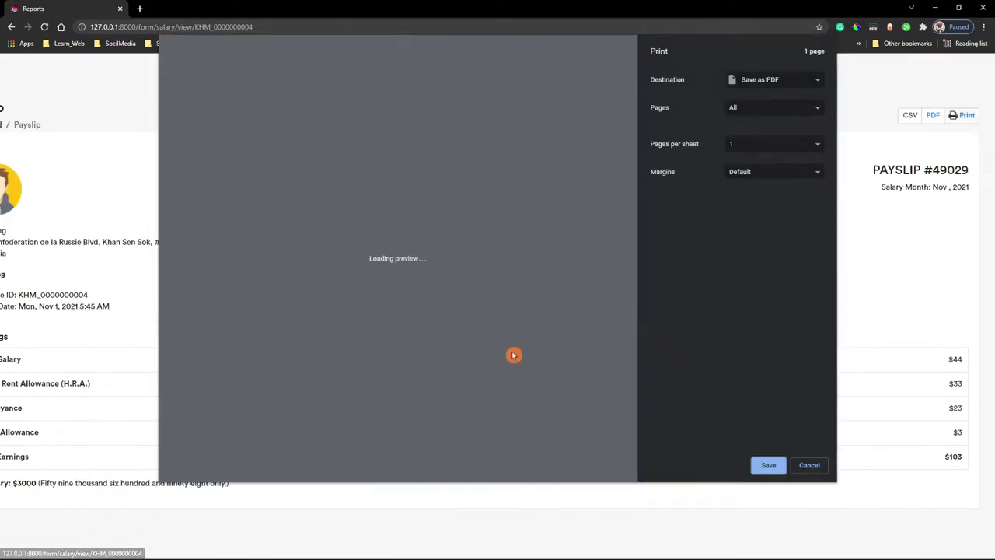
{"action": "left_click", "coordinate": [777, 85]}
{"action": "left_click", "coordinate": [785, 112]}
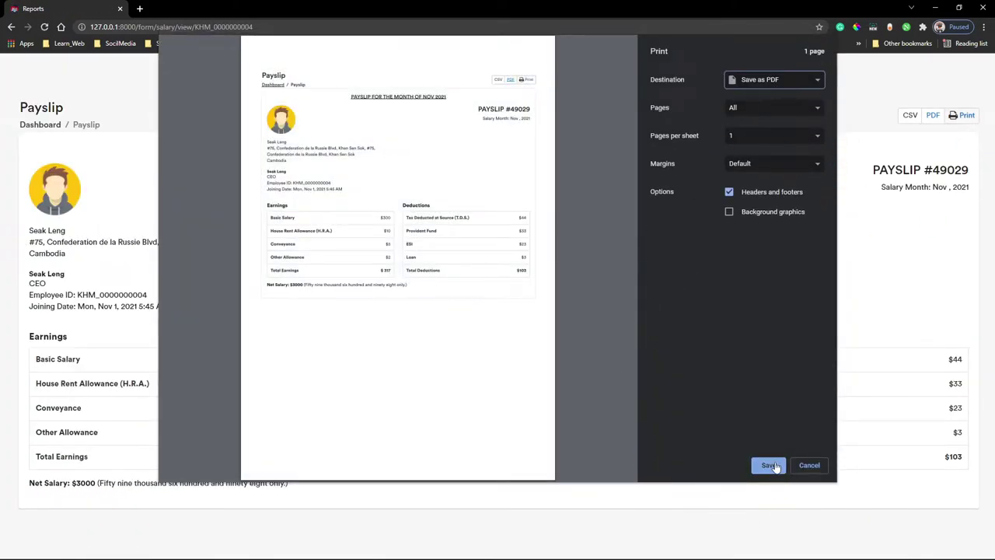
{"action": "left_click", "coordinate": [770, 465]}
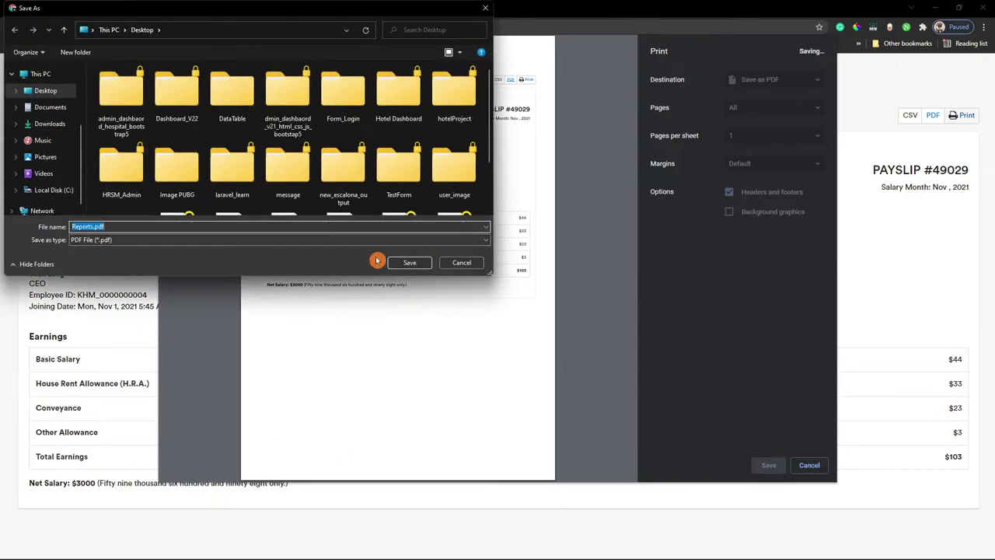
{"action": "left_click", "coordinate": [404, 262]}
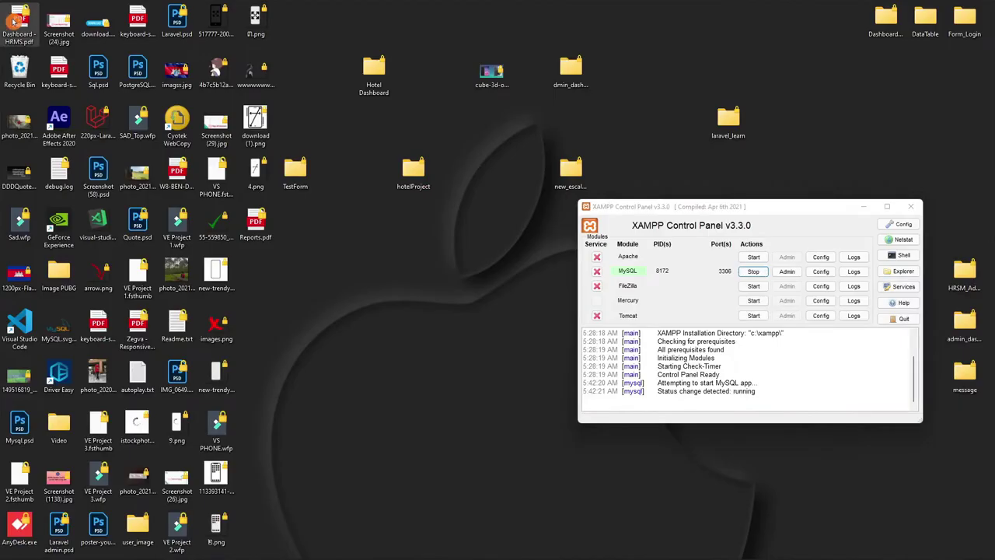
- Review Dashboard - HRMS.pdf in Edge, select its net salary text, then close Edge and return to Chrome
{"action": "double_click", "coordinate": [13, 22]}
{"action": "scroll", "coordinate": [437, 331], "scroll_direction": "down", "scroll_amount": 2}
{"action": "scroll", "coordinate": [439, 331], "scroll_direction": "up", "scroll_amount": 3}
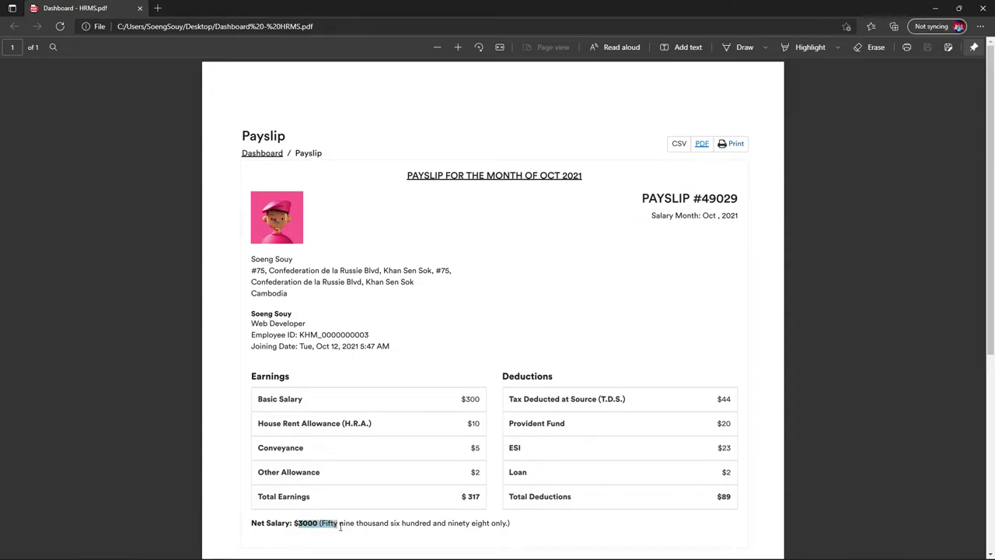
{"action": "left_click_drag", "start_coordinate": [339, 527], "coordinate": [584, 447]}
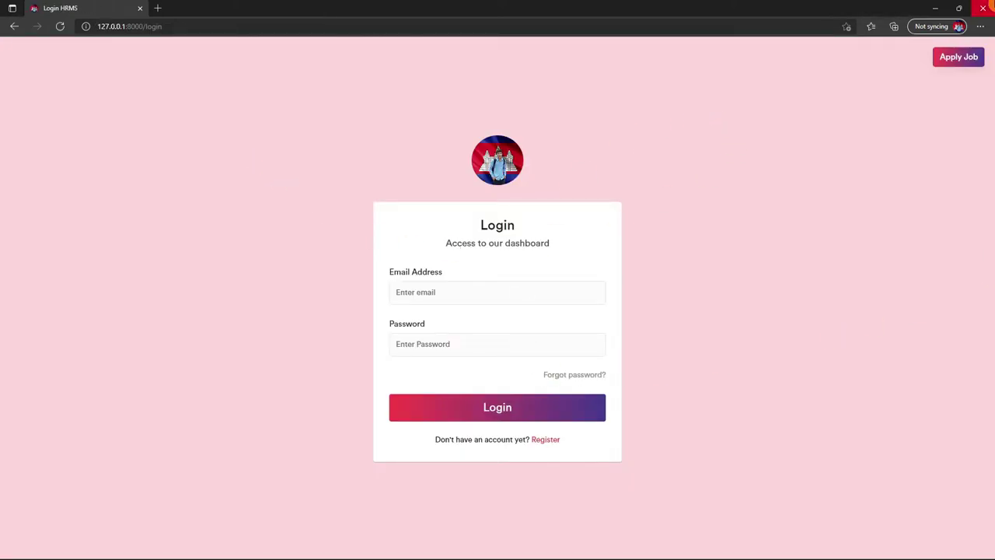
{"action": "left_click", "coordinate": [983, 8]}
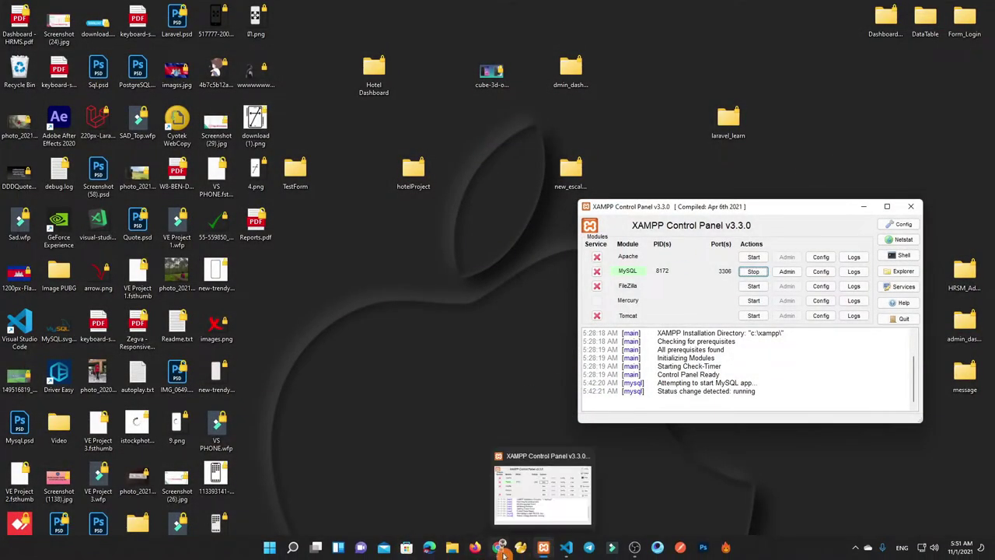
{"action": "left_click", "coordinate": [542, 547]}
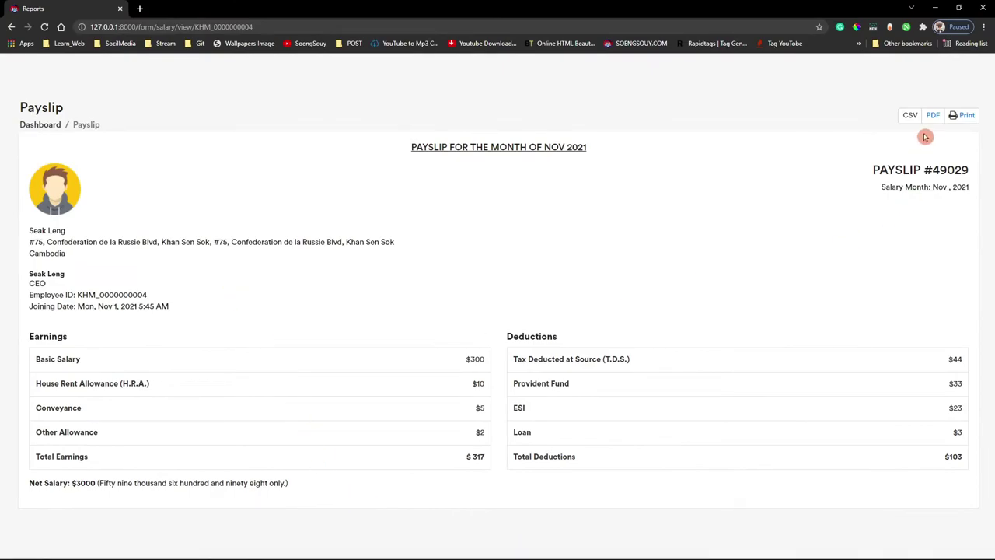
{"action": "left_click", "coordinate": [33, 126]}
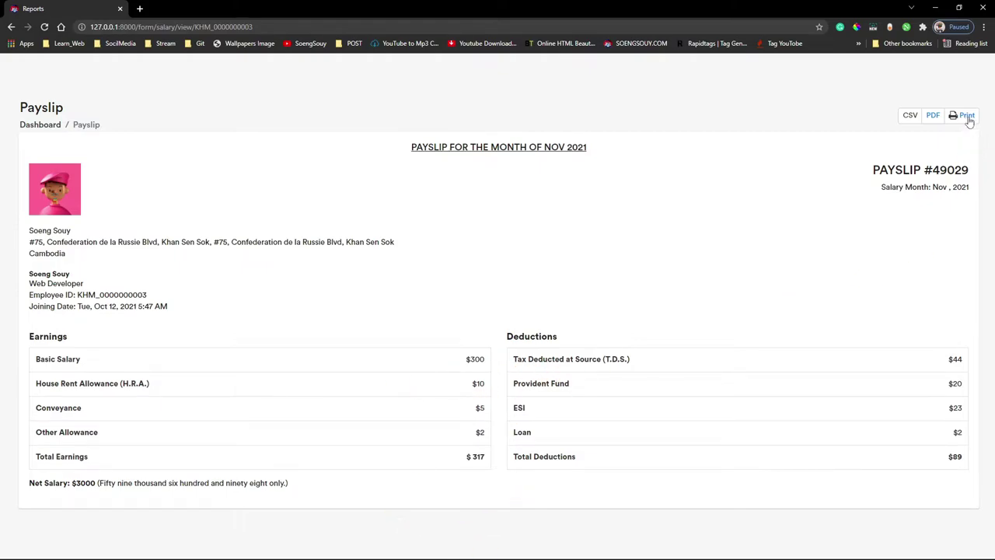
{"action": "left_click", "coordinate": [933, 116]}
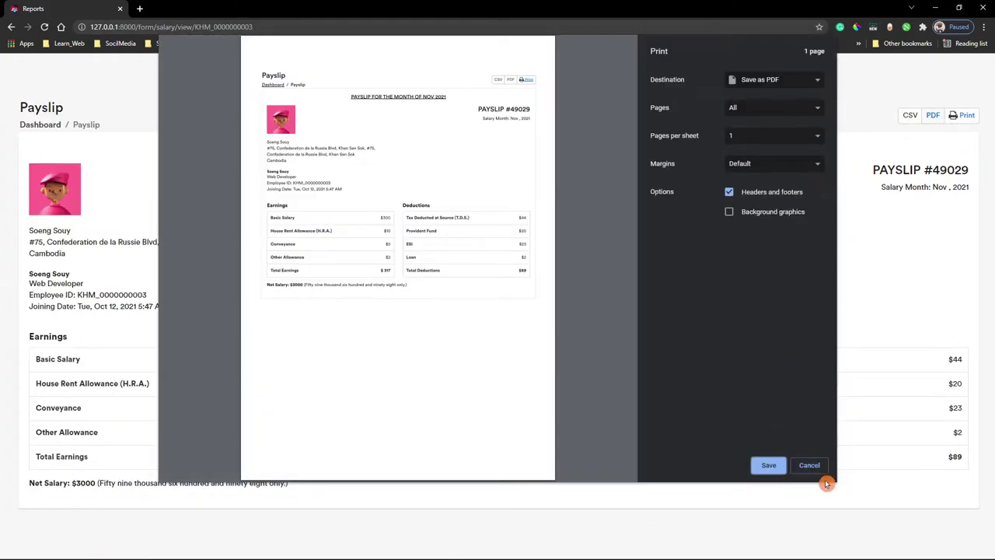
{"action": "left_click", "coordinate": [809, 465]}
{"action": "left_click", "coordinate": [962, 115]}
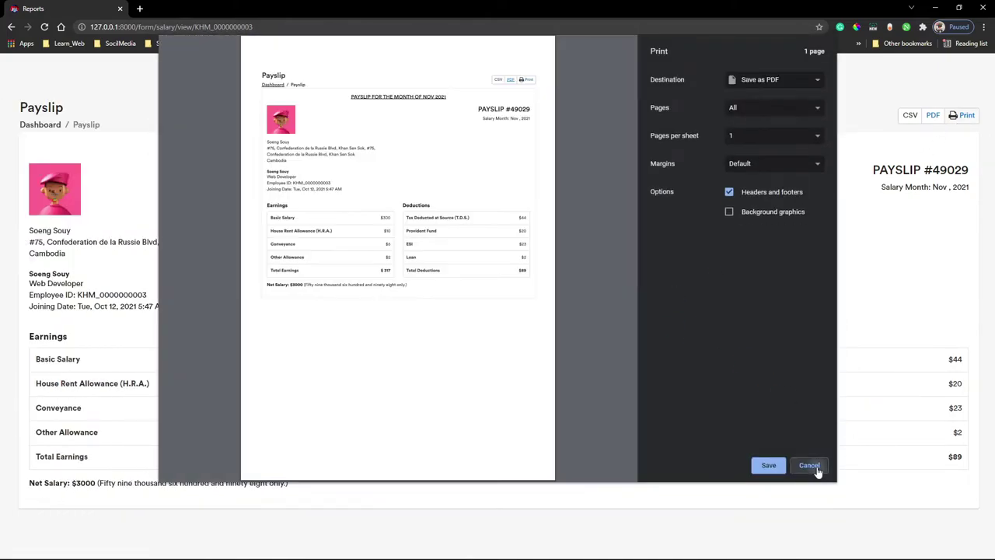
{"action": "left_click", "coordinate": [809, 465]}
{"action": "left_click", "coordinate": [35, 126]}
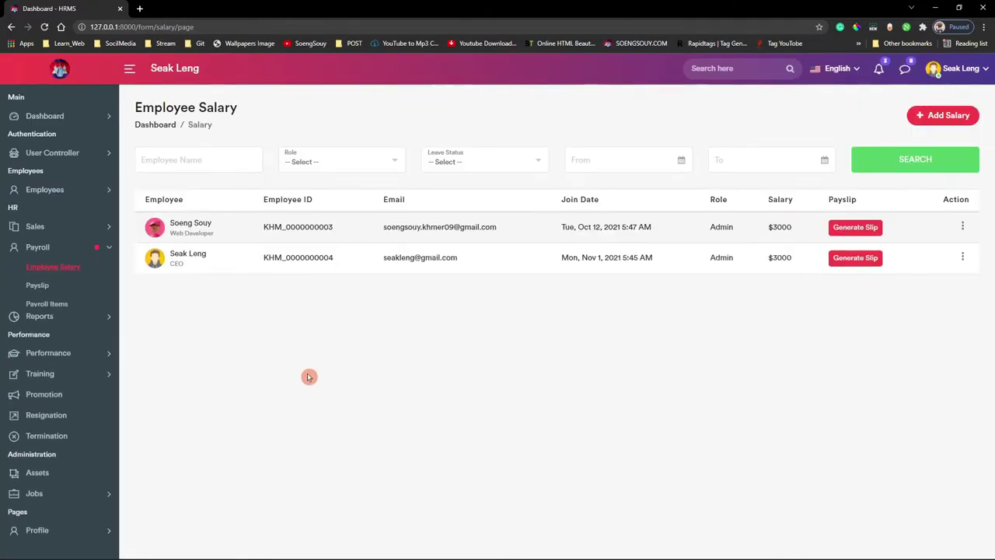
{"action": "left_click", "coordinate": [859, 257]}
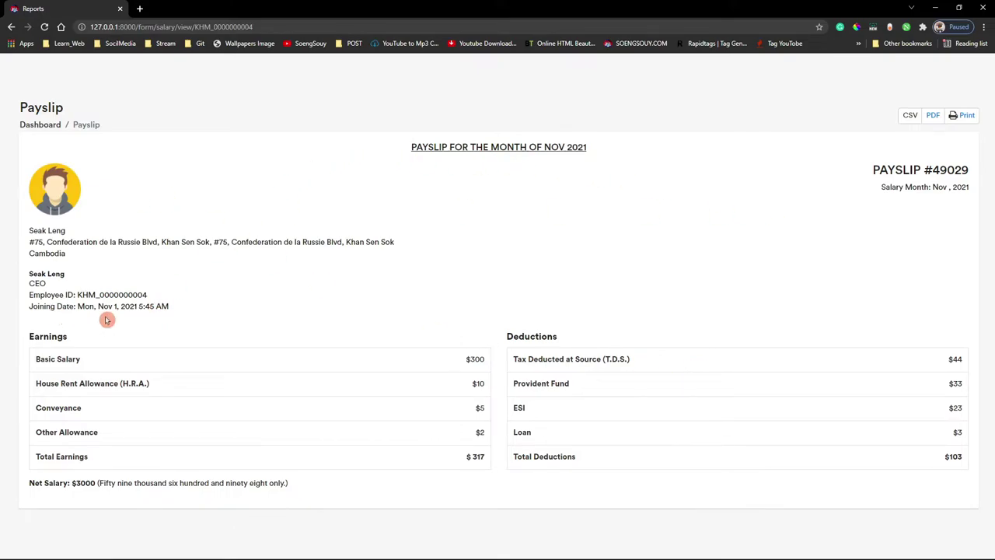
- Highlight the employee ID on the payslip, then switch the browser to full screen
{"action": "left_click_drag", "start_coordinate": [75, 294], "coordinate": [156, 296]}
{"action": "left_click", "coordinate": [199, 320]}
{"action": "mouse_move", "coordinate": [854, 558]}
{"action": "key", "text": "F11"}
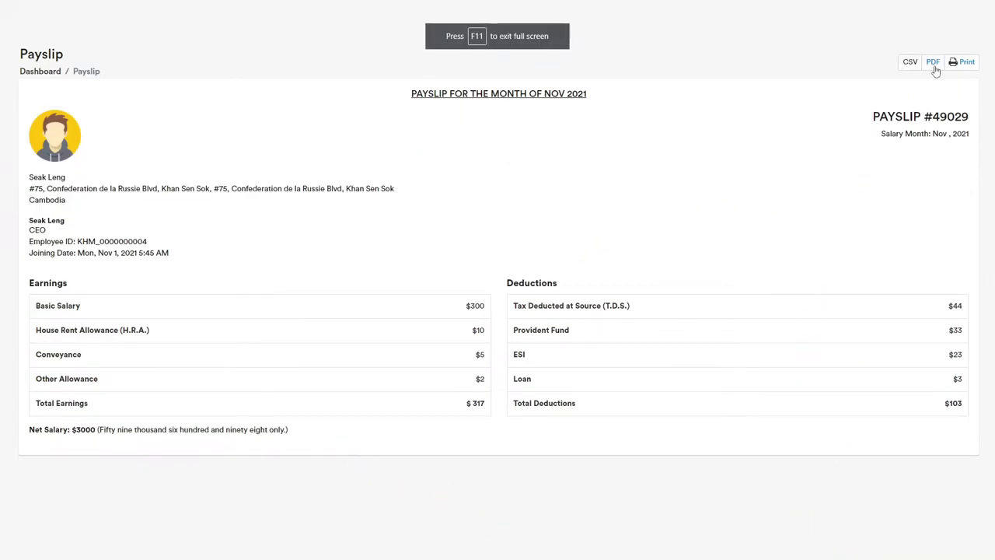
- Print the CEO's payslip to PDF as Reports.pdf on the Desktop, replacing the old file
{"action": "left_click", "coordinate": [962, 62]}
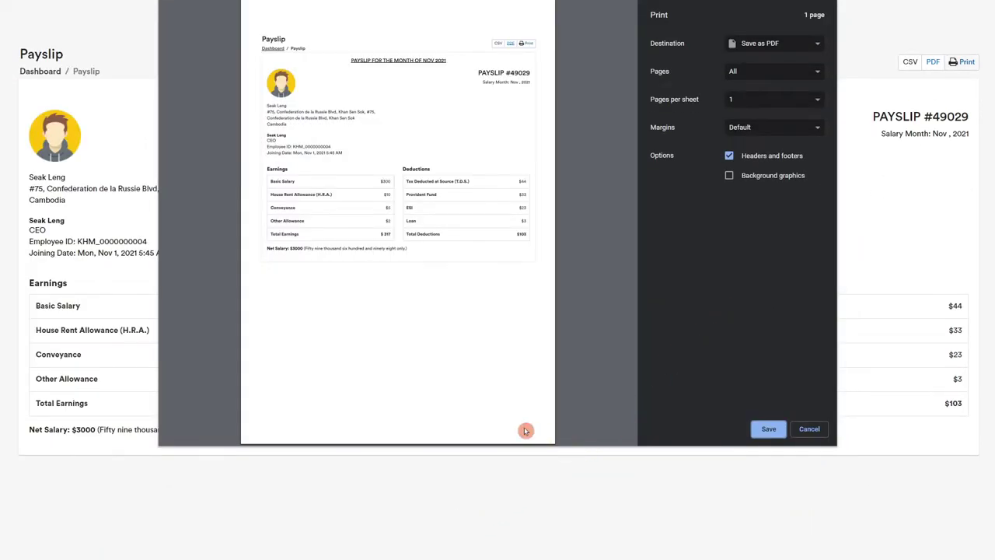
{"action": "left_click", "coordinate": [668, 488]}
{"action": "left_click", "coordinate": [311, 99]}
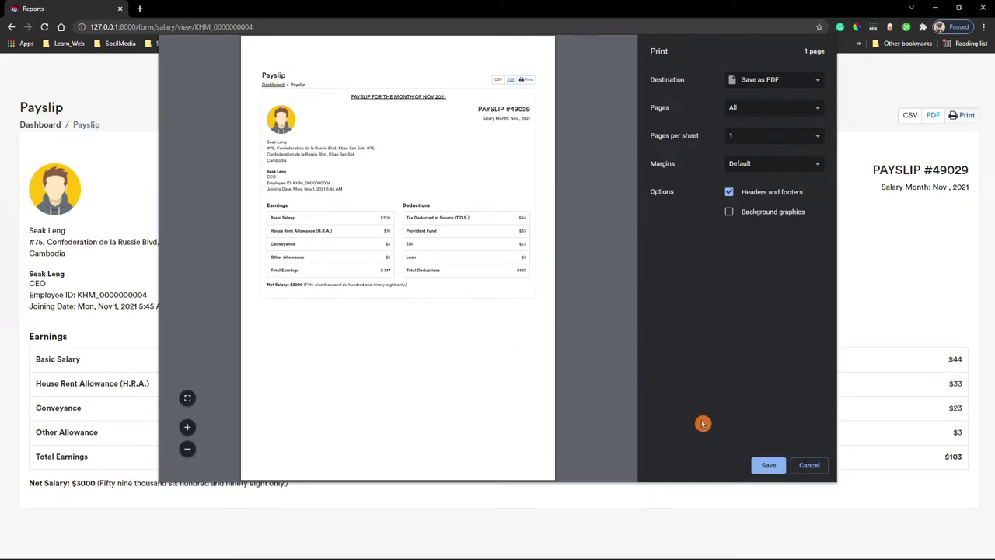
{"action": "left_click", "coordinate": [768, 465]}
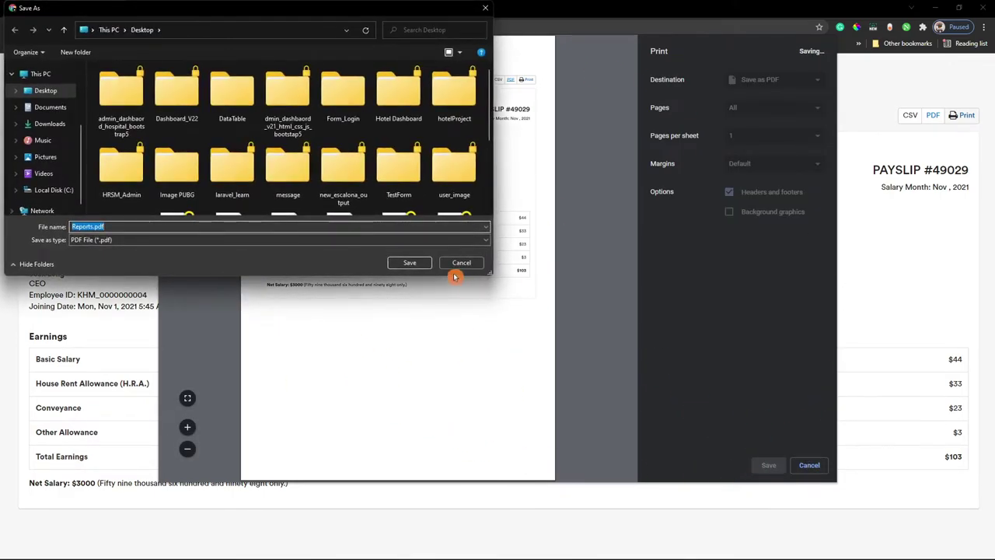
{"action": "left_click", "coordinate": [408, 265]}
{"action": "left_click", "coordinate": [521, 291]}
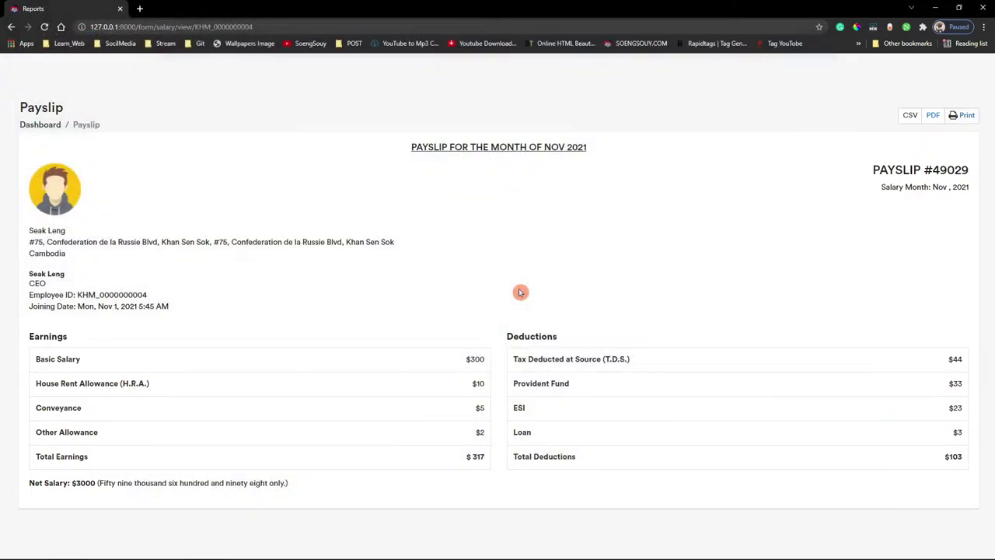
- Return to the Employee Salary list and open Dashboard HRMS.pdf in Edge
{"action": "left_click", "coordinate": [40, 126]}
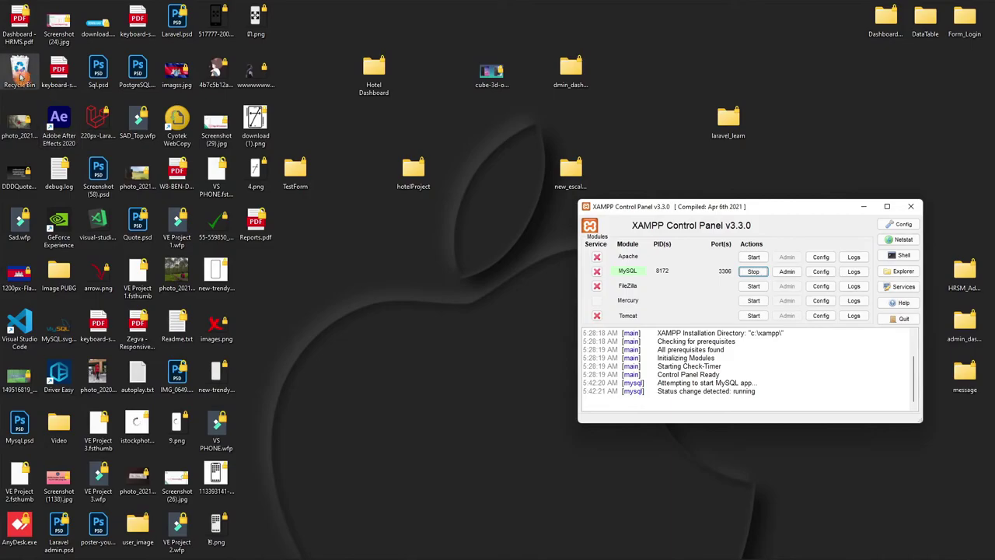
{"action": "double_click", "coordinate": [18, 20]}
{"action": "scroll", "coordinate": [389, 338], "scroll_direction": "up", "scroll_amount": 1}
{"action": "scroll", "coordinate": [427, 381], "scroll_direction": "down", "scroll_amount": 2}
{"action": "scroll", "coordinate": [544, 450], "scroll_direction": "up", "scroll_amount": 4}
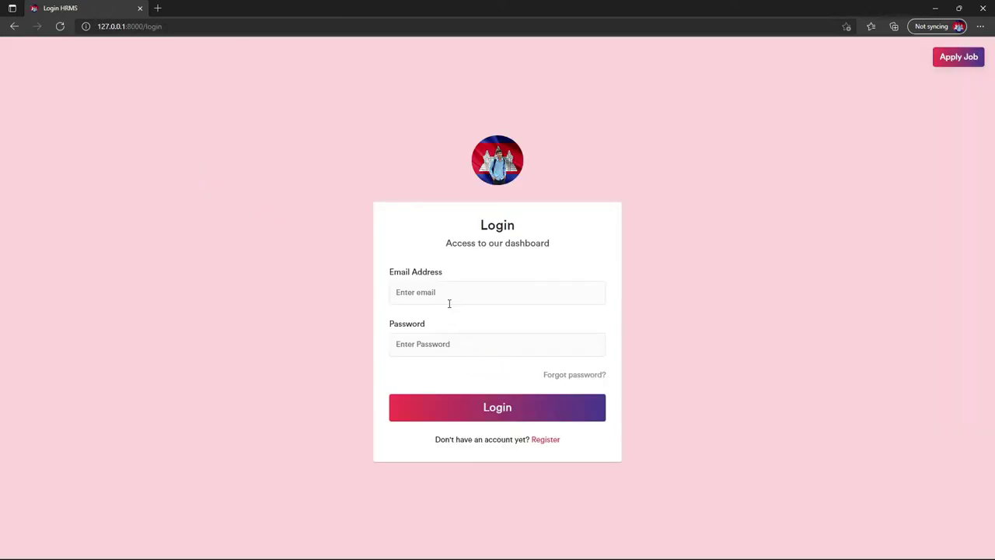
- Attempt an Edge login with the autofilled email, which fails with wrong credentials, then return to Chrome
{"action": "left_click", "coordinate": [448, 302]}
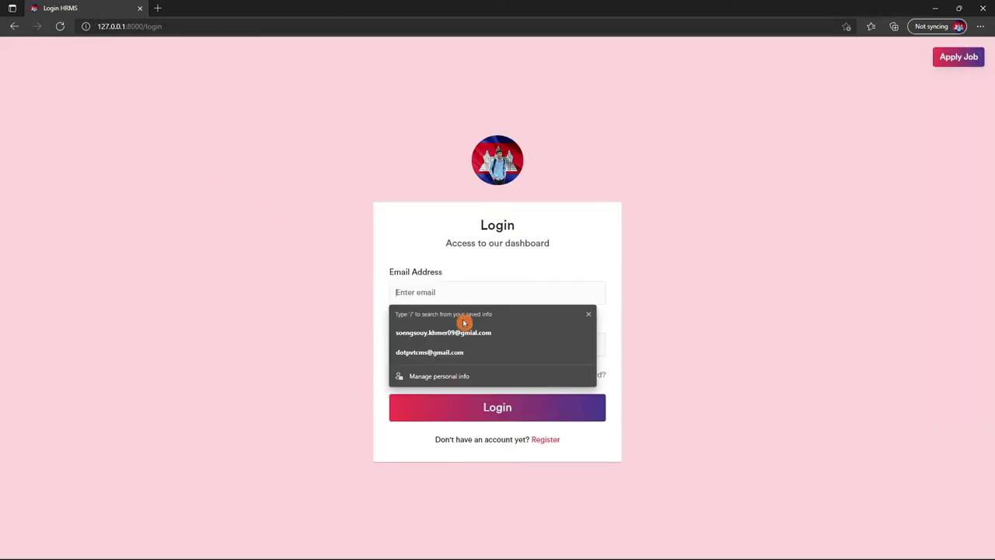
{"action": "left_click", "coordinate": [475, 335]}
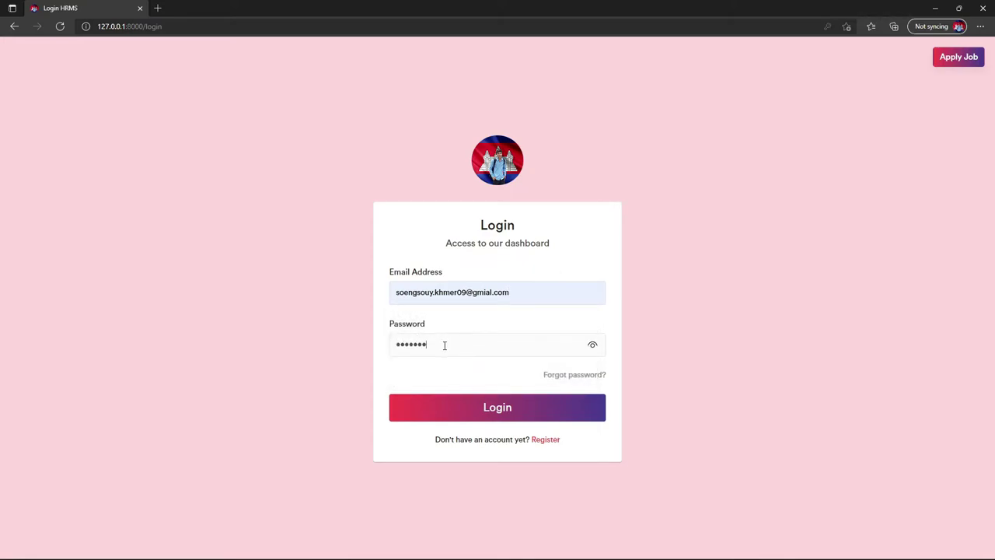
{"action": "left_click", "coordinate": [473, 406]}
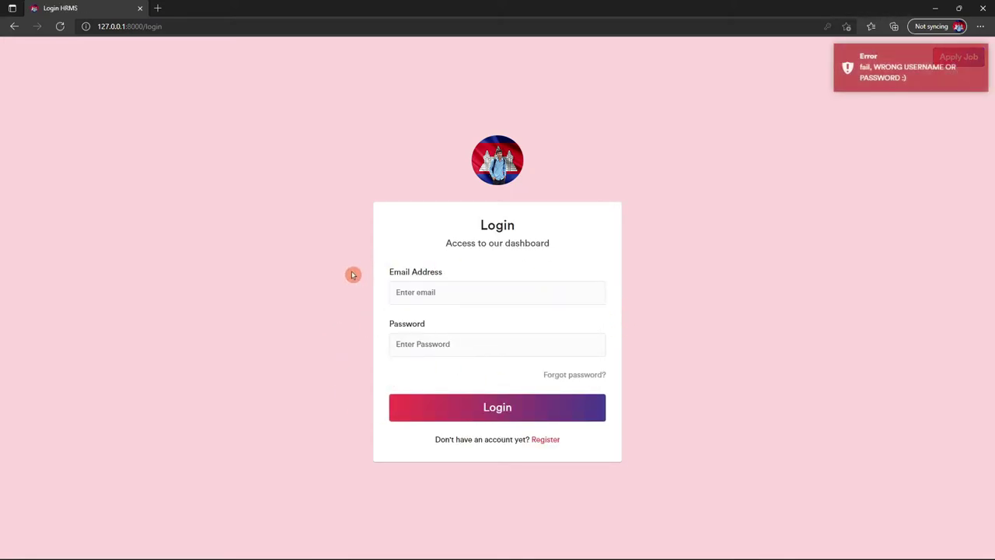
{"action": "left_click", "coordinate": [478, 300]}
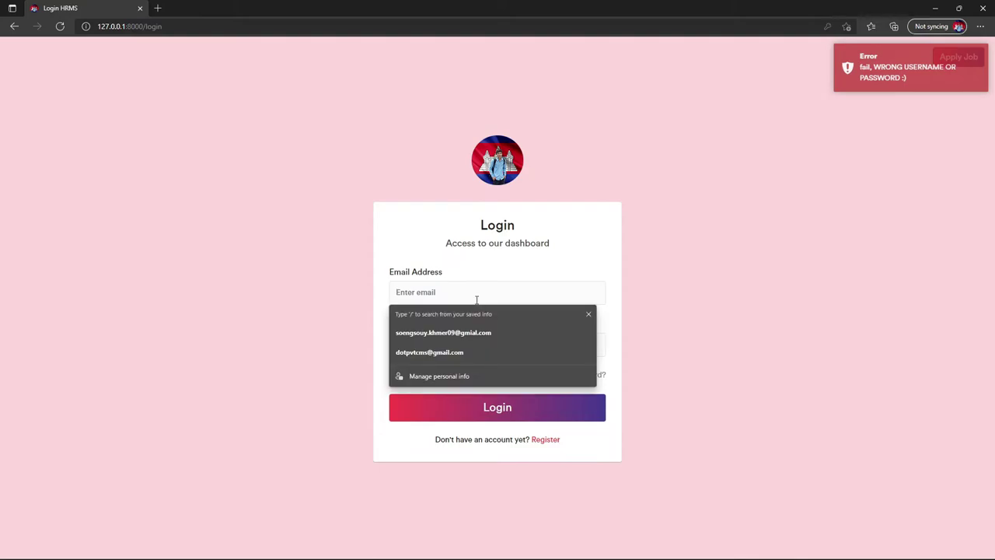
{"action": "left_click", "coordinate": [482, 548]}
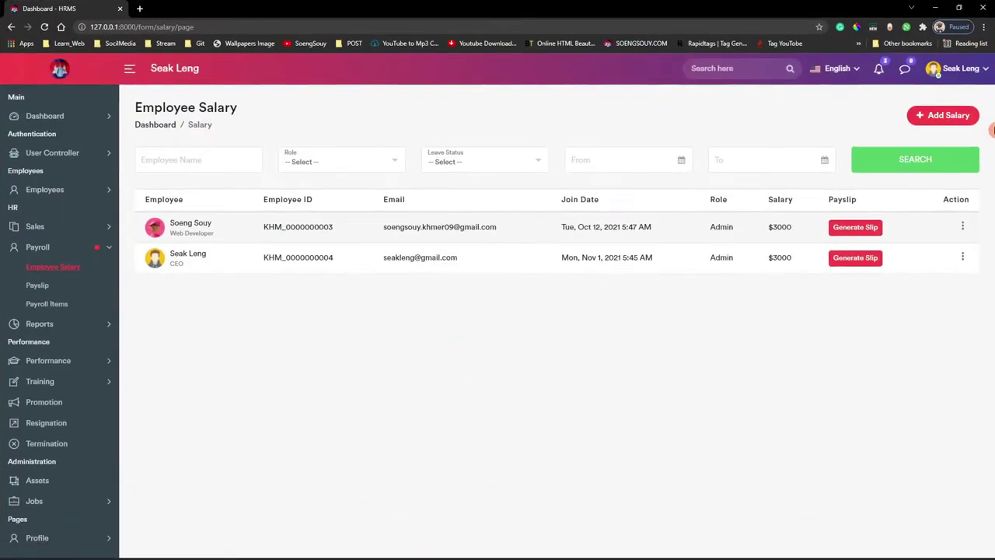
- Copy the account email address from the user's profile page in Chrome
{"action": "left_click", "coordinate": [961, 68]}
{"action": "left_click", "coordinate": [881, 155]}
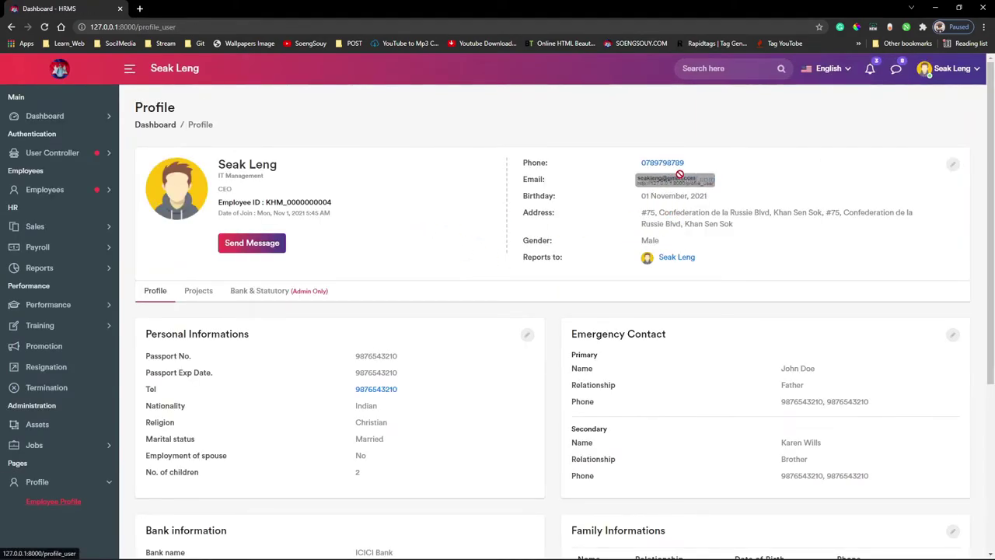
{"action": "left_click", "coordinate": [642, 185]}
{"action": "left_click", "coordinate": [642, 195]}
{"action": "left_click_drag", "start_coordinate": [636, 183], "coordinate": [713, 184]}
{"action": "right_click", "coordinate": [698, 182]}
{"action": "left_click", "coordinate": [736, 265]}
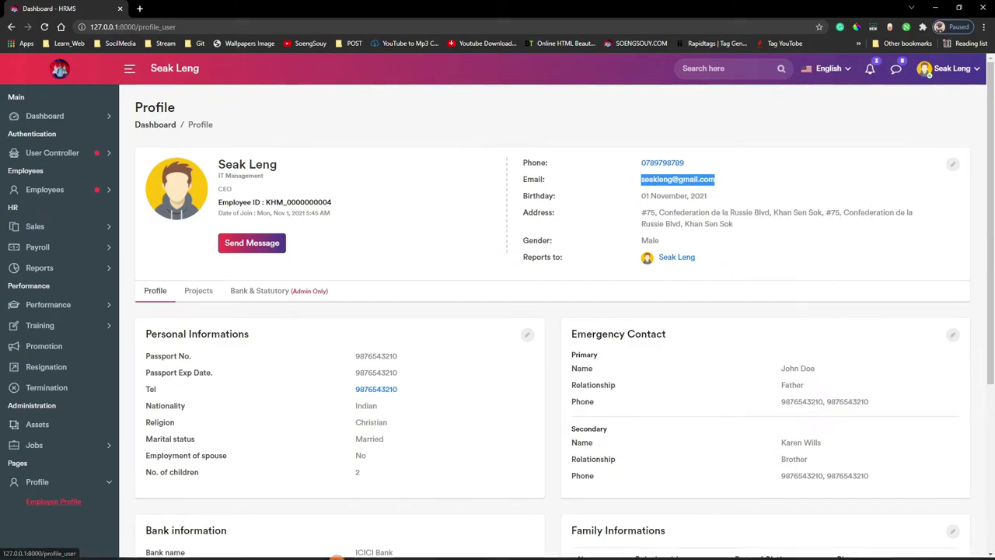
- Sign in to HRMS in Edge with the pasted email and the account password, letting Edge save the password
{"action": "mouse_move", "coordinate": [499, 548]}
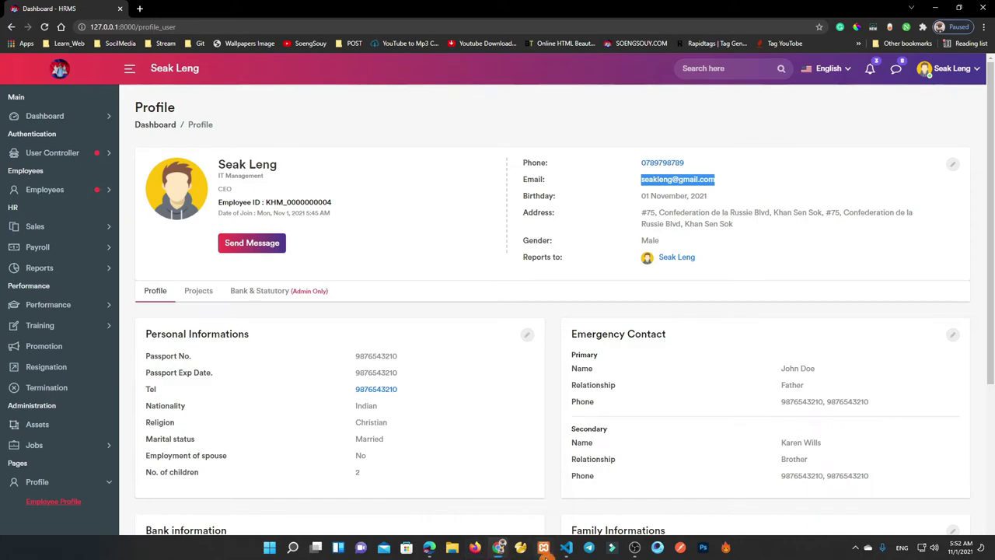
{"action": "left_click", "coordinate": [429, 547]}
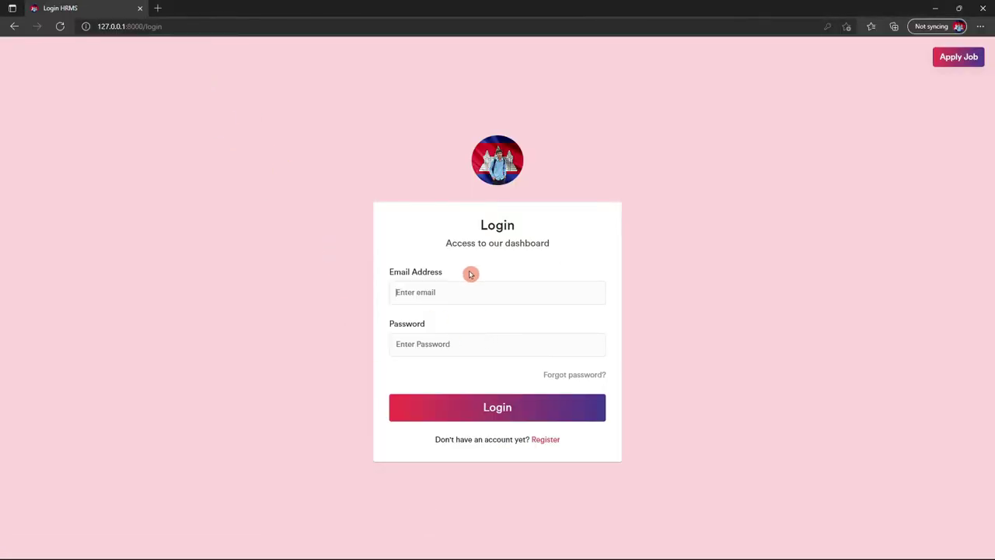
{"action": "left_click", "coordinate": [471, 294]}
{"action": "key", "text": "ctrl+v"}
{"action": "left_click", "coordinate": [428, 378]}
{"action": "left_click", "coordinate": [428, 350]}
{"action": "type", "text": "1"}
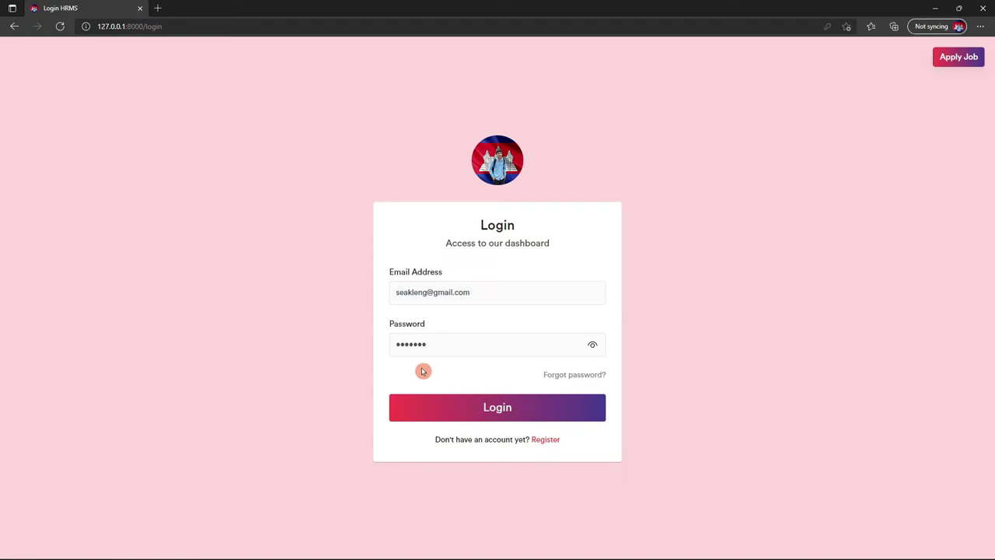
{"action": "type", "text": "8"}
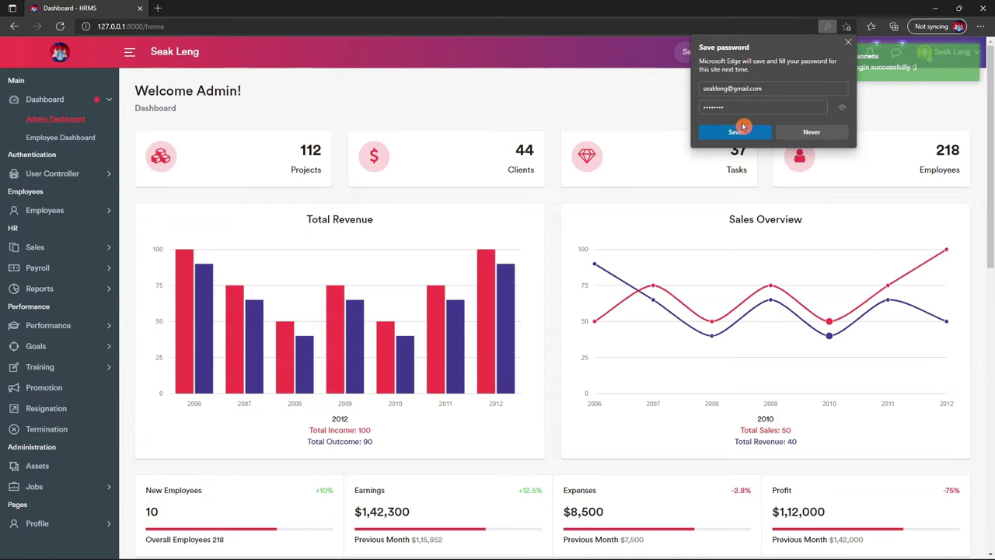
{"action": "left_click", "coordinate": [734, 131]}
{"action": "scroll", "coordinate": [735, 155], "scroll_direction": "down", "scroll_amount": 3}
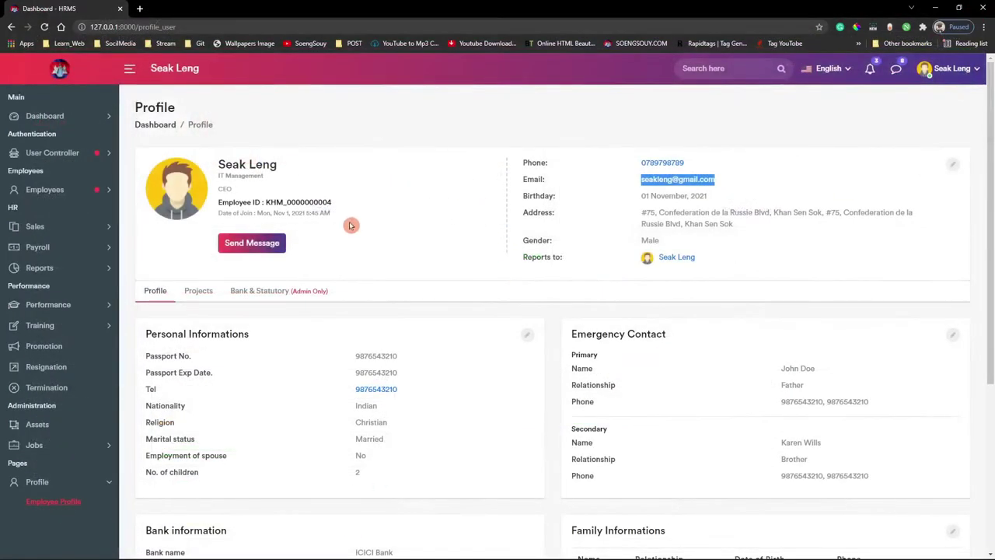
- Open Payroll > Employee Salary and generate the Web Developer's payslip
{"action": "scroll", "coordinate": [544, 311], "scroll_direction": "down", "scroll_amount": 3}
{"action": "scroll", "coordinate": [74, 309], "scroll_direction": "up", "scroll_amount": 3}
{"action": "left_click", "coordinate": [37, 246]}
{"action": "left_click", "coordinate": [53, 266]}
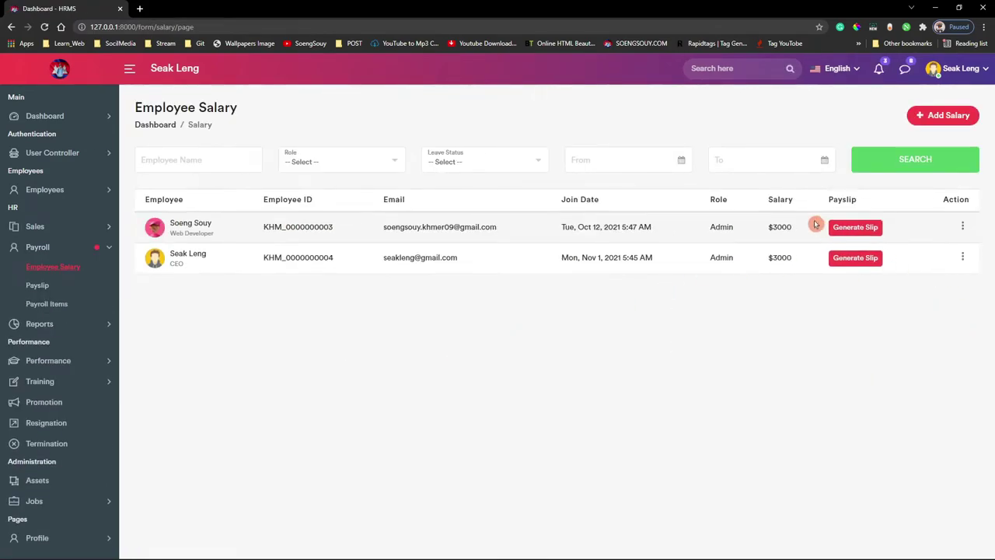
{"action": "left_click", "coordinate": [855, 257]}
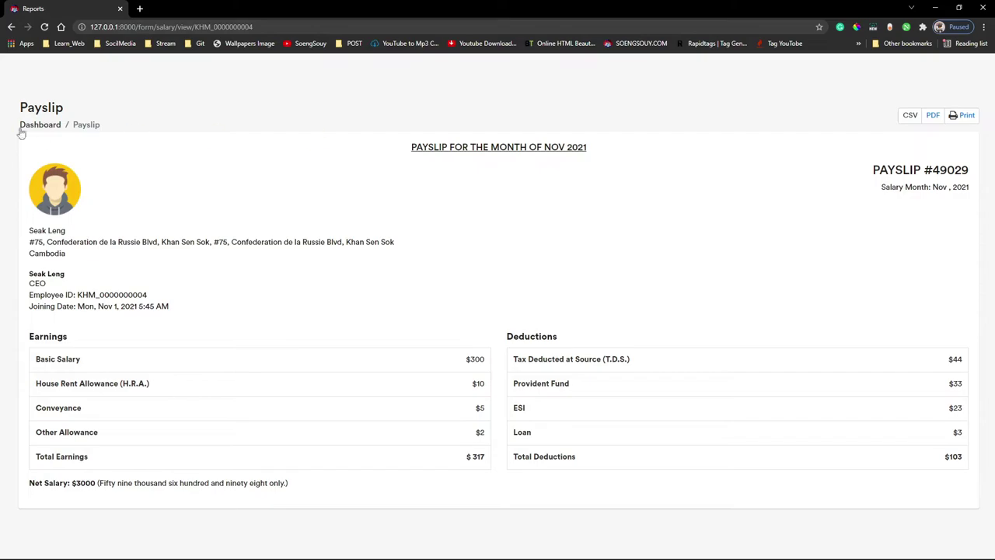
{"action": "key", "text": "alt+Left"}
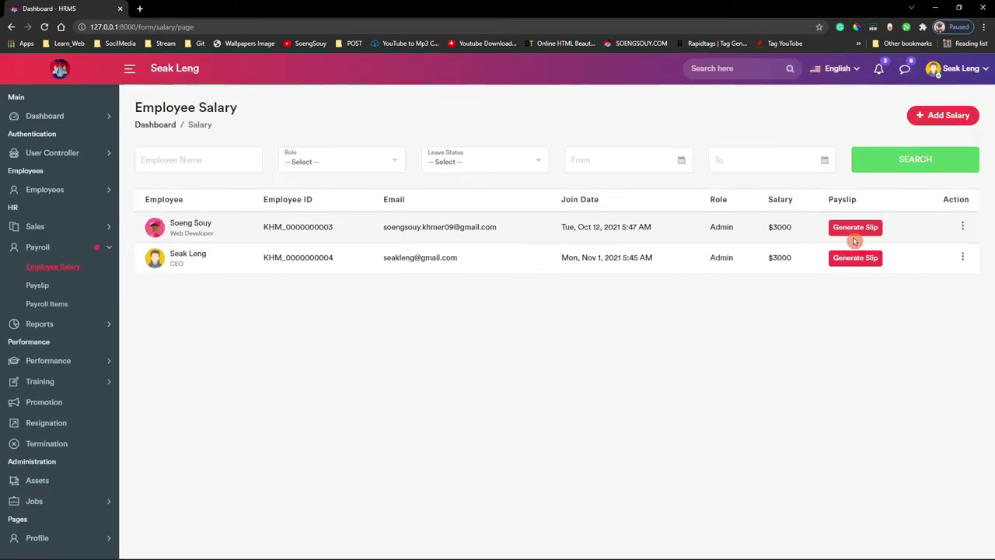
{"action": "left_click", "coordinate": [850, 233]}
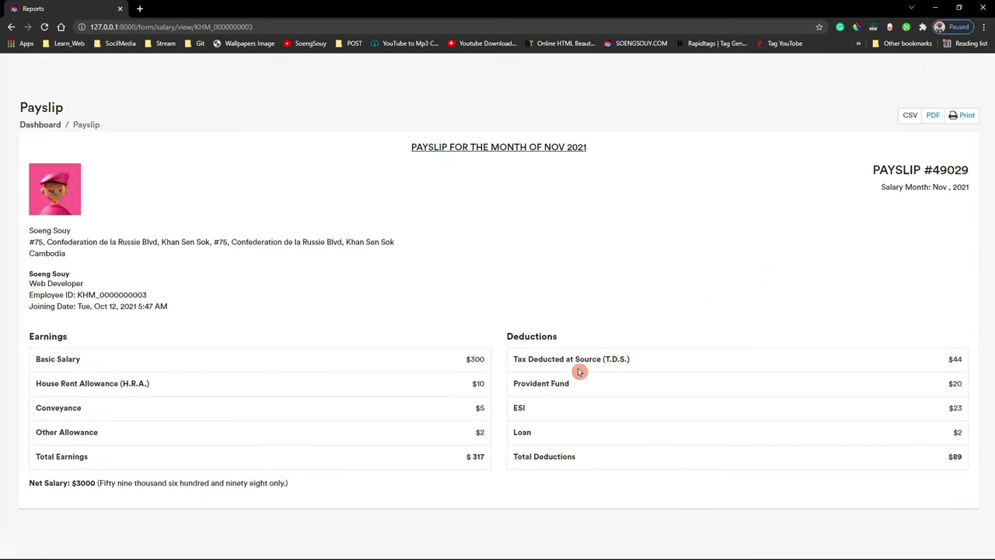
- Export the payslip as Reports.pdf, replacing the existing file, and open the saved PDF from the desktop
{"action": "left_click", "coordinate": [933, 116]}
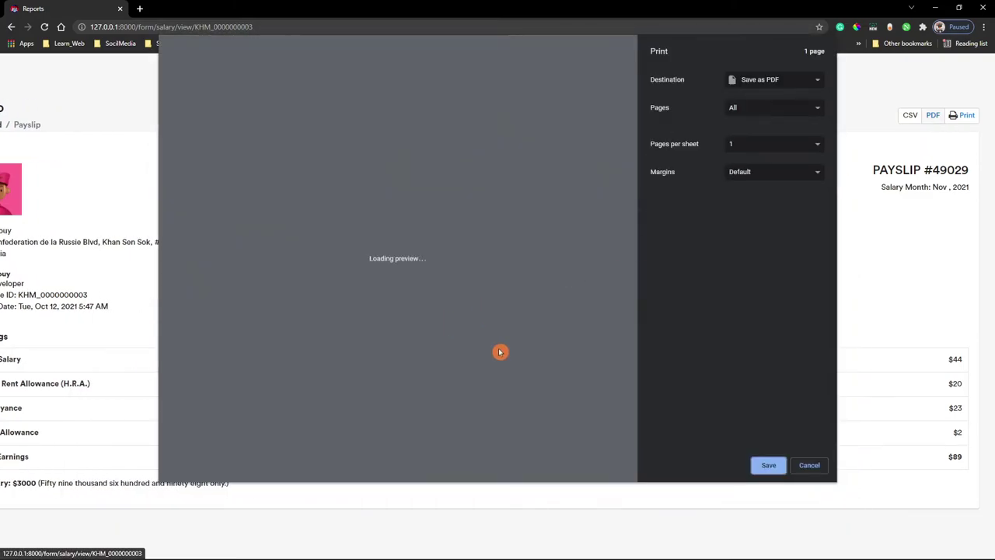
{"action": "left_click", "coordinate": [766, 464]}
{"action": "left_click", "coordinate": [423, 265]}
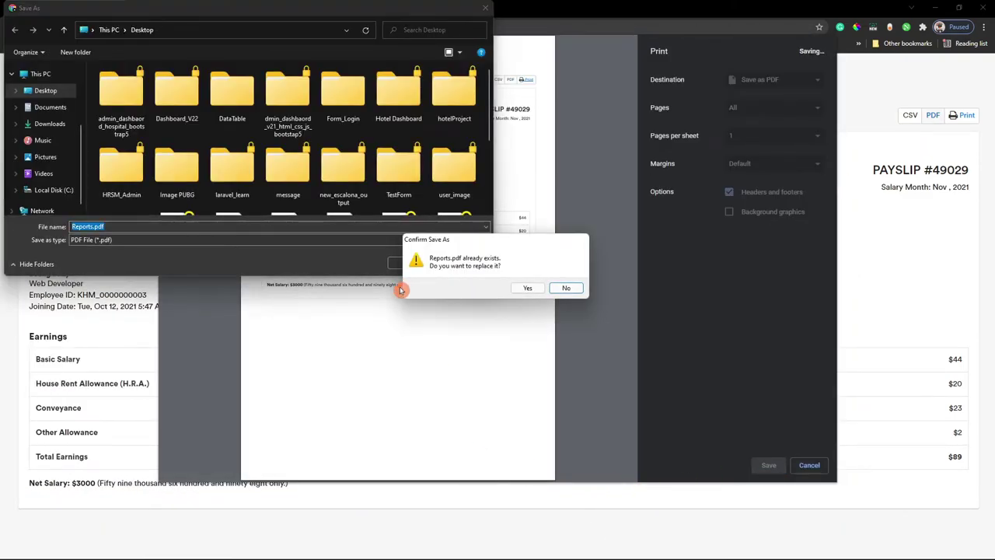
{"action": "left_click", "coordinate": [537, 289]}
{"action": "left_click", "coordinate": [935, 8]}
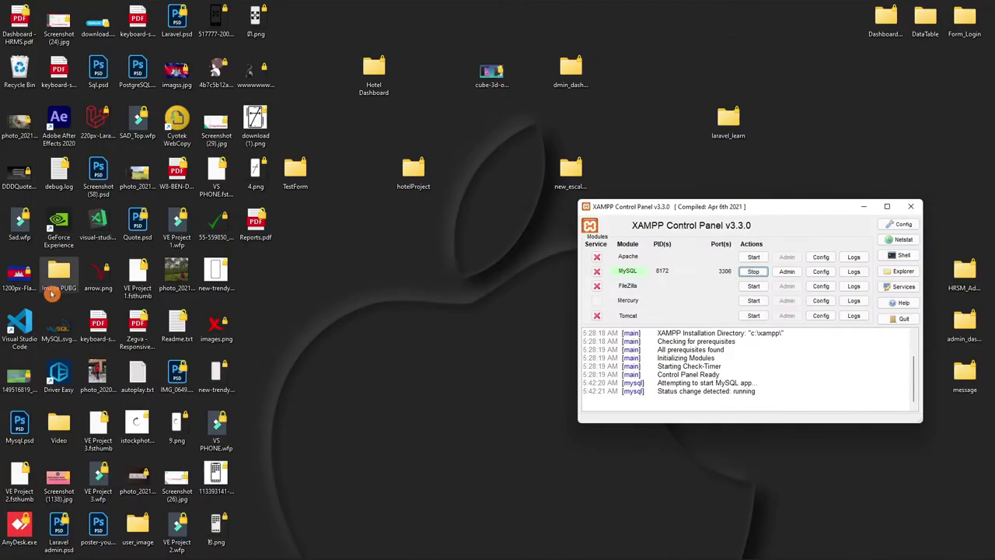
{"action": "double_click", "coordinate": [117, 231]}
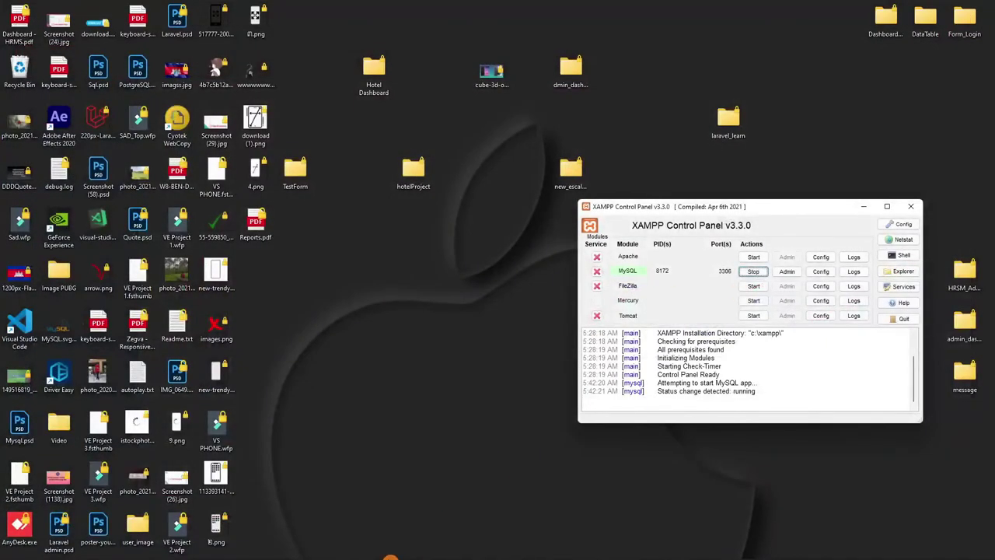
{"action": "left_click", "coordinate": [569, 547]}
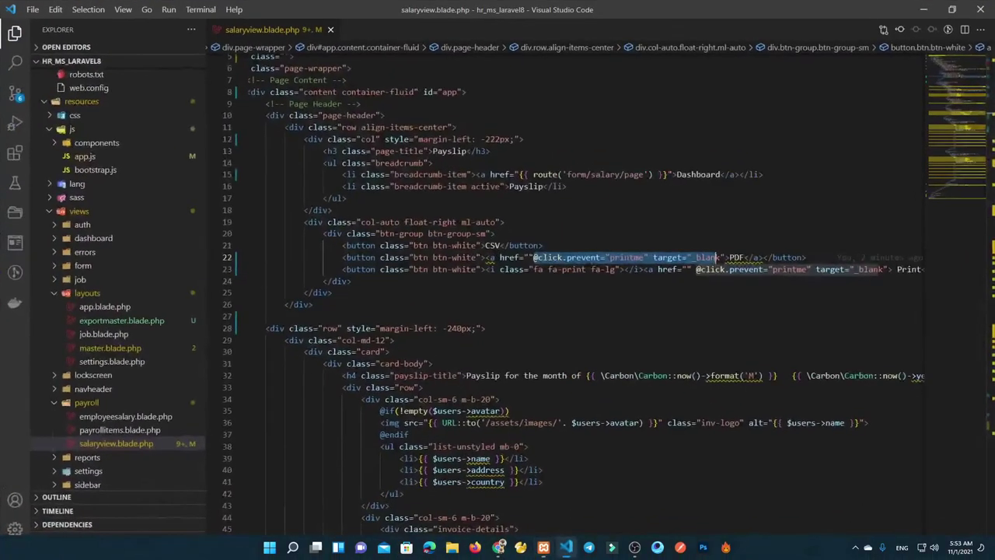
- Open a new bash terminal, run git status, then attempt the commit and git push origin main
{"action": "left_click", "coordinate": [201, 9]}
{"action": "left_click", "coordinate": [225, 29]}
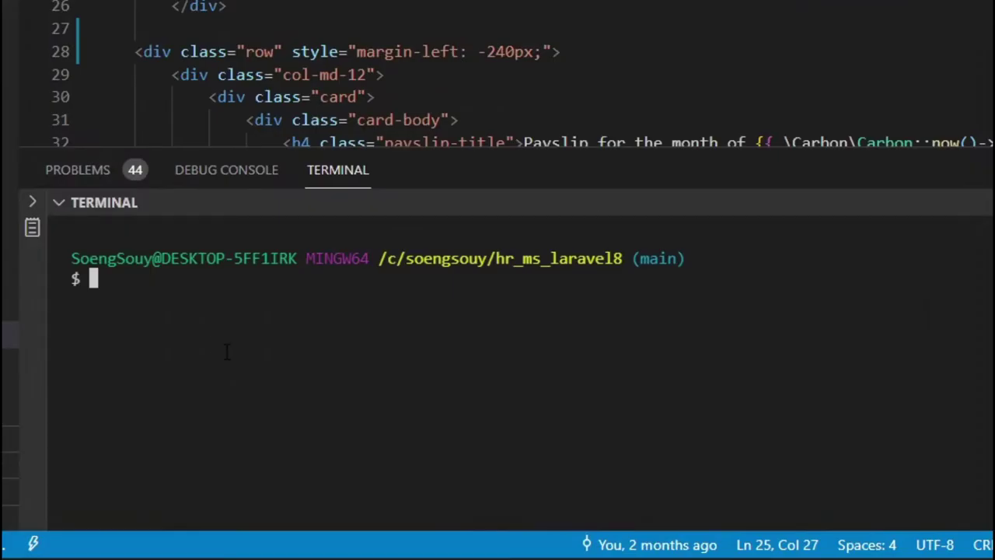
{"action": "type", "text": "git status"}
{"action": "key", "text": "Return"}
{"action": "type", "text": "git ad"}
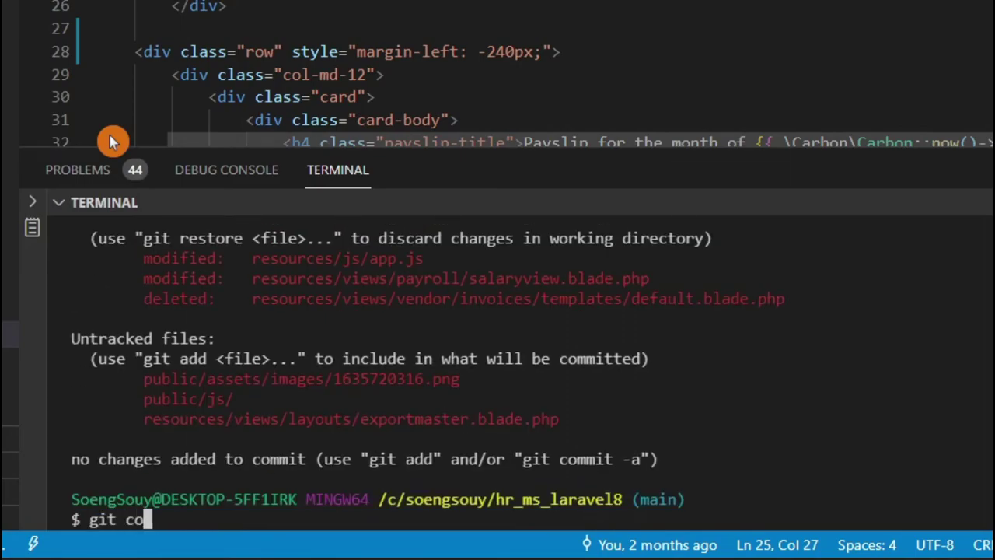
{"action": "type", "text": "mmit -m \""}
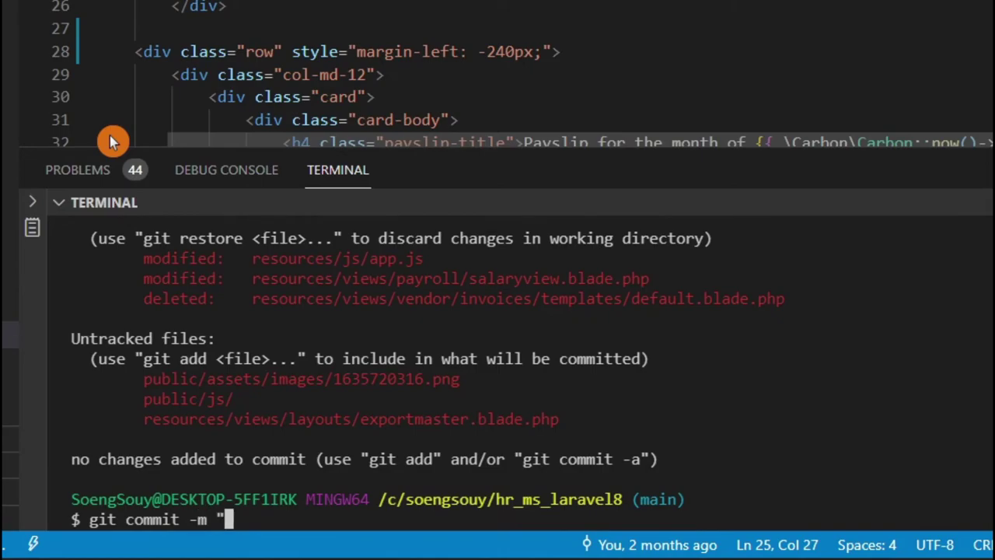
{"action": "type", "text": "add pro"}
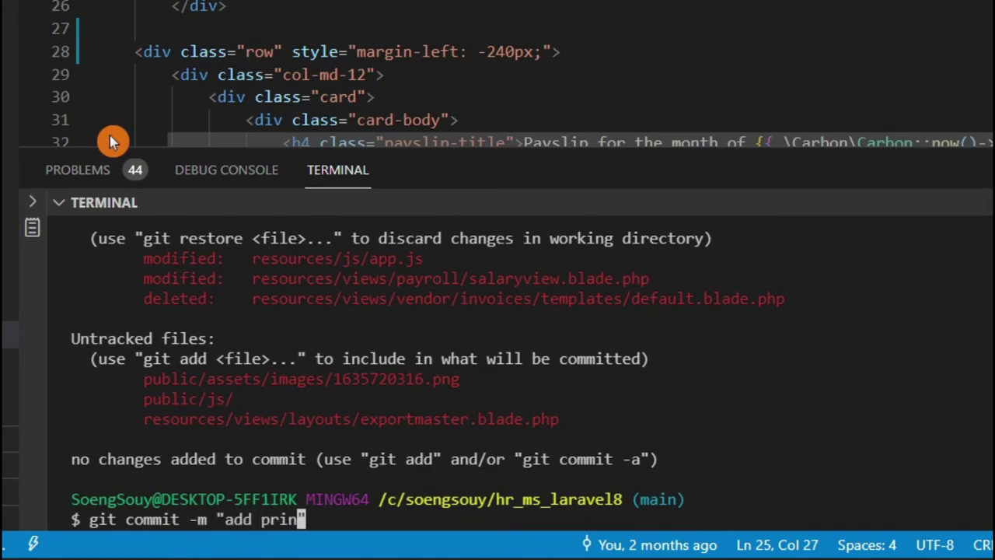
{"action": "type", "text": "nt an"}
{"action": "type", "text": "ave "}
{"action": "type", "text": "pdf\""}
{"action": "key", "text": "Return"}
{"action": "type", "text": "git push origin main"}
{"action": "key", "text": "Return"}
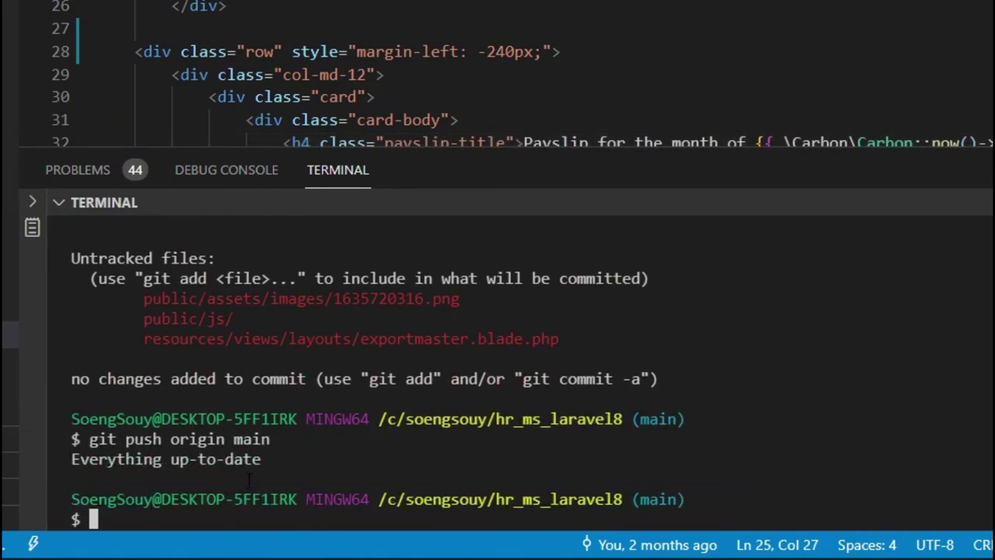
- Stage all files with git add ., rerun the commit "add print or save pdf", and push to origin main
{"action": "scroll", "coordinate": [418, 455], "scroll_direction": "up", "scroll_amount": 4}
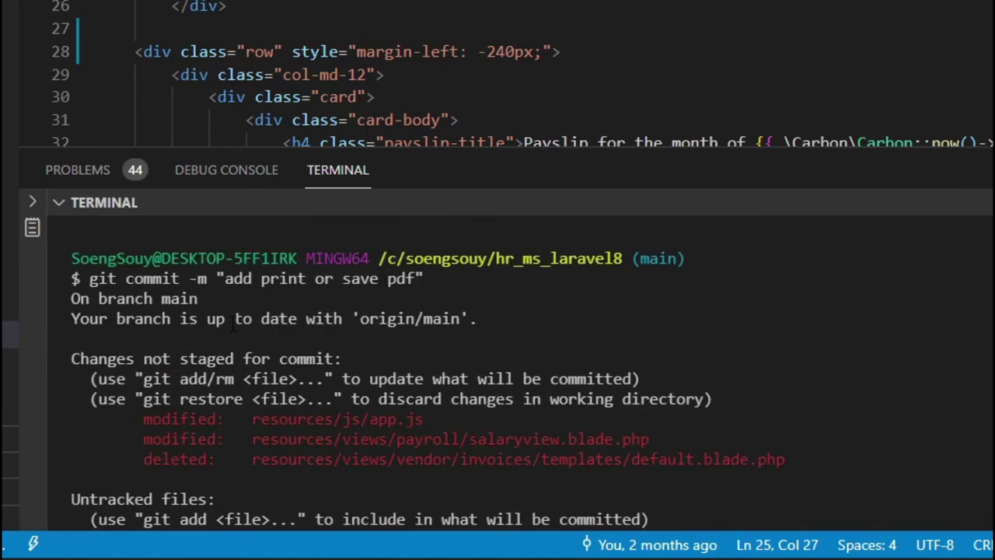
{"action": "scroll", "coordinate": [246, 329], "scroll_direction": "down", "scroll_amount": 4}
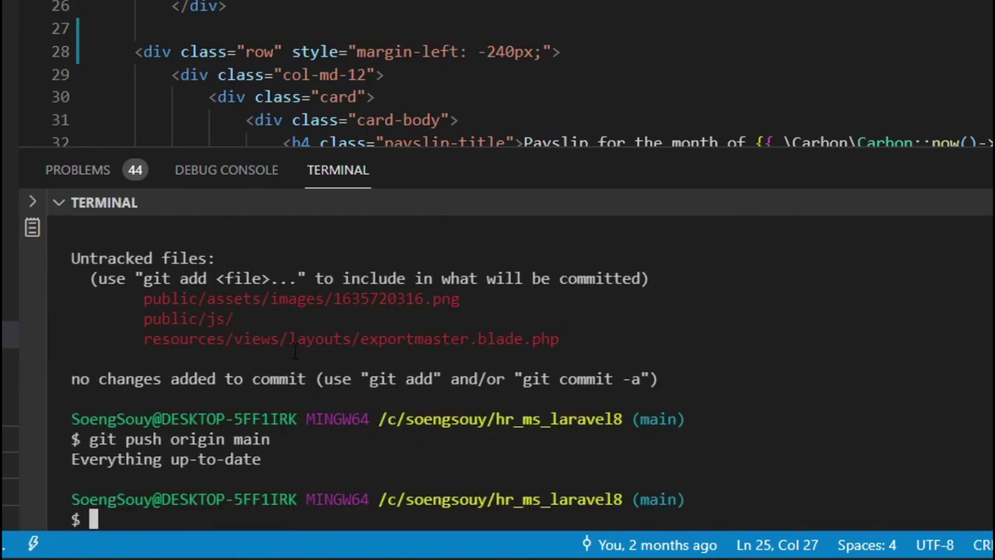
{"action": "key", "text": "BackSpace"}
{"action": "type", "text": "git "}
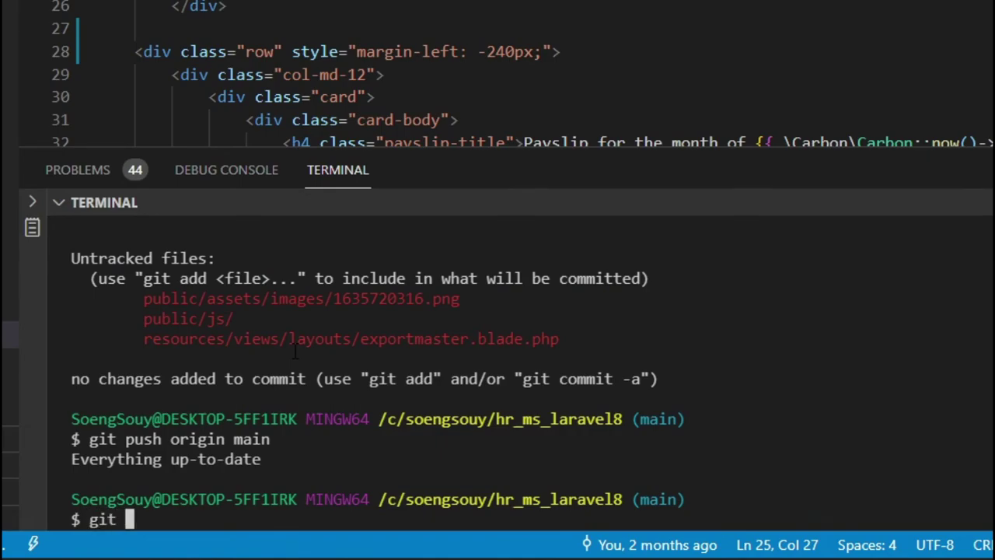
{"action": "type", "text": "add ."}
{"action": "key", "text": "Return"}
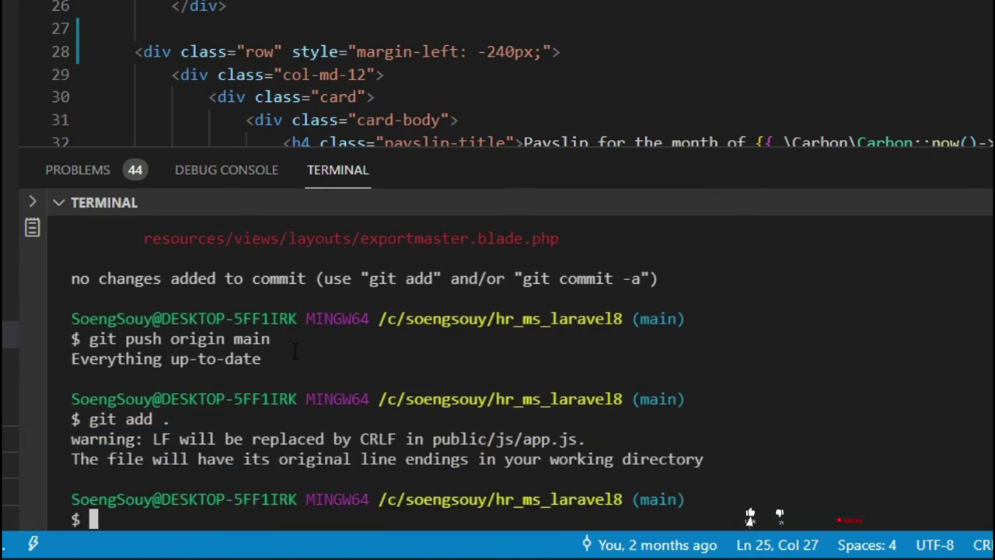
{"action": "key", "text": "Up"}
{"action": "key", "text": "Up"}
{"action": "key", "text": "Up"}
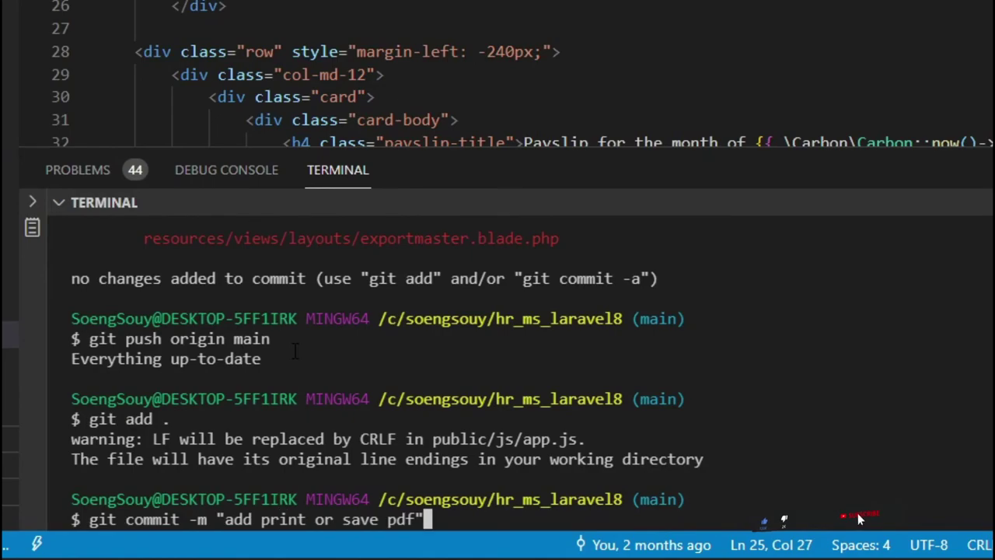
{"action": "key", "text": "Return"}
{"action": "key", "text": "Up"}
{"action": "key", "text": "Up"}
{"action": "key", "text": "Up"}
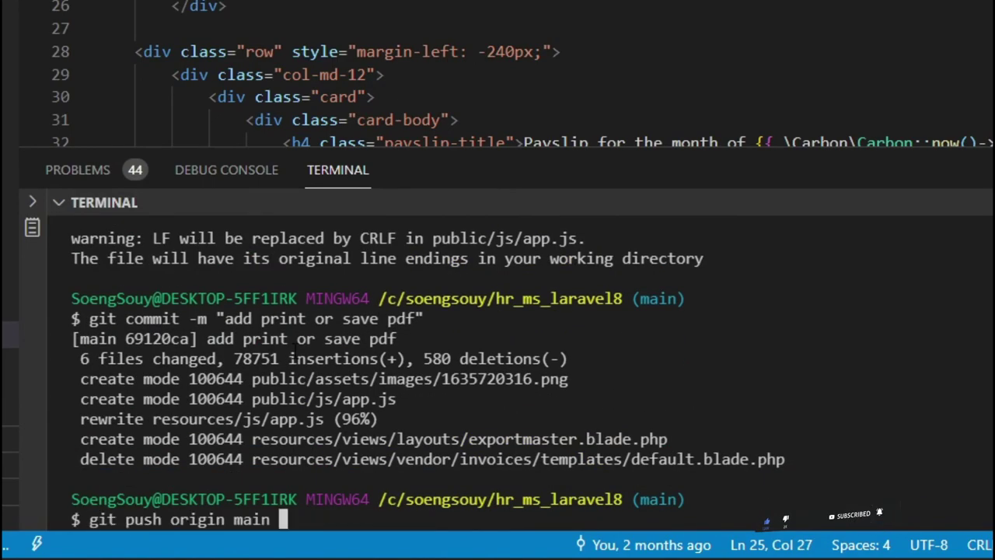
{"action": "key", "text": "Return"}
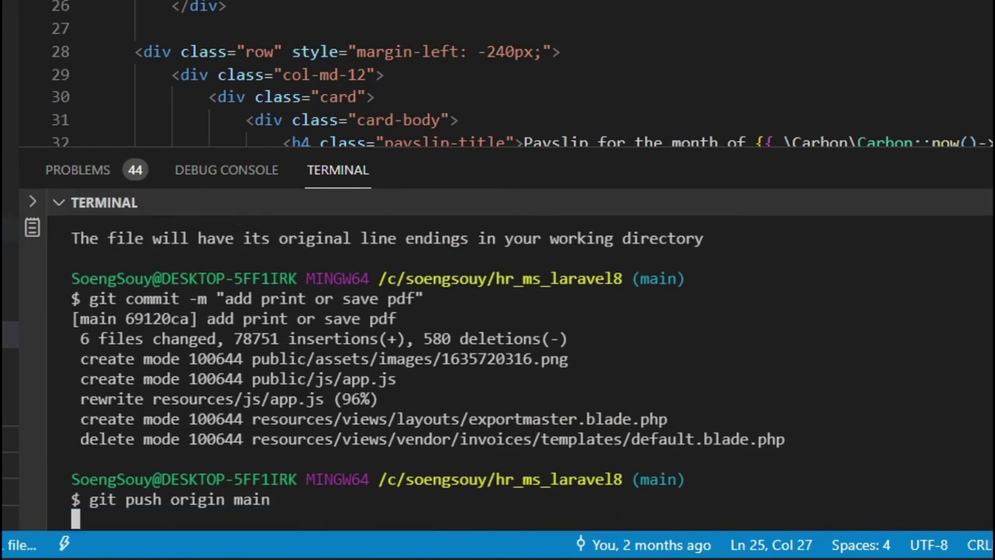